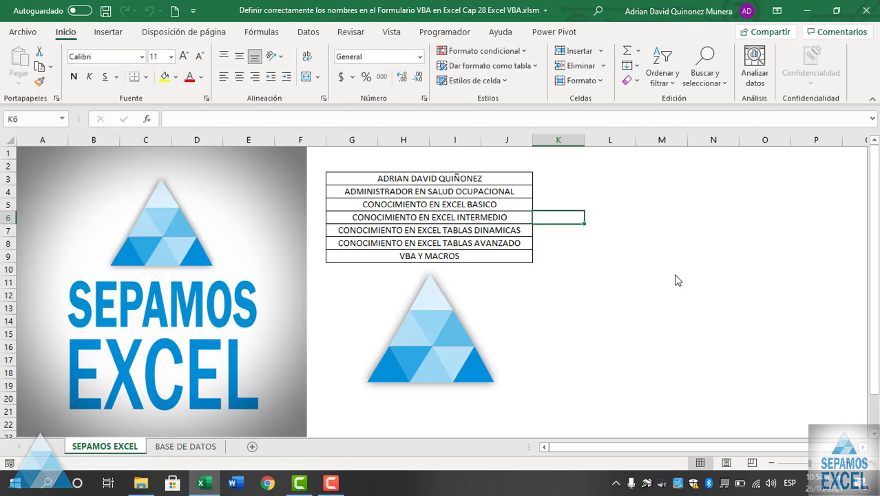
Step: Switch to the BASE DE DATOS sheet and launch the data-entry form showing its nine records
left_click(200, 448)
left_click(456, 331)
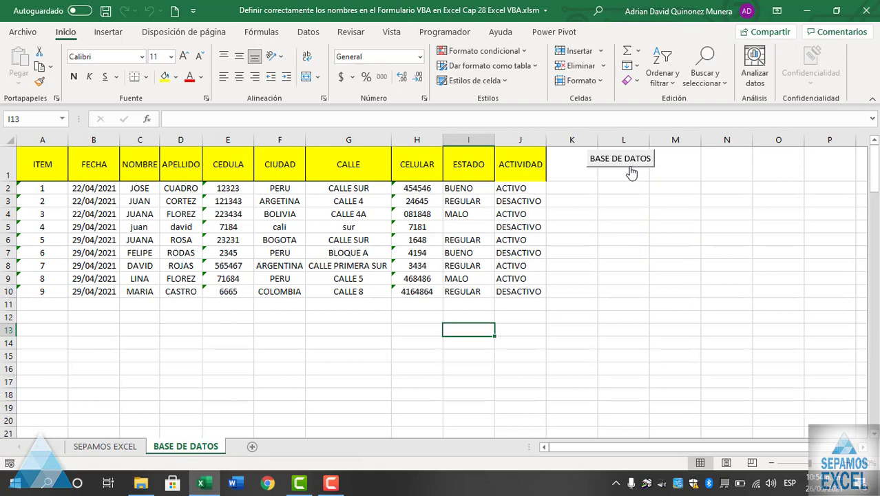
left_click(632, 173)
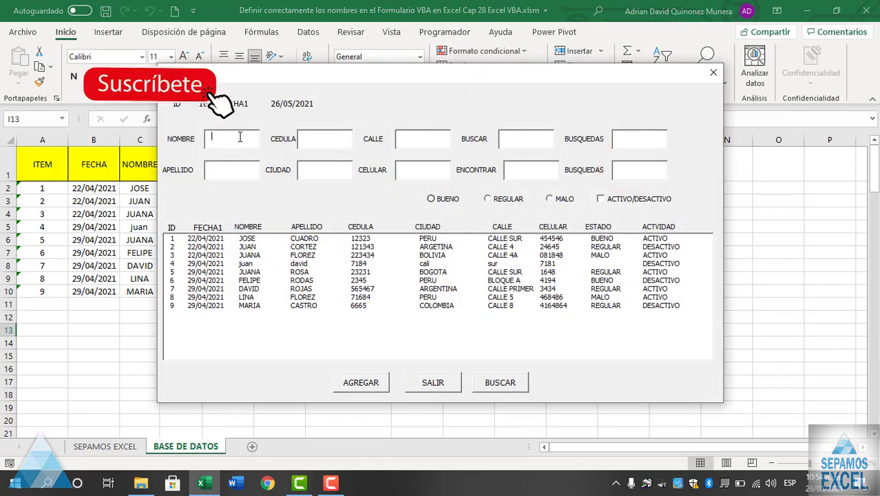
Step: Step into each of the form's ten text fields, from NOMBRE to the second BUSQUEDAS
left_click(240, 137)
left_click(324, 134)
left_click(422, 136)
left_click(522, 132)
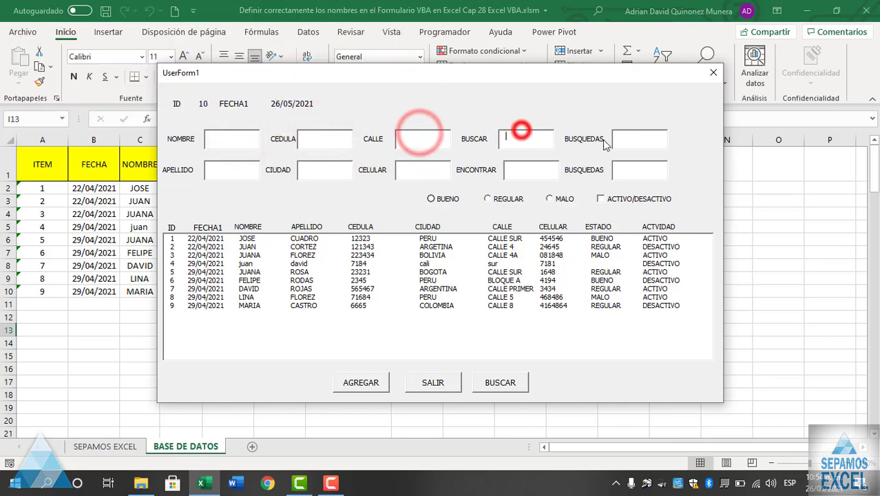
left_click(622, 139)
left_click(209, 168)
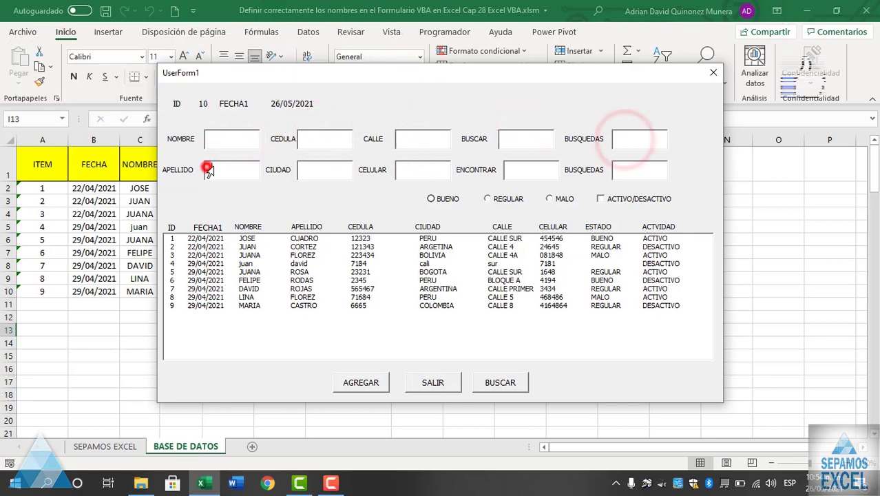
left_click(302, 168)
left_click(413, 166)
left_click(508, 165)
left_click(623, 166)
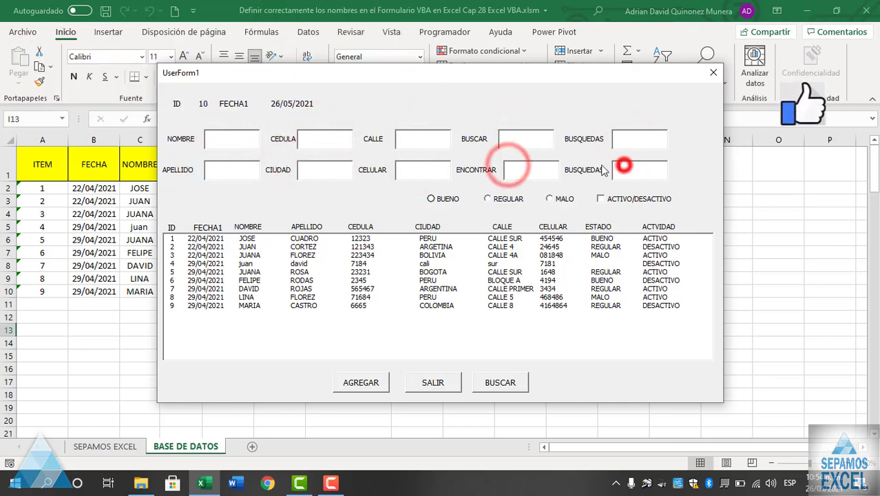
Step: Try the BUENO, REGULAR and MALO options and the ACTIVO checkbox, run BUSCAR, then exit with SALIR
left_click(439, 199)
left_click(496, 199)
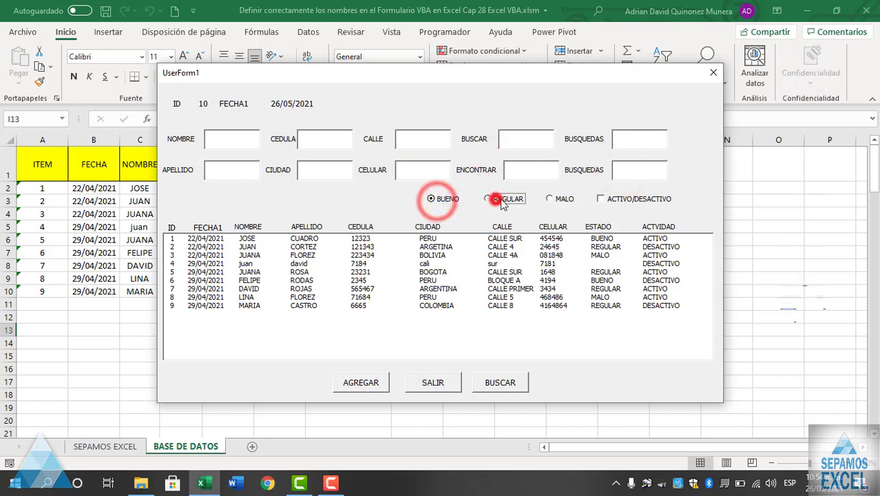
left_click(555, 199)
left_click(603, 199)
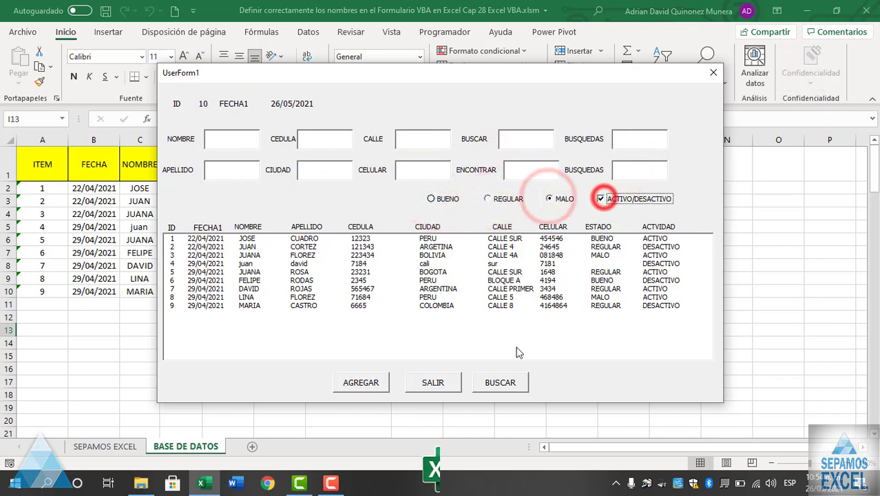
left_click(504, 385)
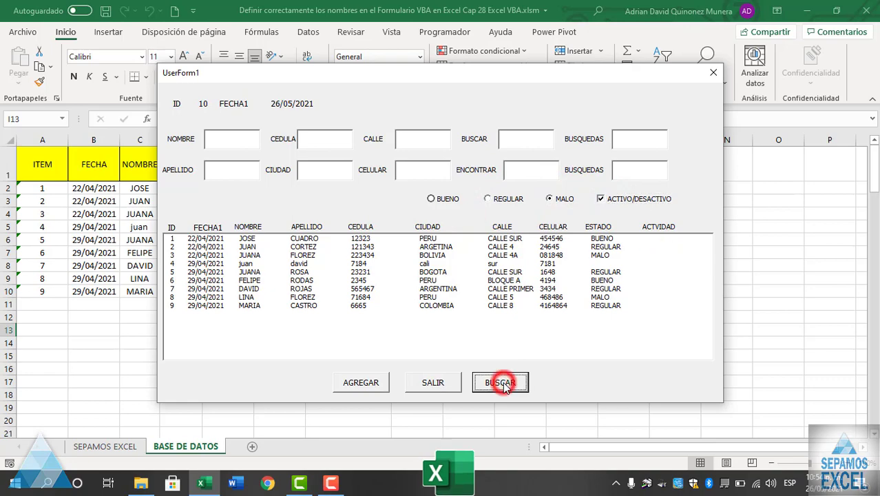
left_click(432, 383)
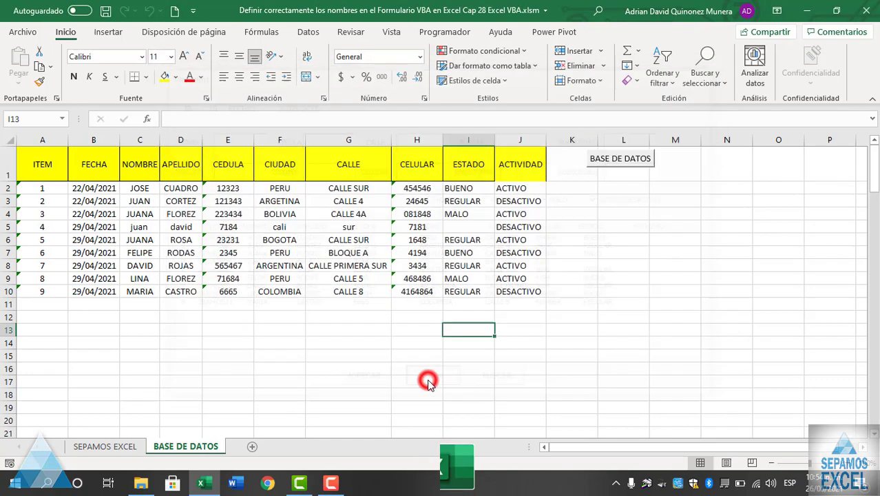
Step: Reopen the form, enter and erase a test letter 'j' in BUSCAR, then close it with X
left_click(628, 169)
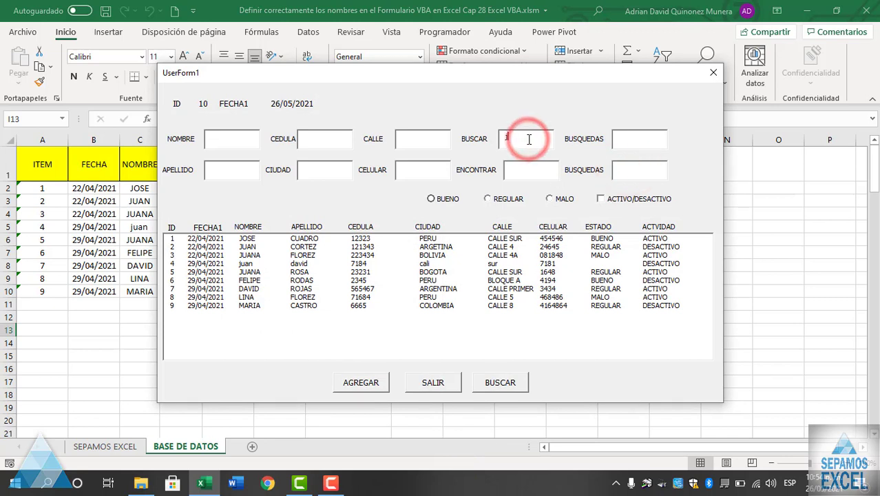
type("j")
key("Tab")
key("BackSpace")
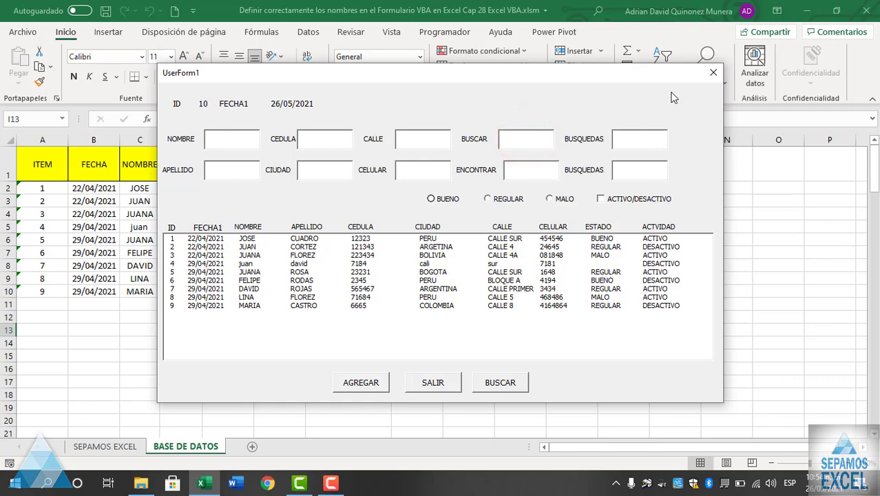
left_click_drag(571, 74, 587, 61)
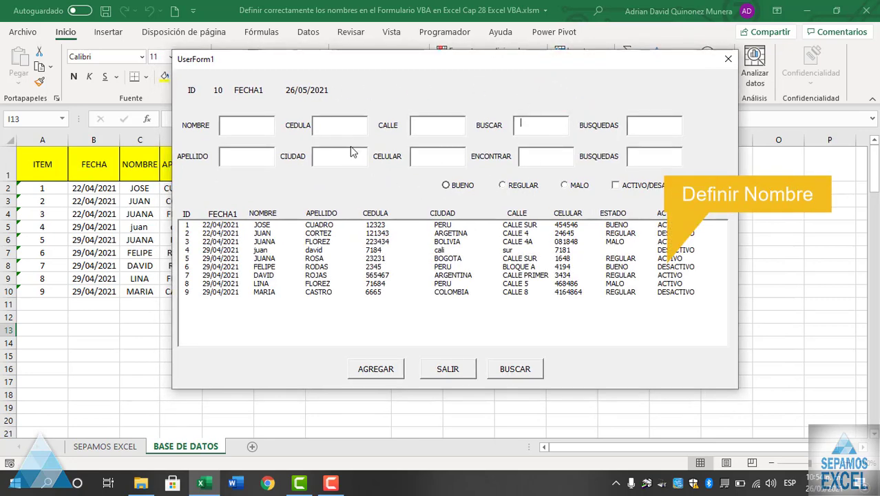
left_click(732, 62)
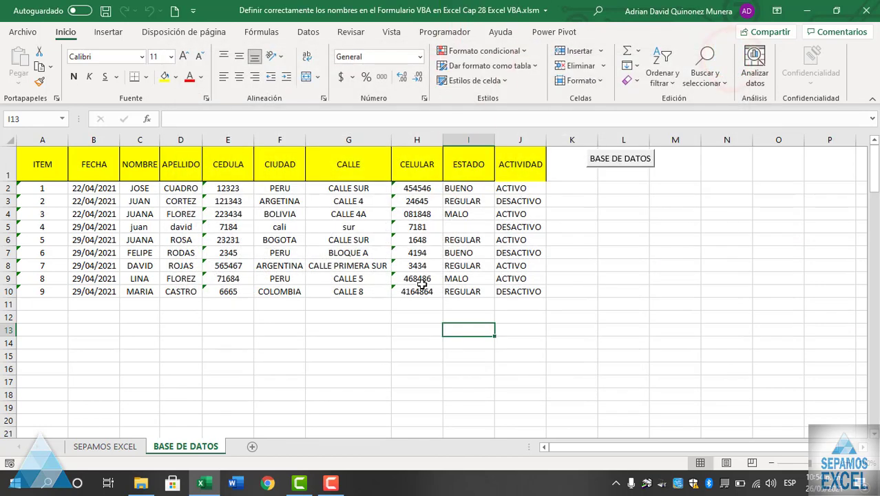
Step: Open the Visual Basic editor from Programador and open the BASES form design
left_click(442, 33)
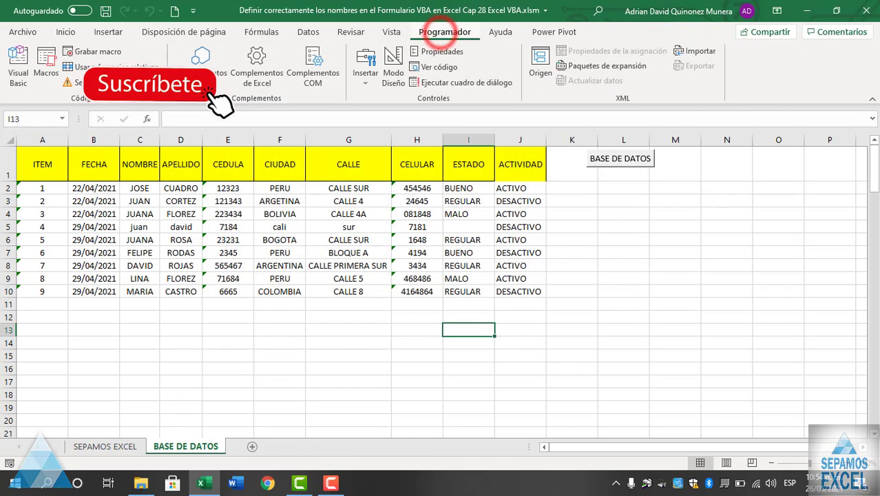
left_click(28, 86)
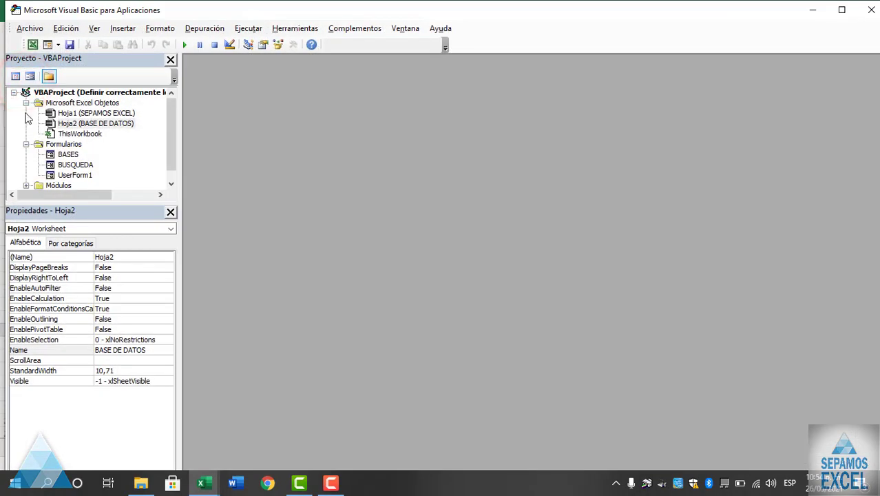
left_click(25, 104)
double_click(67, 123)
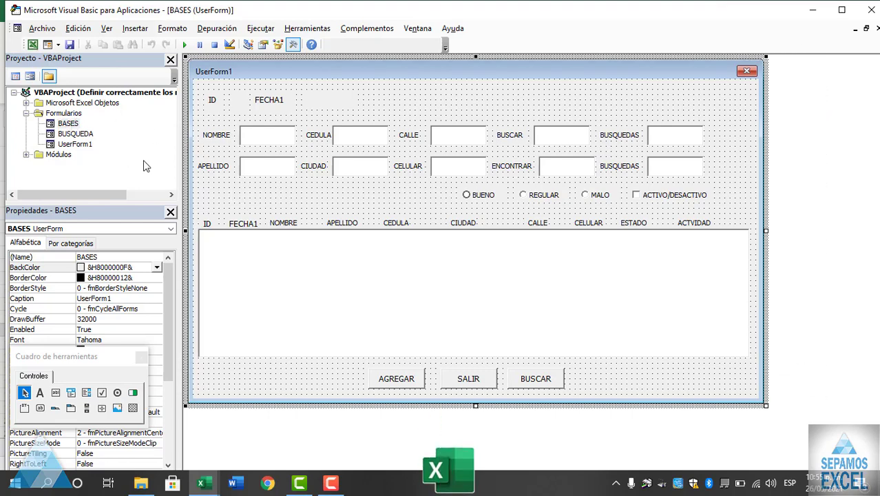
Step: Open the BUSQUEDA form, run it with F5, then close it with SALIR
double_click(81, 134)
key("F5")
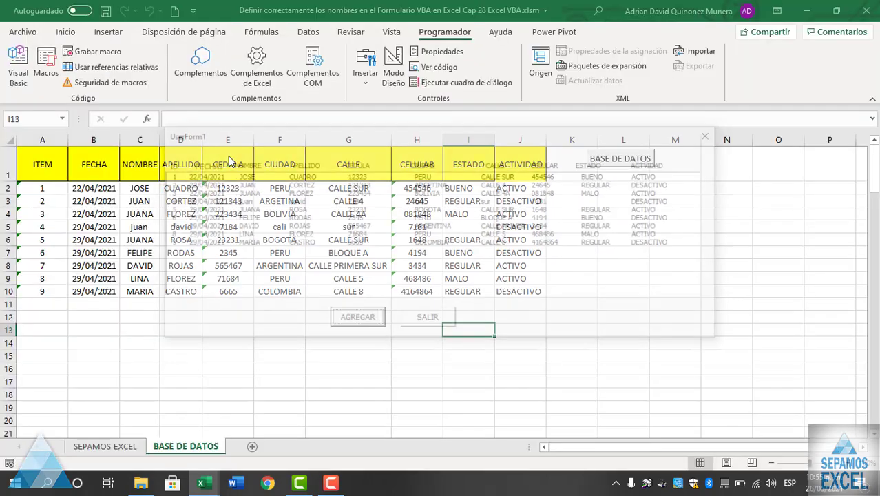
left_click_drag(391, 133, 416, 105)
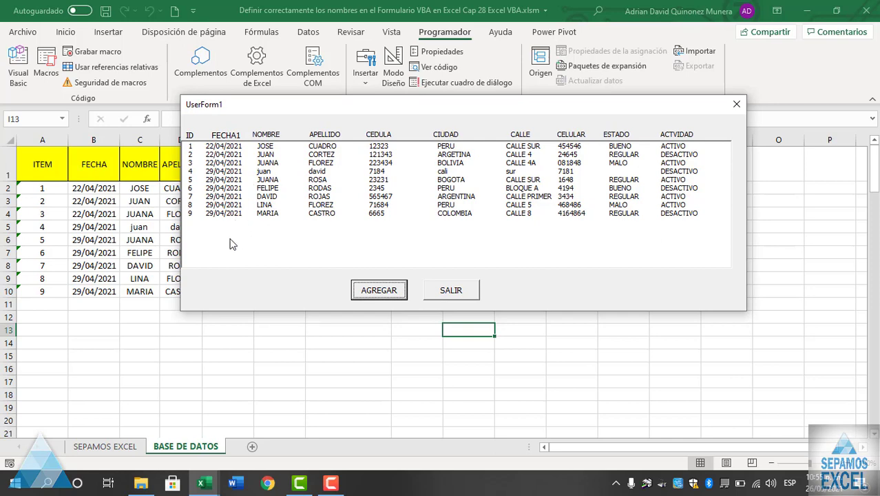
left_click(462, 292)
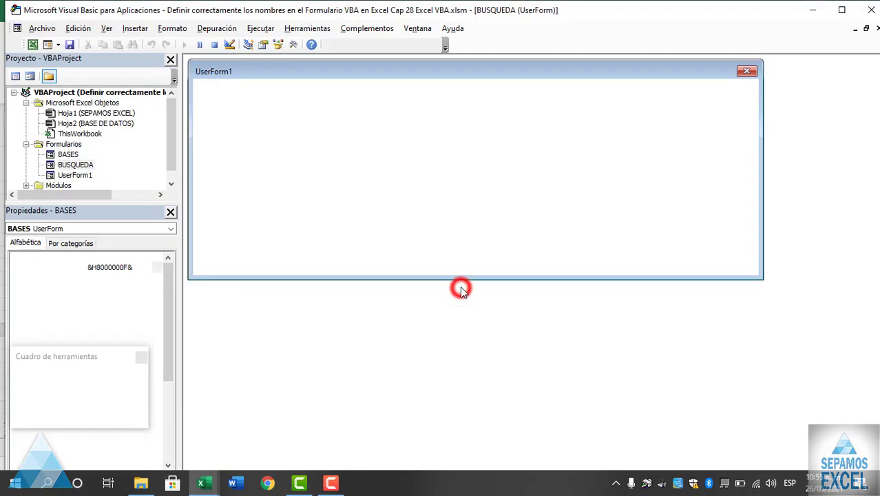
Step: Remove UserForm1 with Quitar UserForm1..., answering No to exporting it
left_click(26, 102)
double_click(74, 144)
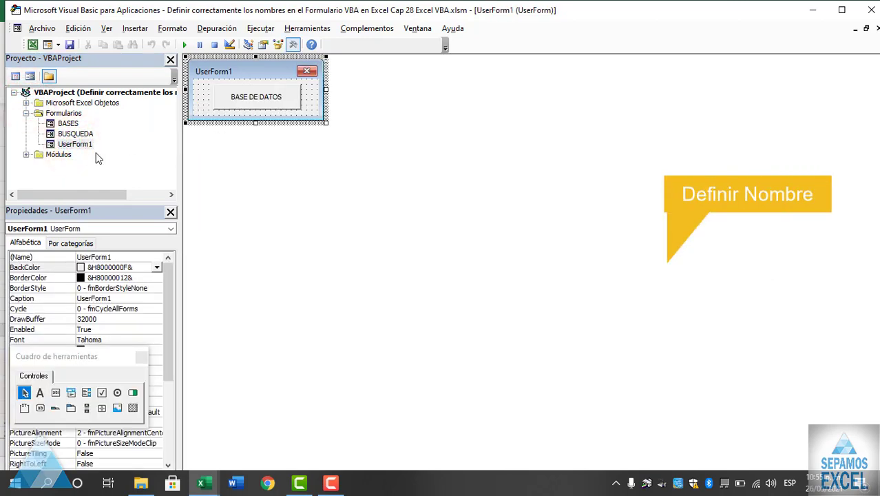
right_click(84, 145)
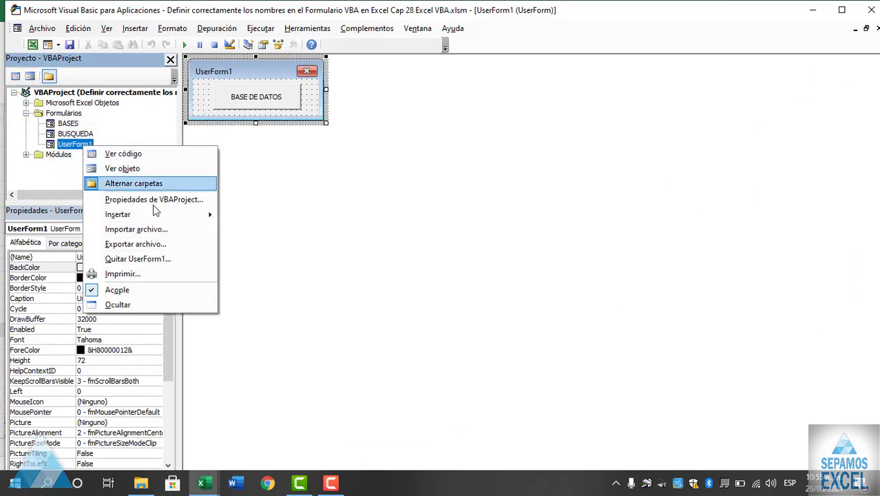
left_click(159, 259)
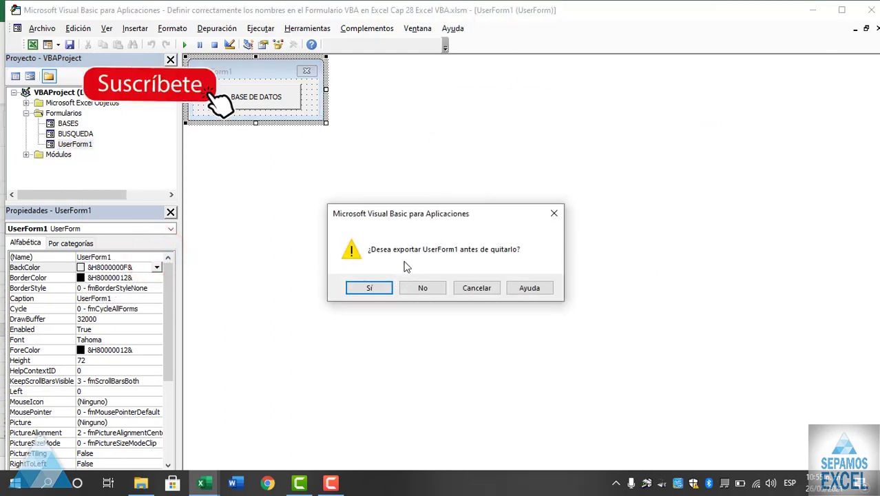
left_click_drag(441, 223, 424, 204)
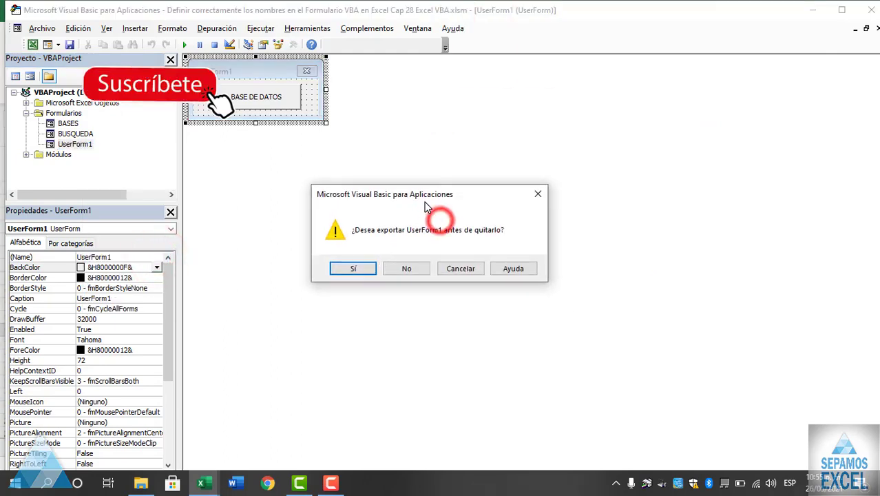
left_click(407, 269)
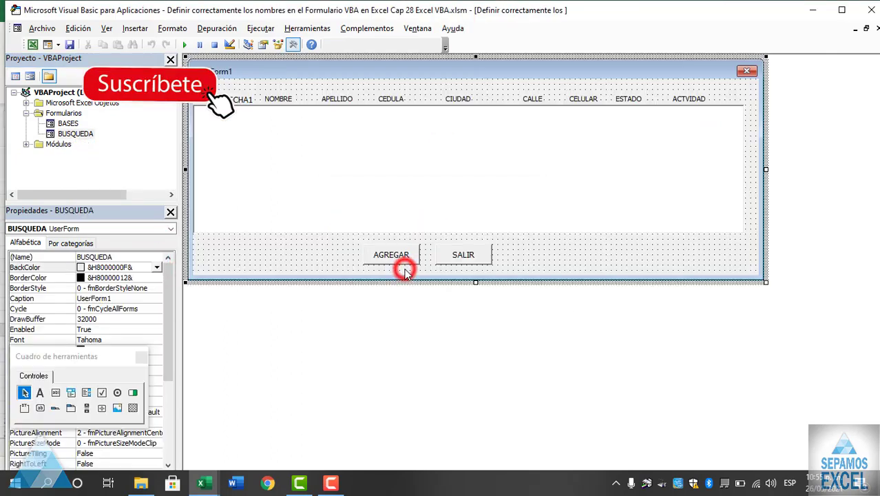
Step: In the BASES design, check the (Name) of all ten text boxes, including BUSQUEDA, CIUDAD, ENCONTRAR and BUSCARLOS
double_click(69, 123)
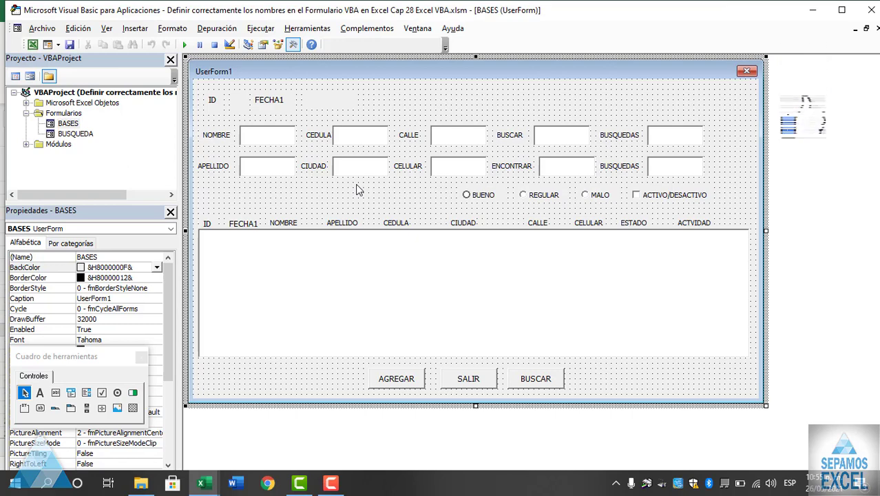
left_click(265, 137)
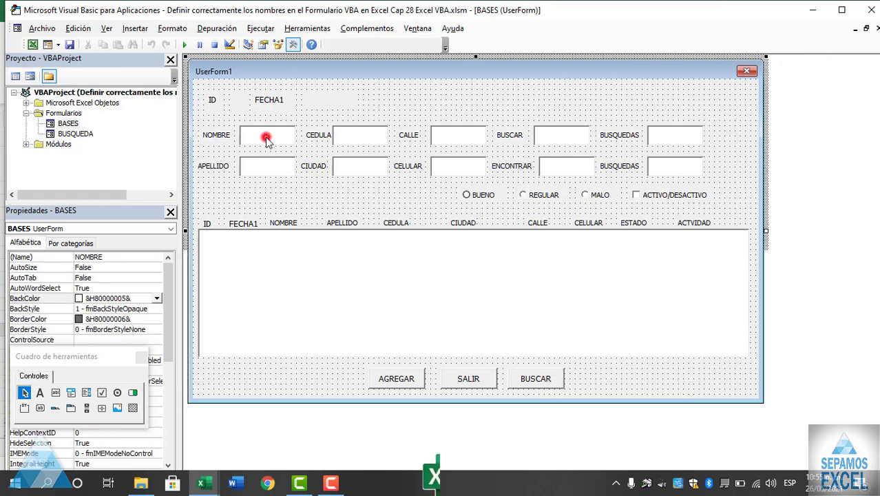
left_click(361, 135)
left_click(436, 135)
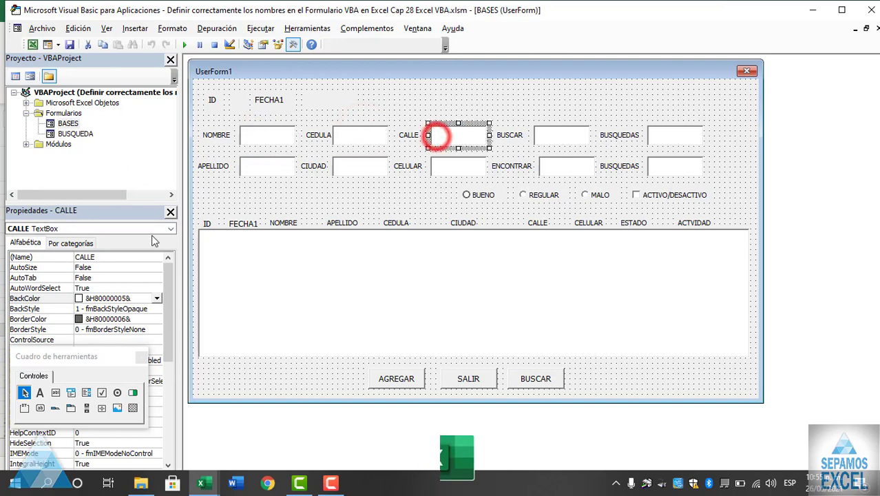
left_click(562, 135)
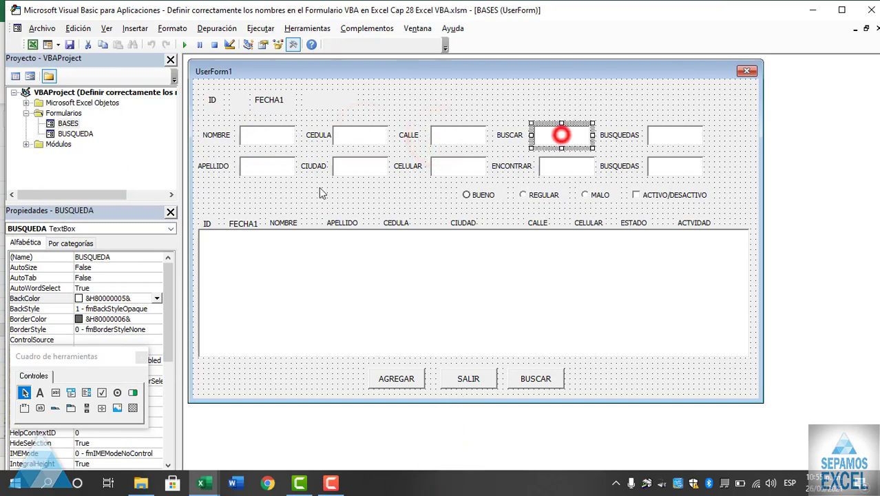
left_click(676, 135)
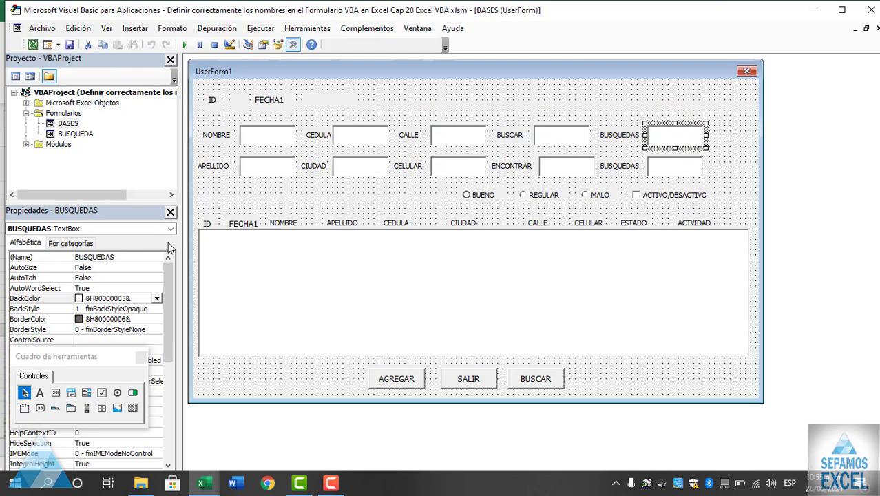
left_click(262, 173)
left_click(340, 166)
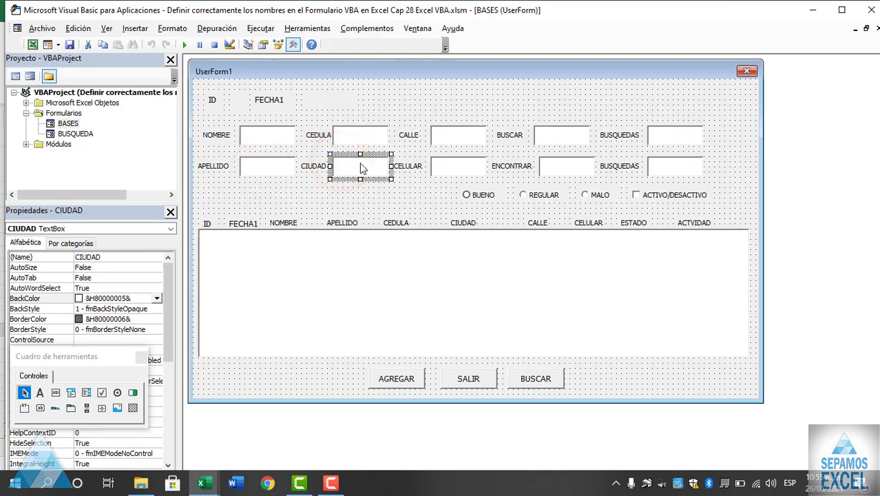
left_click(448, 169)
left_click(562, 170)
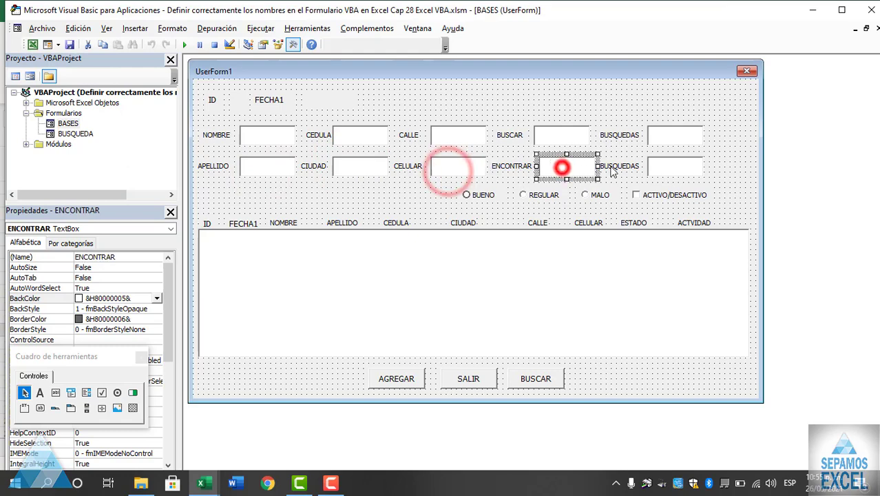
left_click(670, 166)
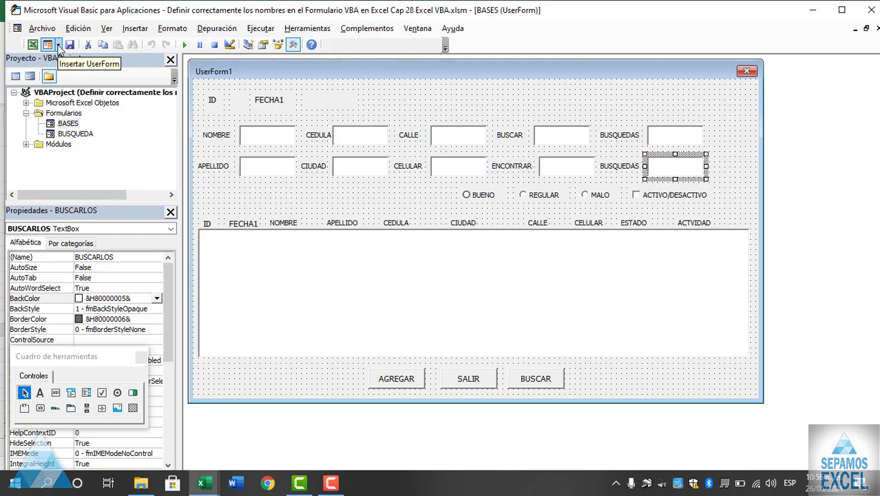
Step: Insert a new UserForm1, enlarge it to height 300,75, and place the Toolbox beside it
left_click(59, 45)
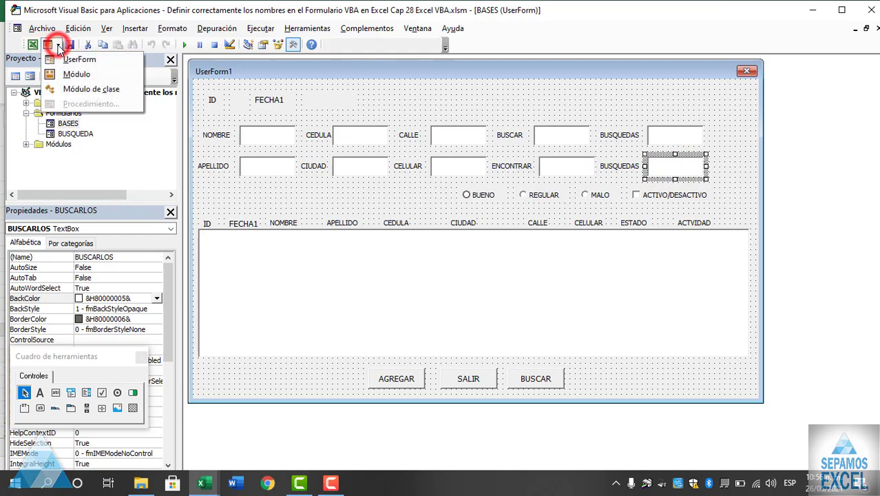
left_click(98, 62)
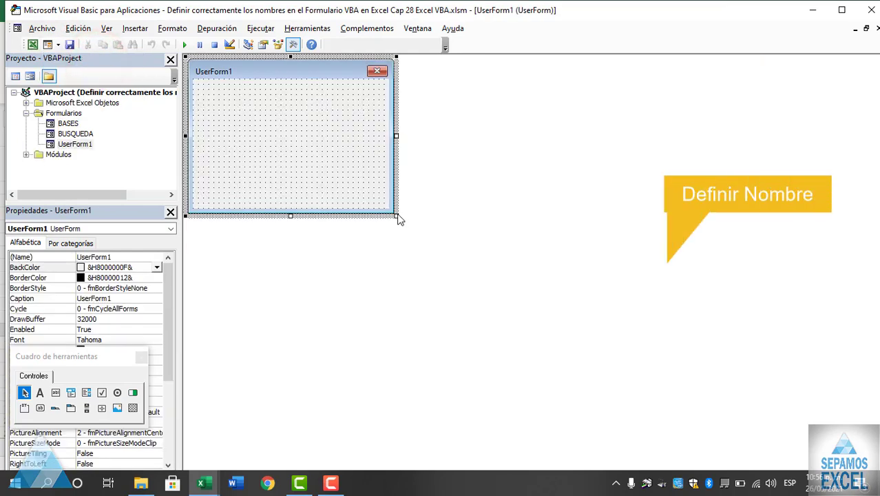
left_click_drag(396, 216, 656, 320)
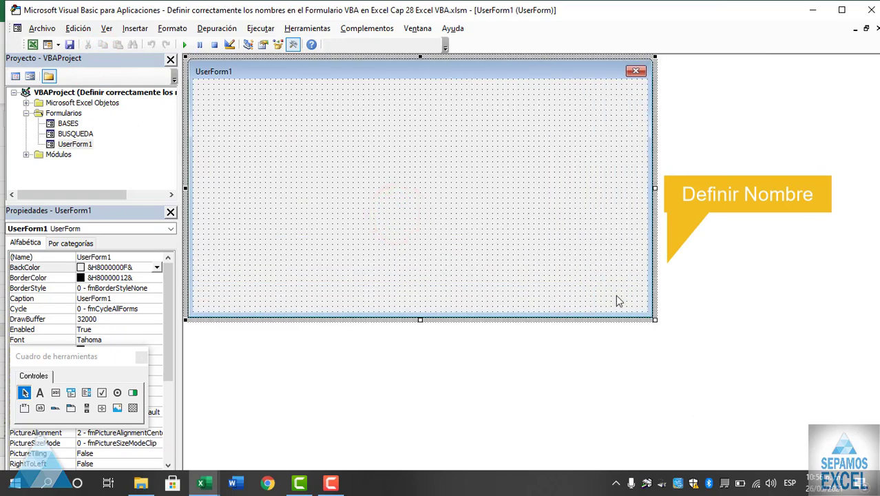
mouse_move(78, 360)
left_mouse_down()
mouse_move(673, 153)
mouse_move(709, 129)
left_mouse_up()
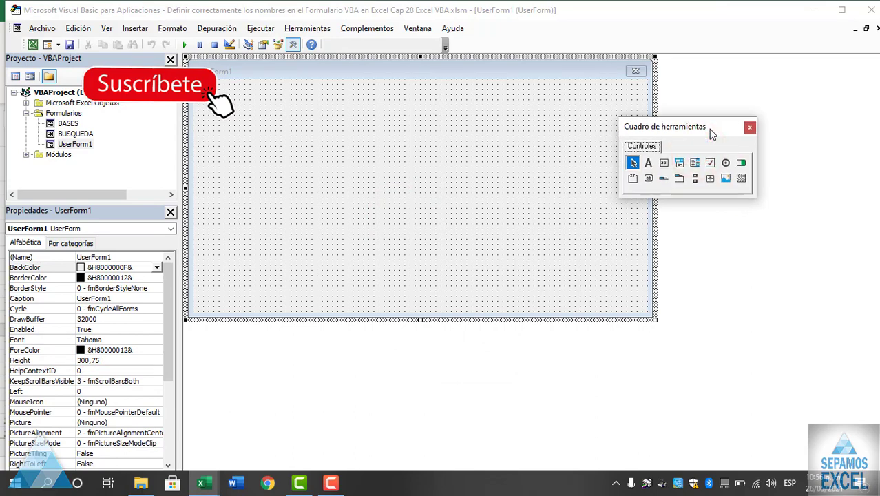
Step: Draw a label near UserForm1's top-left corner with a text box to its right
left_click(649, 163)
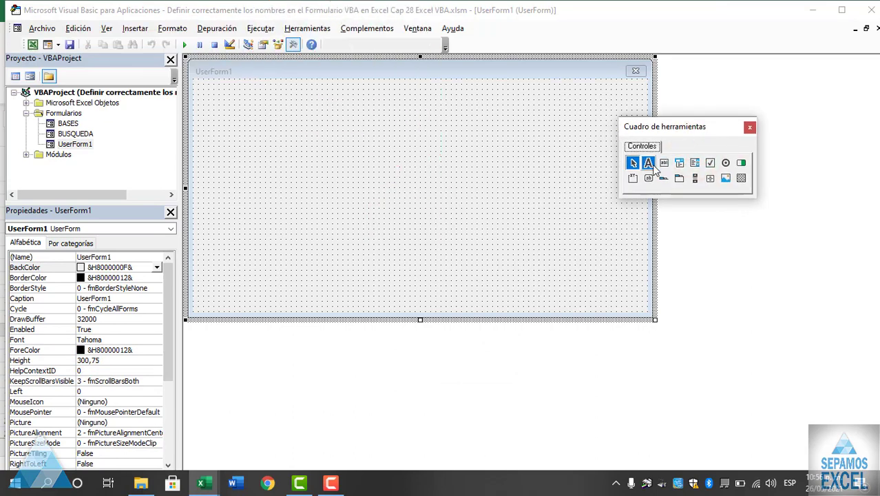
left_click_drag(235, 111, 281, 125)
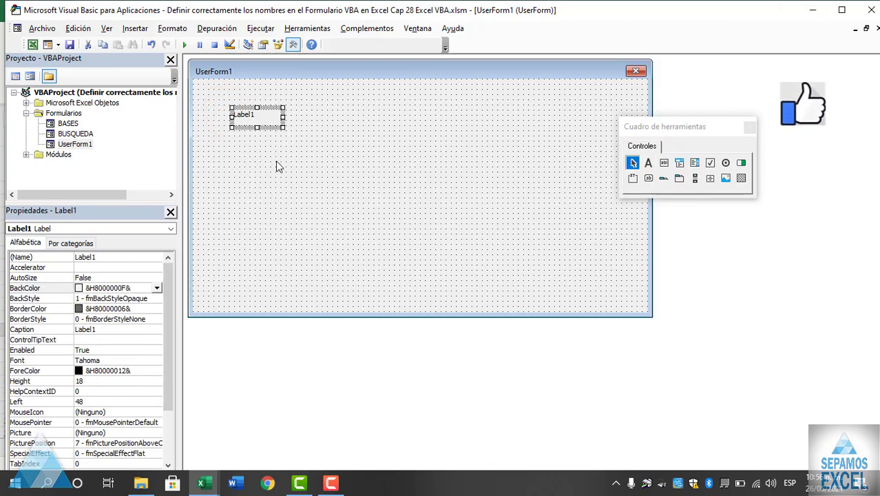
left_click(664, 163)
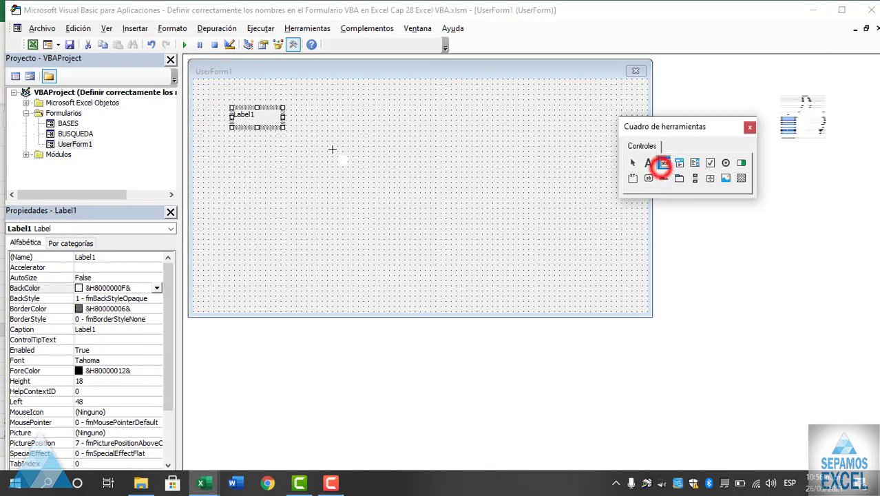
mouse_move(294, 110)
left_mouse_down()
mouse_move(294, 121)
mouse_move(352, 128)
mouse_move(300, 117)
left_mouse_up()
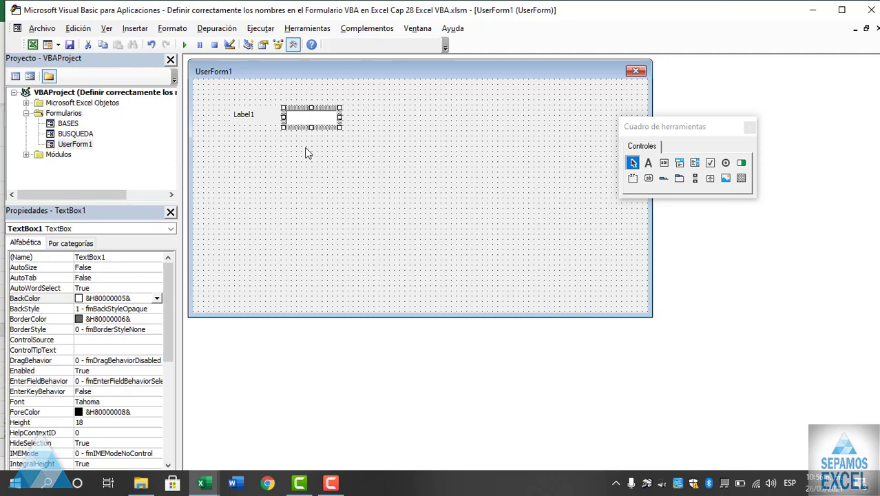
Step: Set the label's (Name) and Caption both to EJEMPLO
left_click(257, 116)
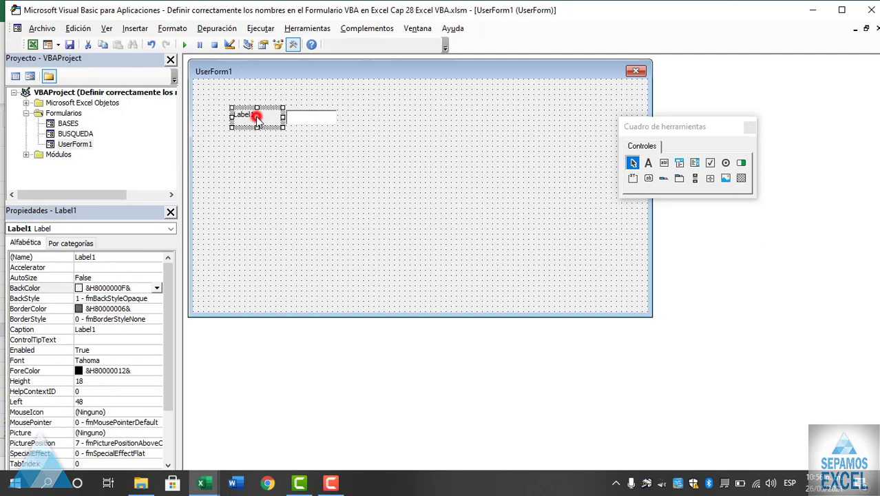
left_click(119, 257)
key("BackSpace")
key("BackSpace")
key("BackSpace")
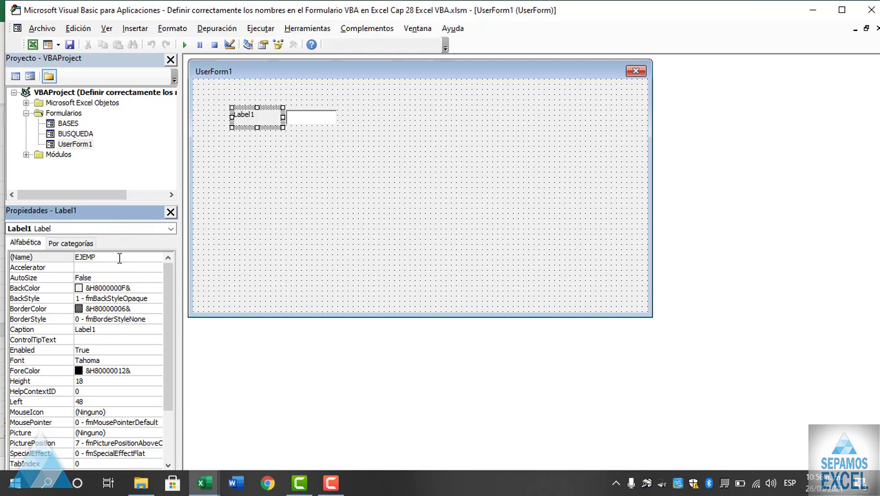
left_click(258, 232)
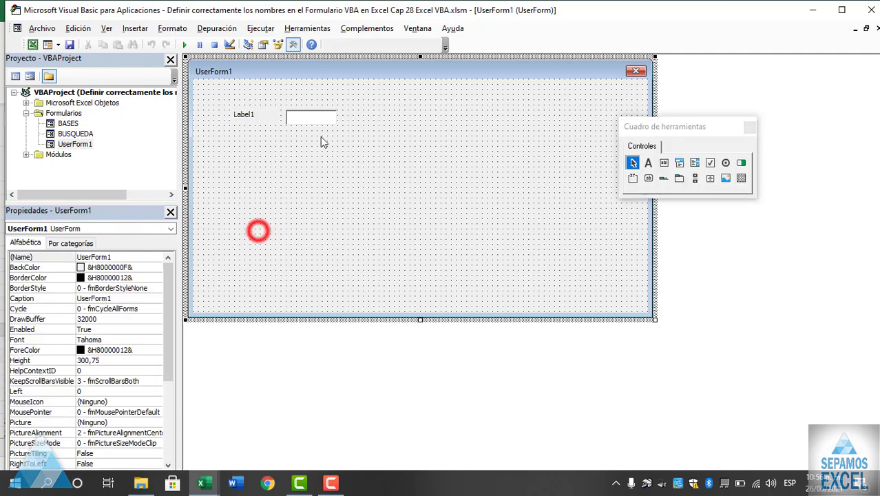
left_click(314, 115)
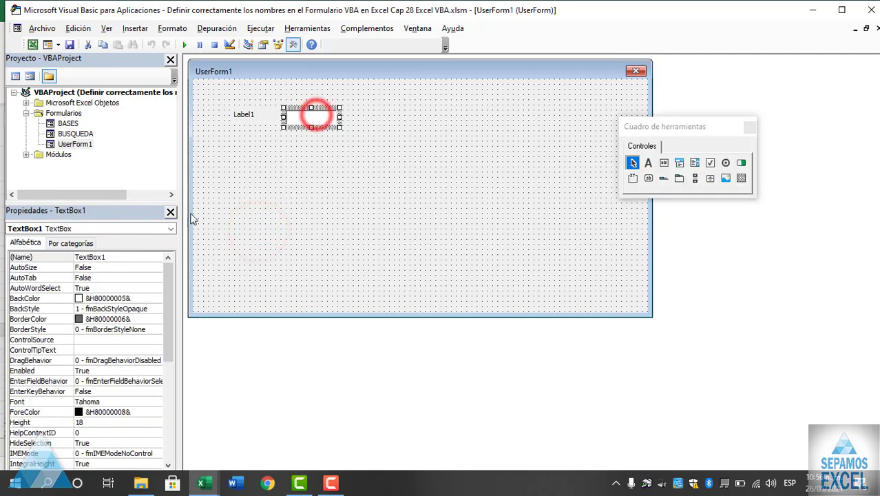
left_click(262, 115)
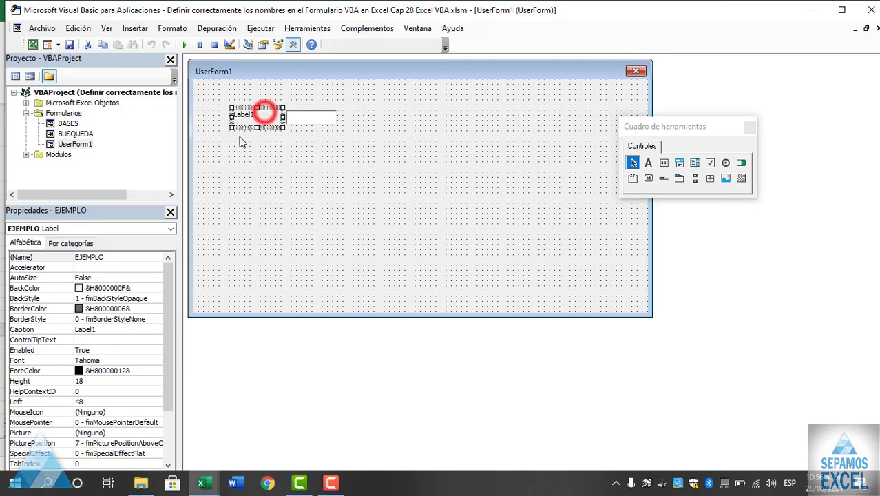
left_click(111, 256)
left_click(107, 329)
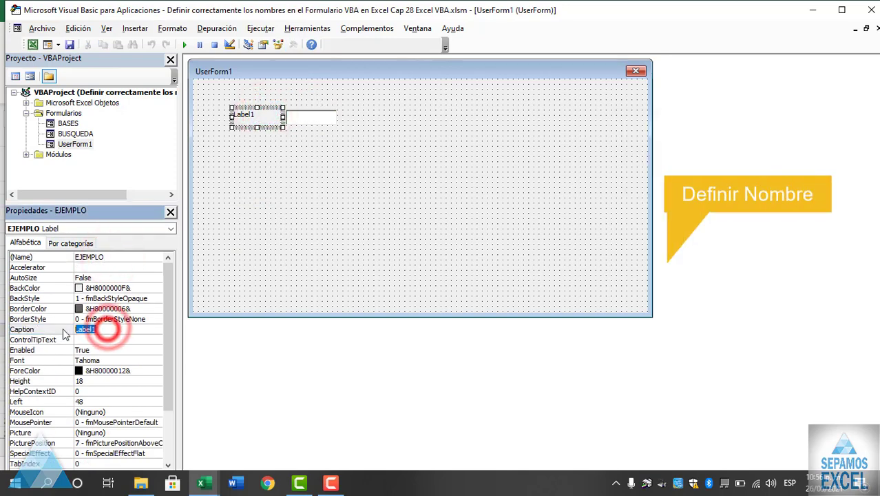
type("EJEMPLO")
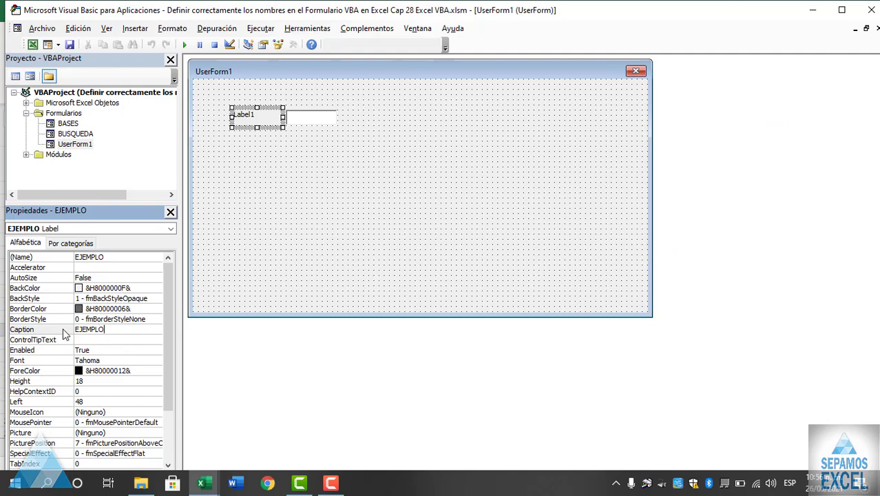
key("Return")
left_click(273, 223)
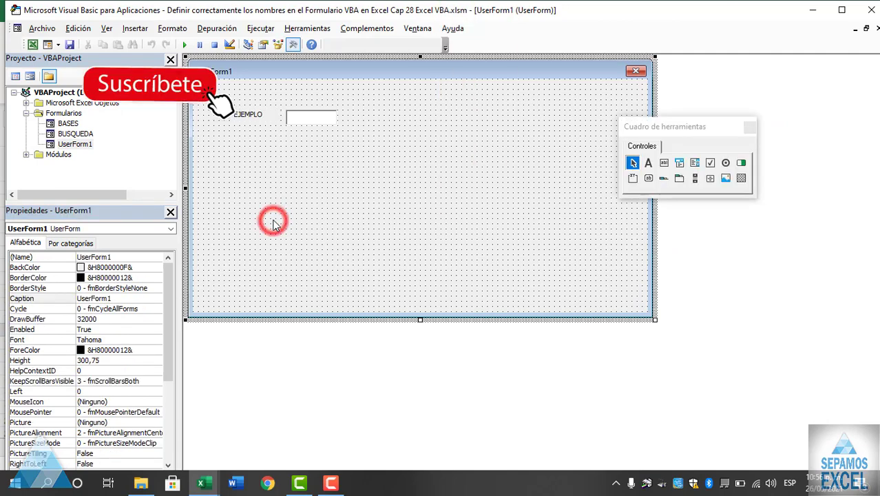
Step: Try naming the text box EJEMPLO and dismiss the resulting 'Nombre ambiguo' error
left_click(314, 124)
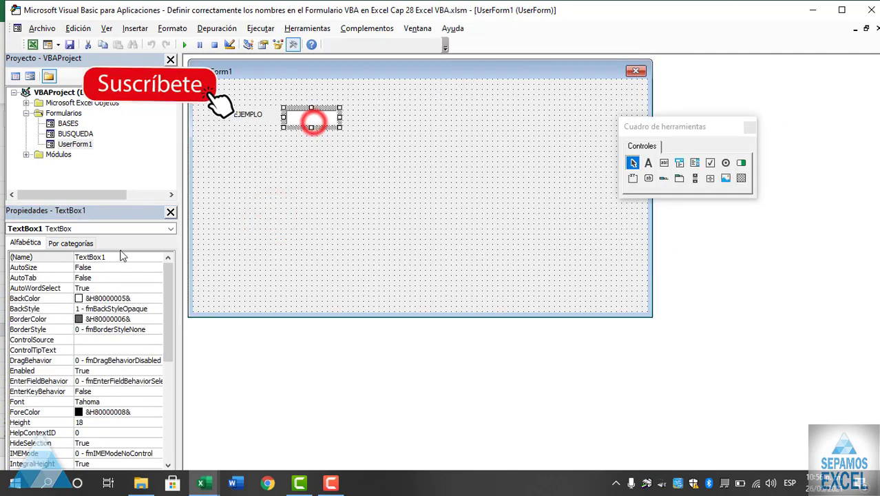
left_click(116, 257)
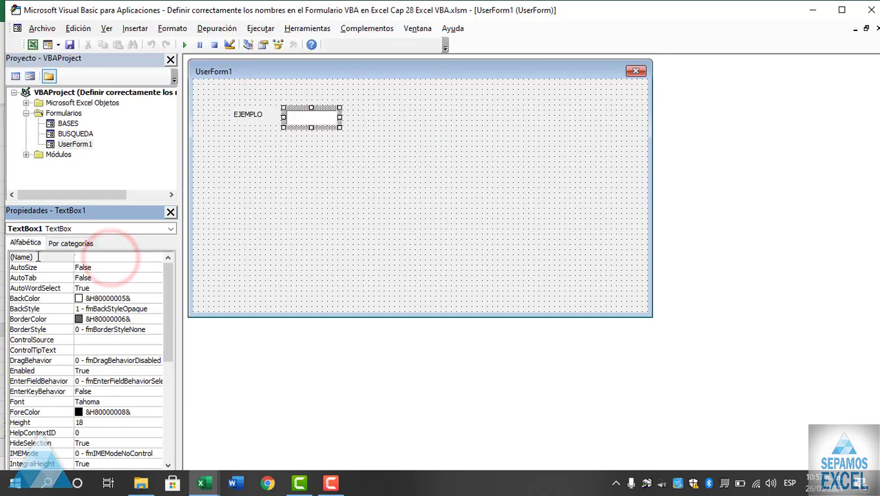
type("EJEMPLO")
key("Return")
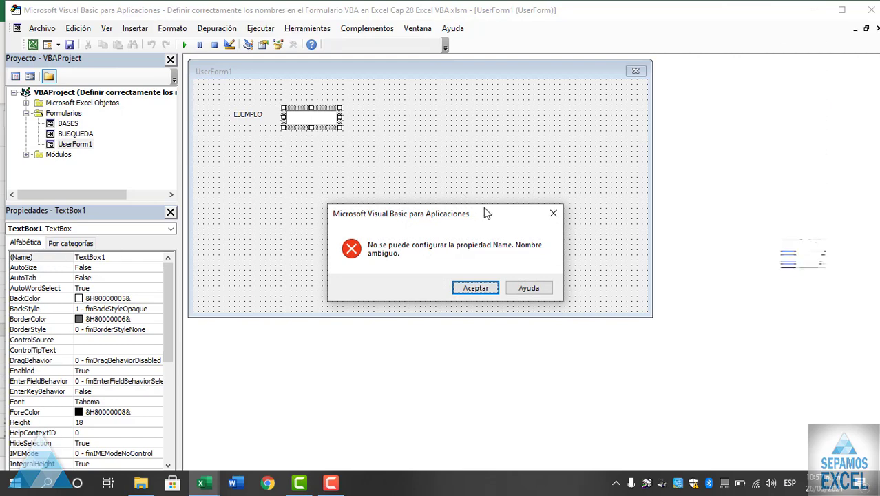
left_click_drag(484, 208, 440, 190)
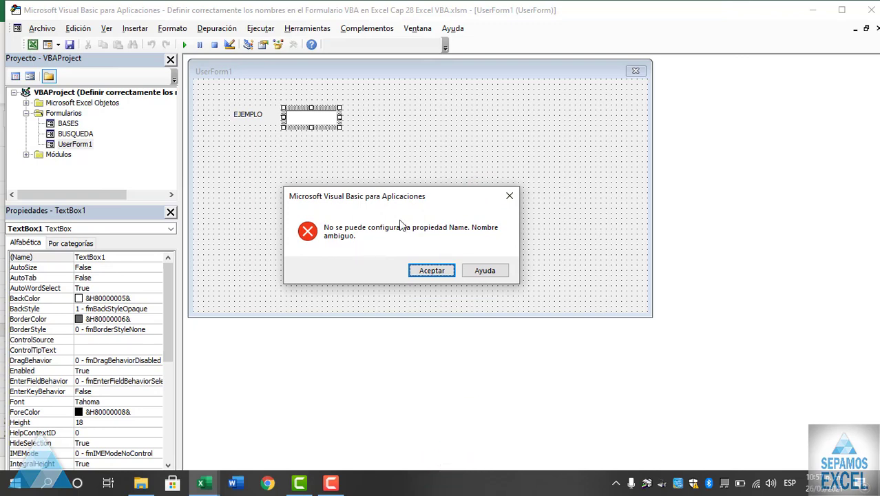
left_click_drag(445, 200, 413, 184)
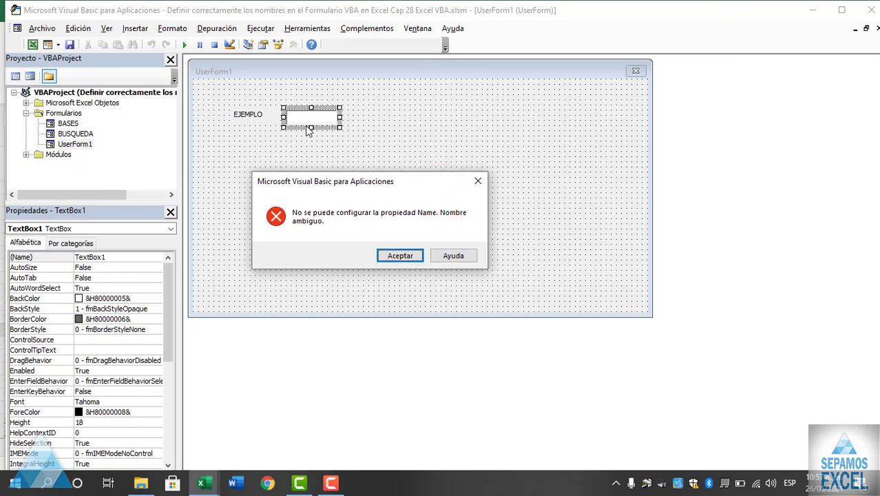
left_click(248, 128)
key("Return")
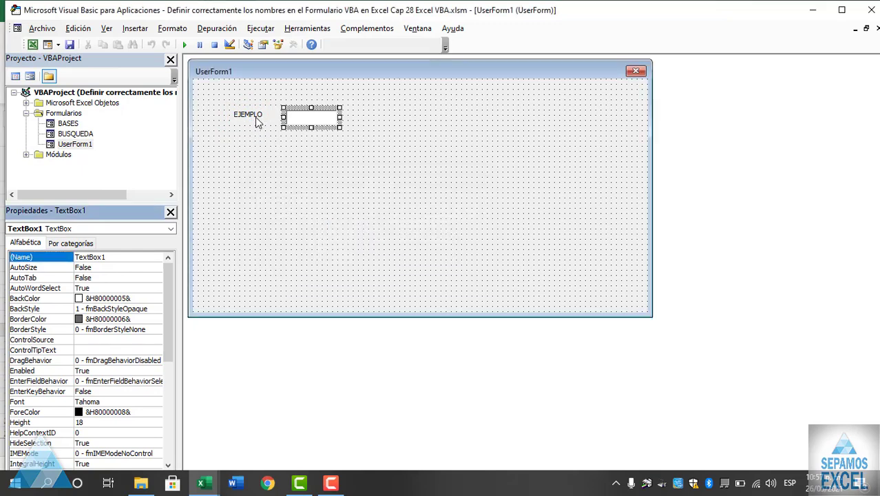
left_click(253, 118)
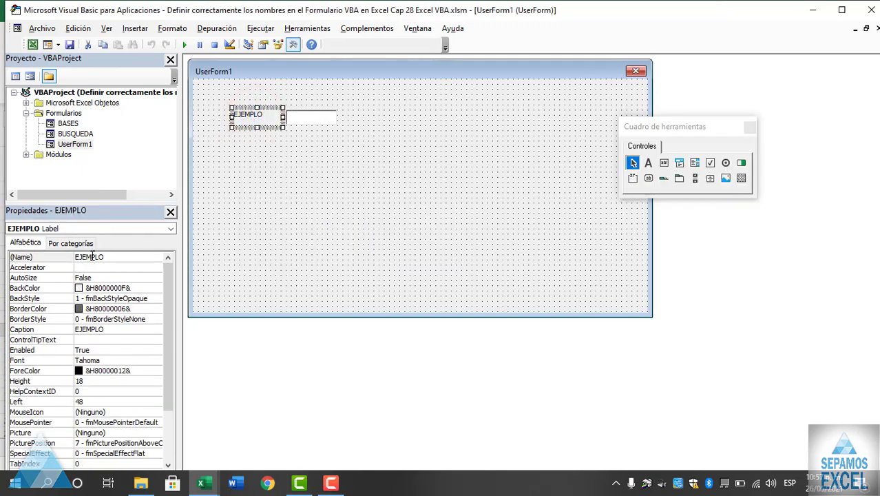
Step: Retry the EJEMPLO name on the text box and close the same ambiguous-name error again
left_click(311, 117)
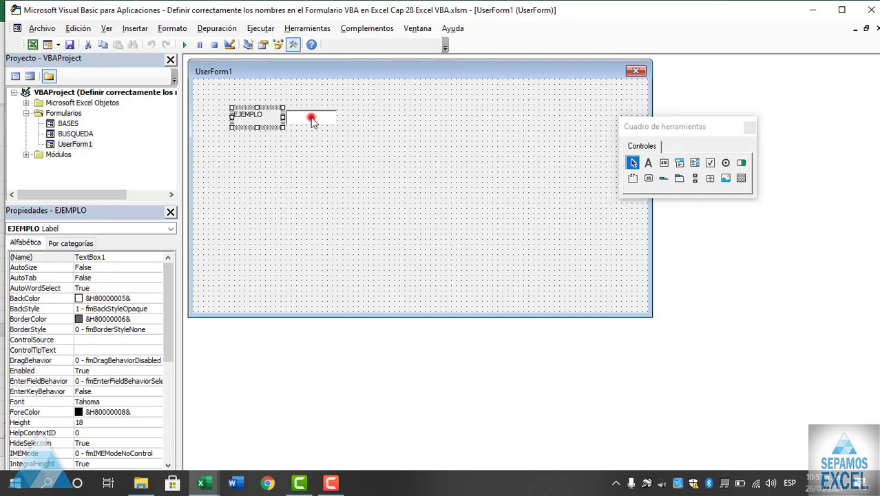
double_click(131, 258)
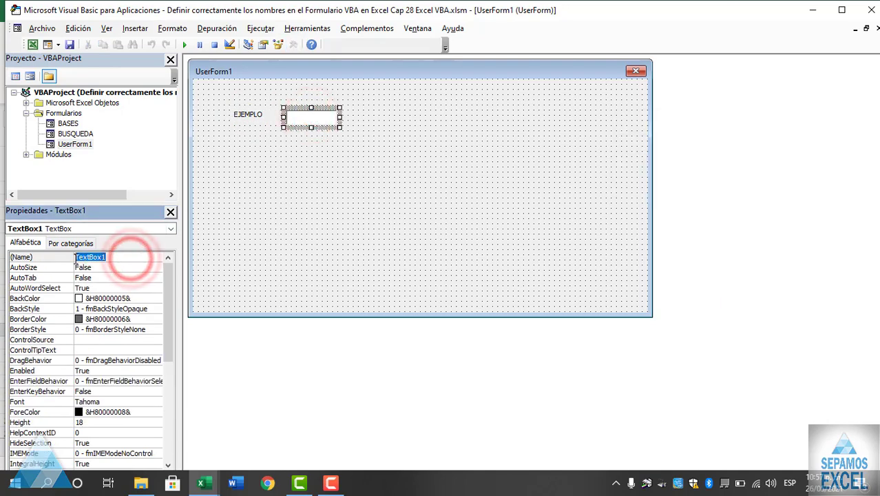
type("t")
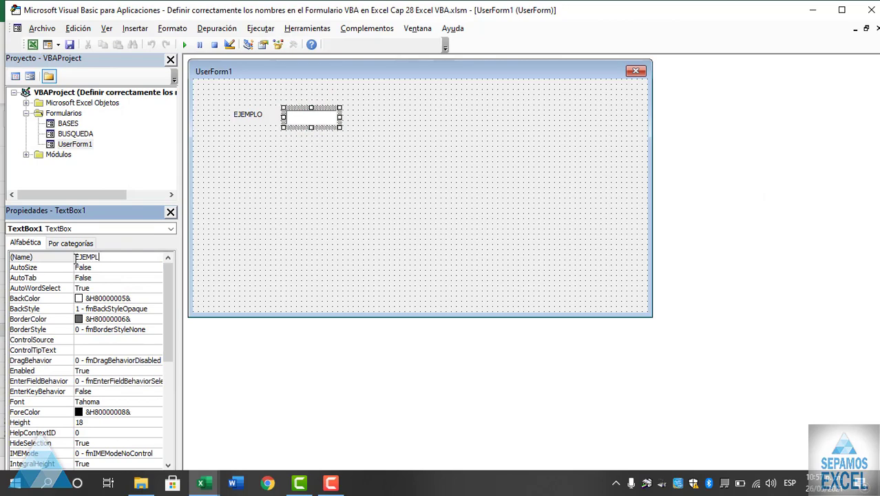
key("Return")
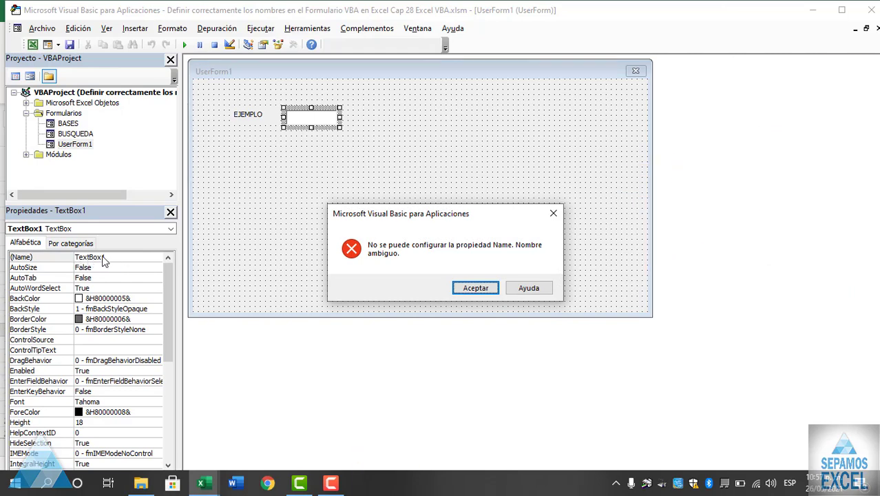
left_click_drag(506, 212, 463, 181)
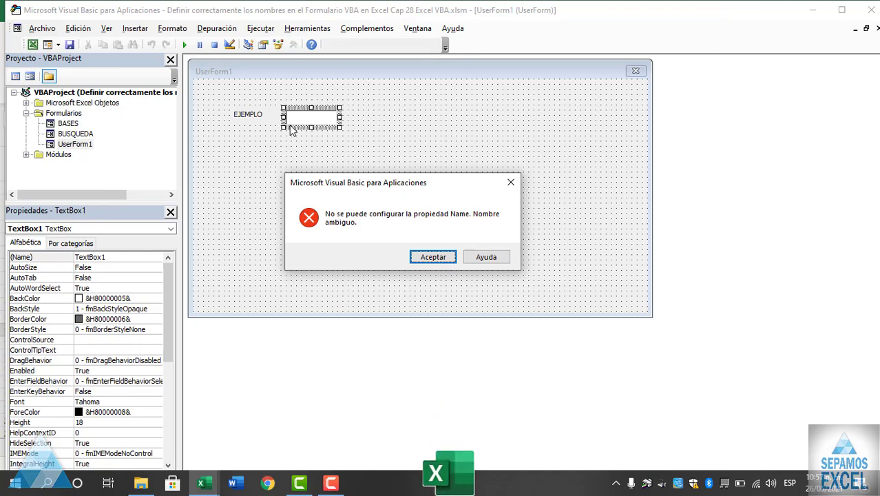
left_click(510, 183)
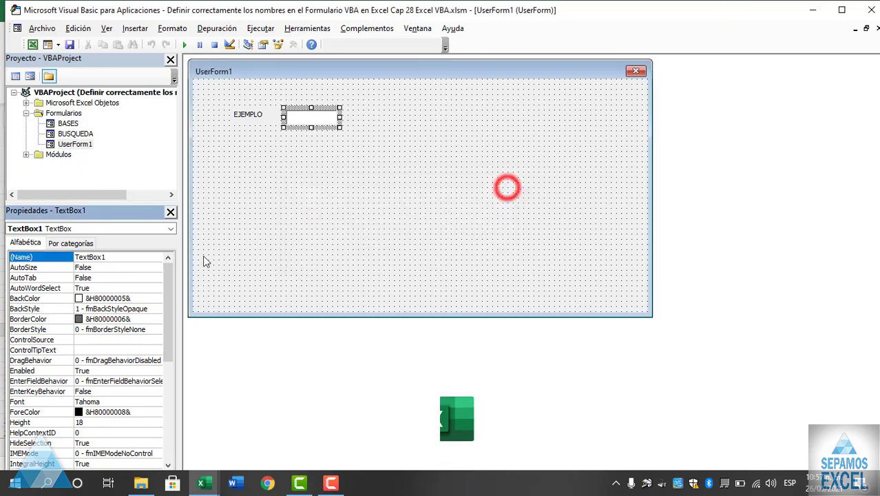
left_click(269, 116)
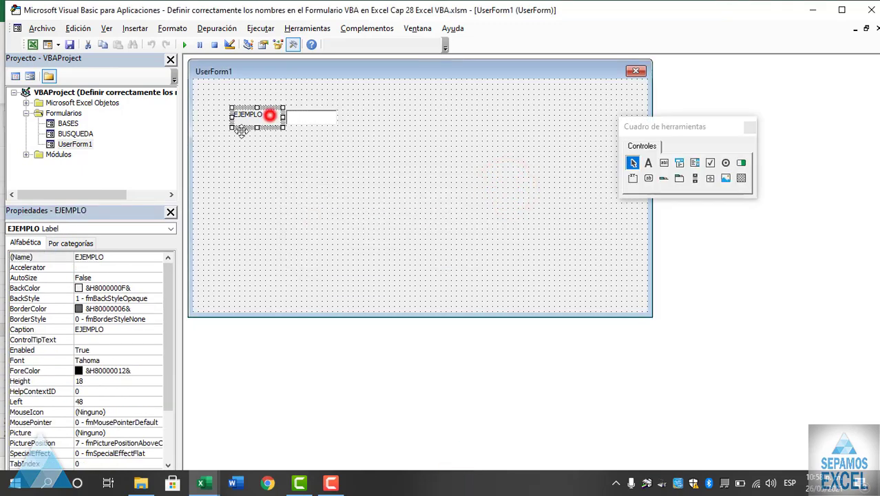
Step: With the label now EJEMPLOS, rename the text box to EJEMPLO
left_click(124, 258)
left_click(272, 183)
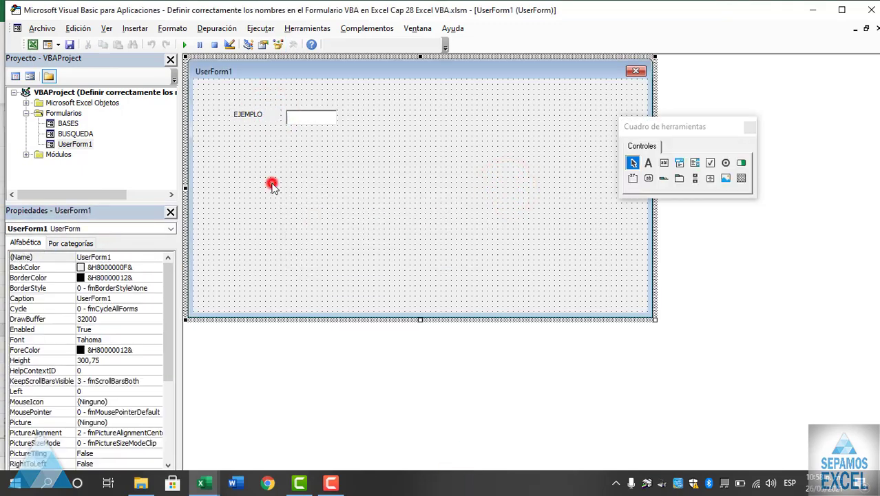
left_click(310, 118)
double_click(114, 257)
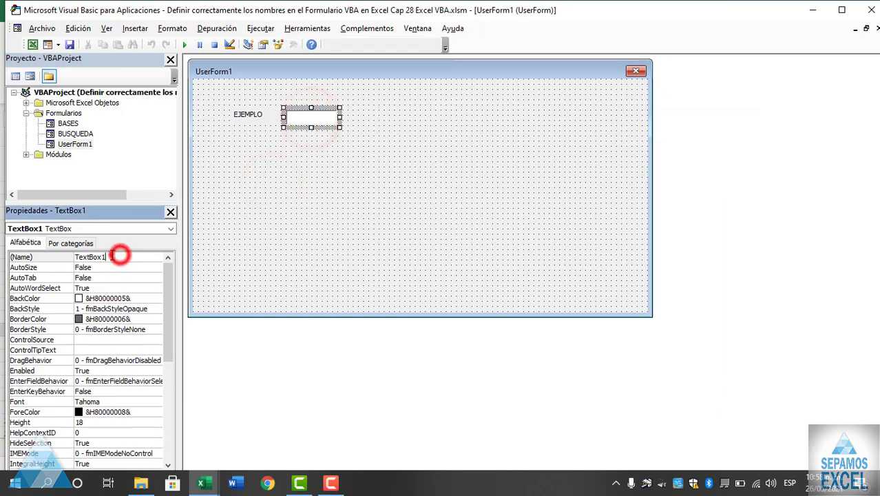
key("BackSpace")
type("EJEMPLO")
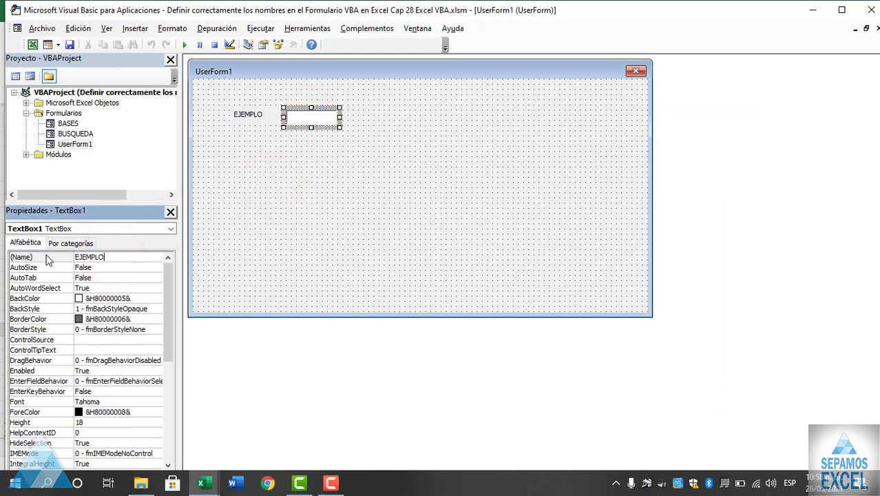
left_click(48, 258)
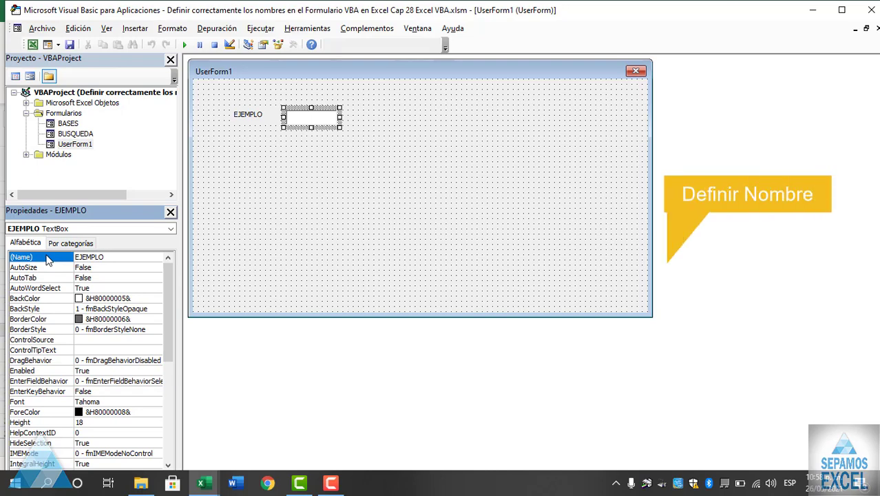
Step: Alternate between the EJEMPLOS label and the EJEMPLO text box to confirm their names
left_click(252, 119)
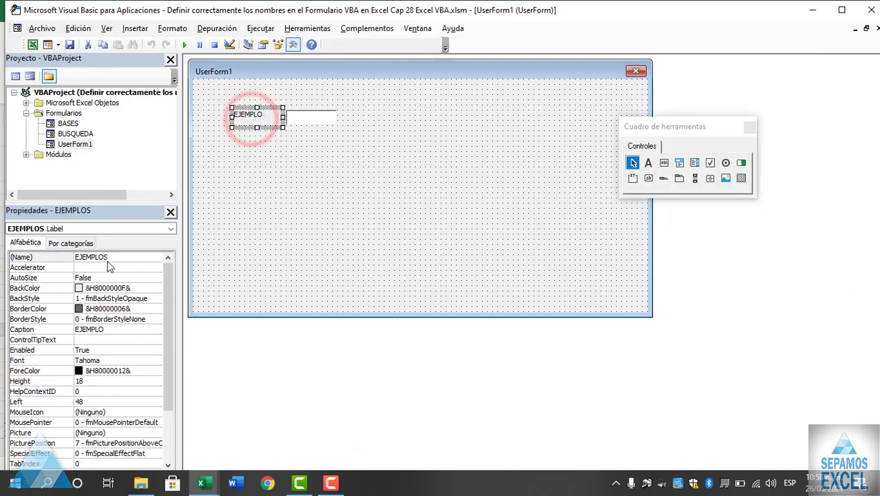
left_click(115, 256)
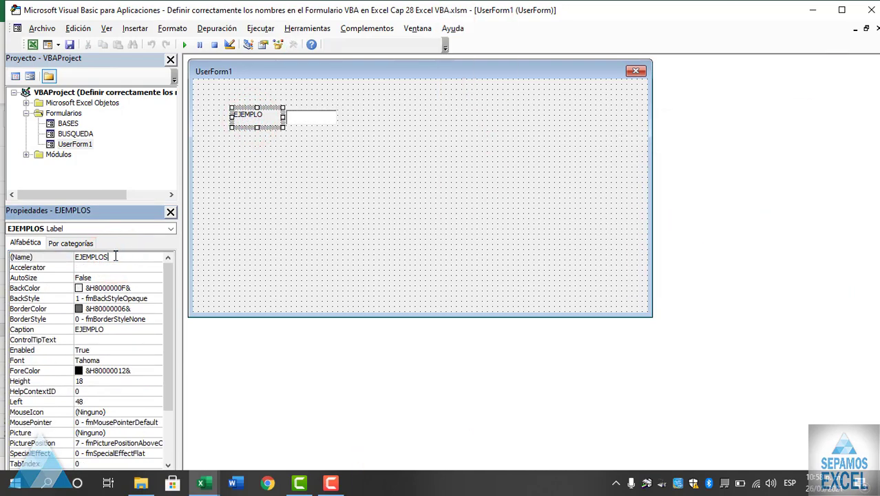
left_click(311, 118)
left_click(267, 123)
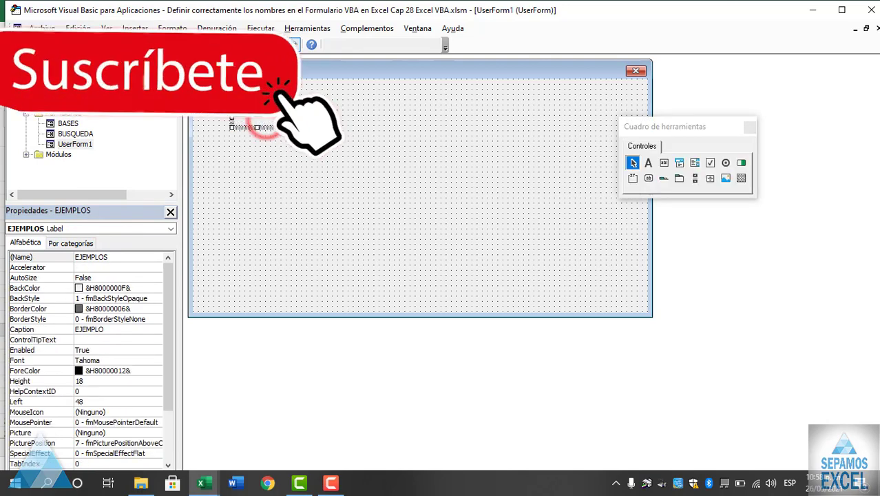
left_click(295, 118)
left_click(261, 114)
left_click(299, 119)
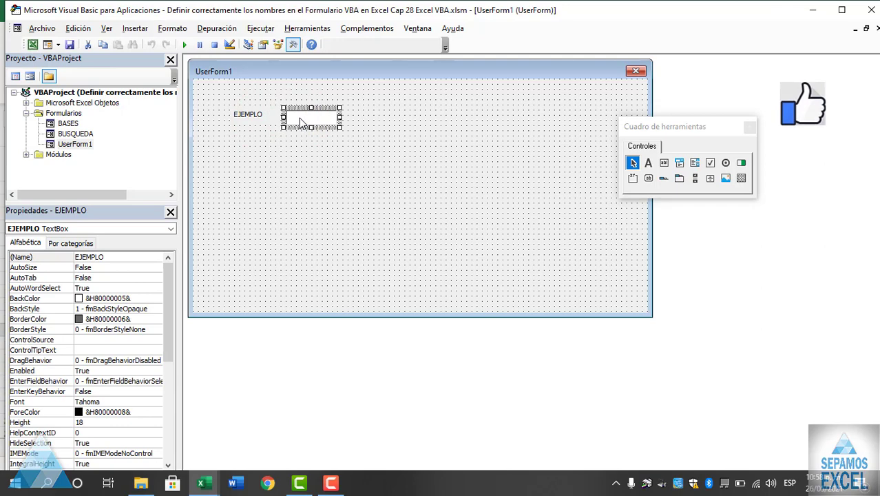
left_click(255, 118)
left_click(302, 120)
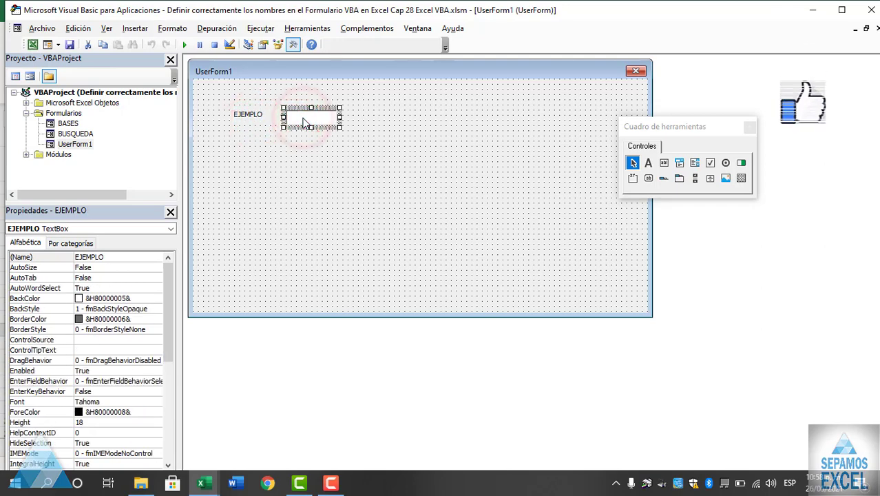
Step: Copy the EJEMPLO text box twice, stacking the copies just below it
left_click_drag(305, 118, 310, 160)
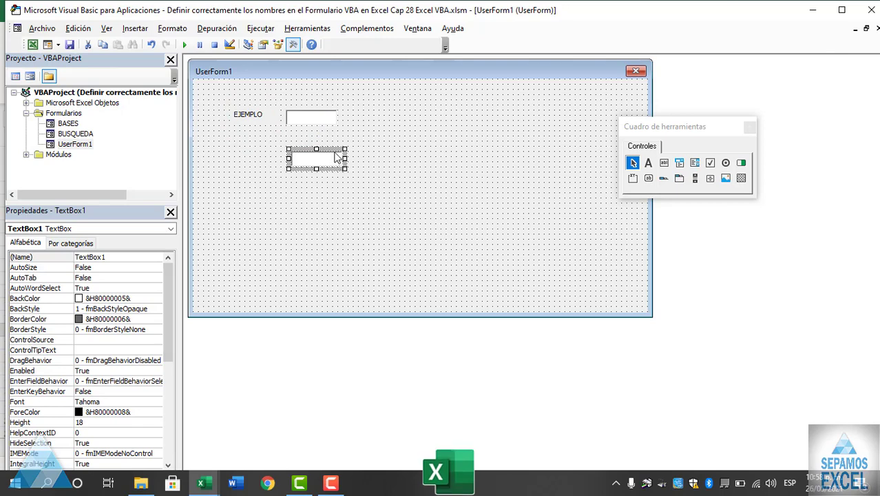
mouse_move(336, 157)
left_mouse_down()
mouse_move(331, 141)
mouse_move(317, 173)
left_mouse_up()
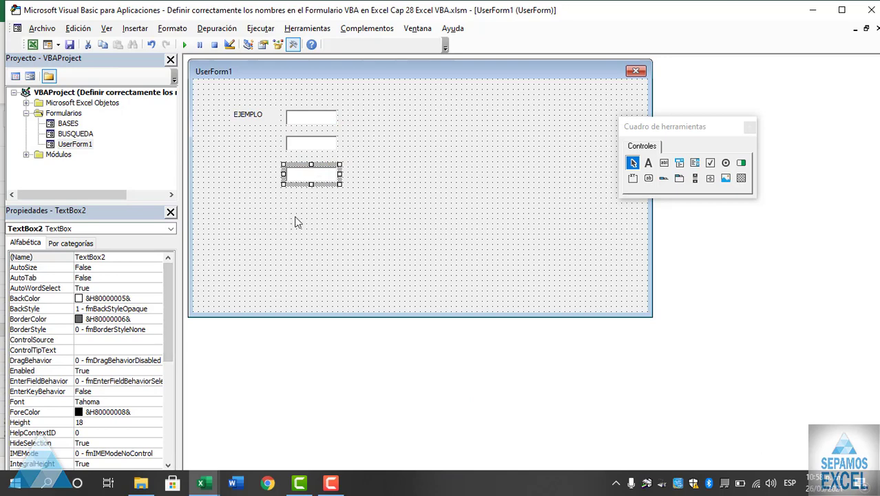
left_click(322, 147)
left_click(320, 173)
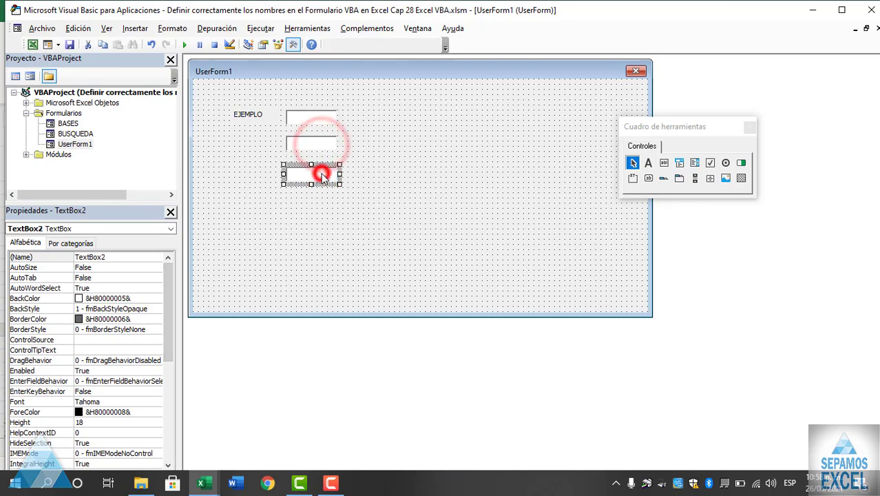
Step: Give the lowest copy an already-used name and dismiss the 'Nombre ambiguo' error
left_click(128, 257)
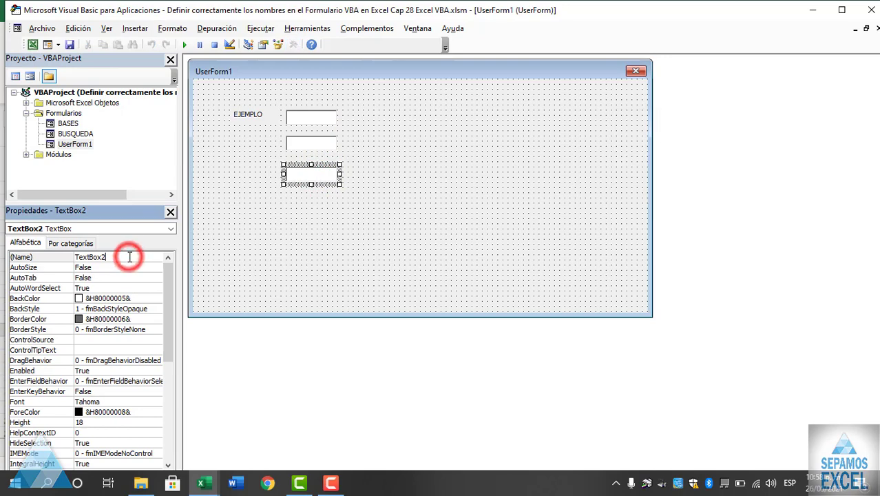
key("BackSpace")
key("Return")
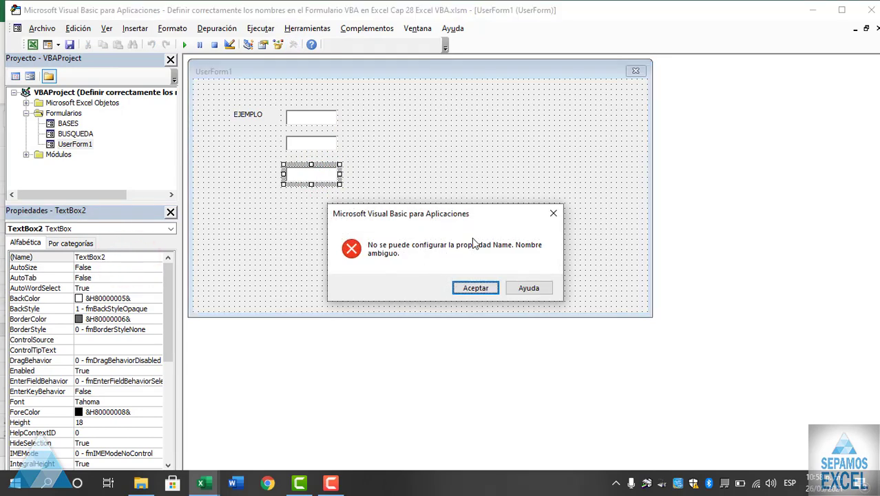
left_click_drag(495, 216, 550, 149)
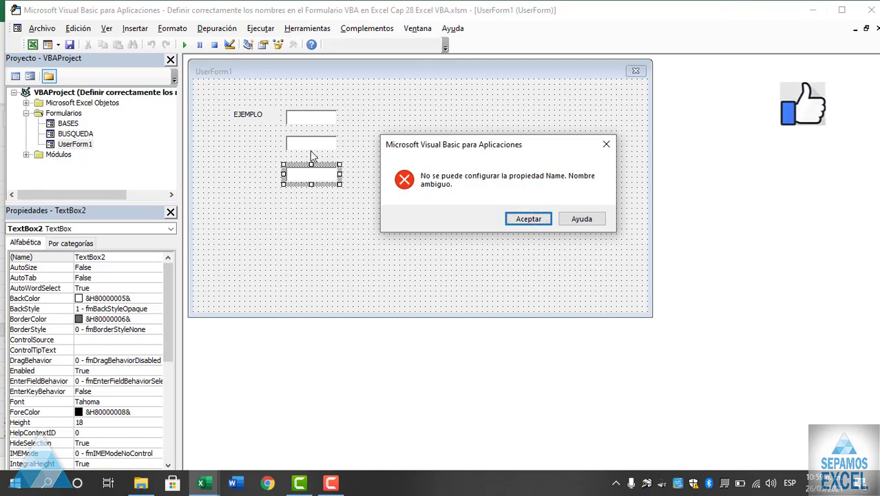
left_click(522, 221)
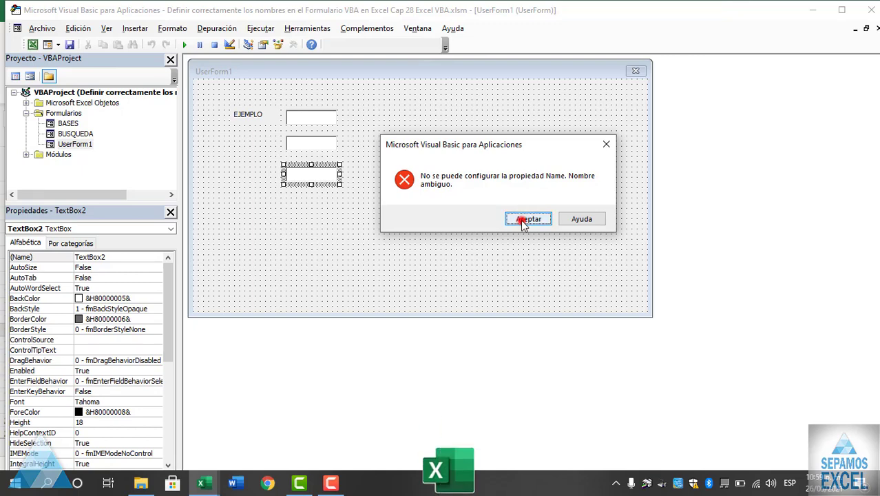
left_click(388, 246)
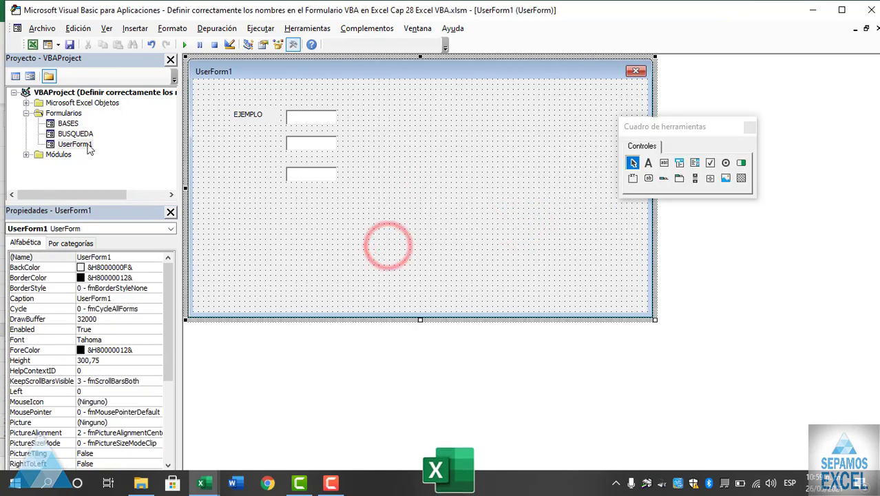
double_click(67, 123)
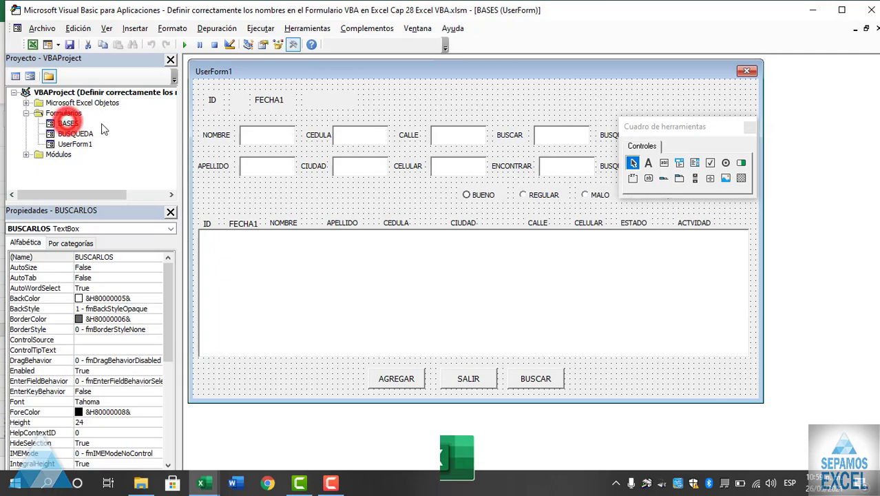
left_click(271, 137)
type("CEDULA")
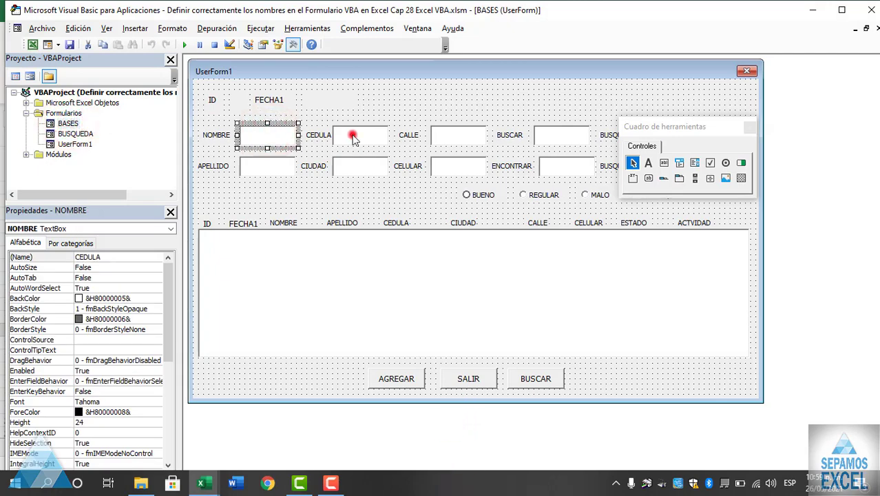
left_click(352, 137)
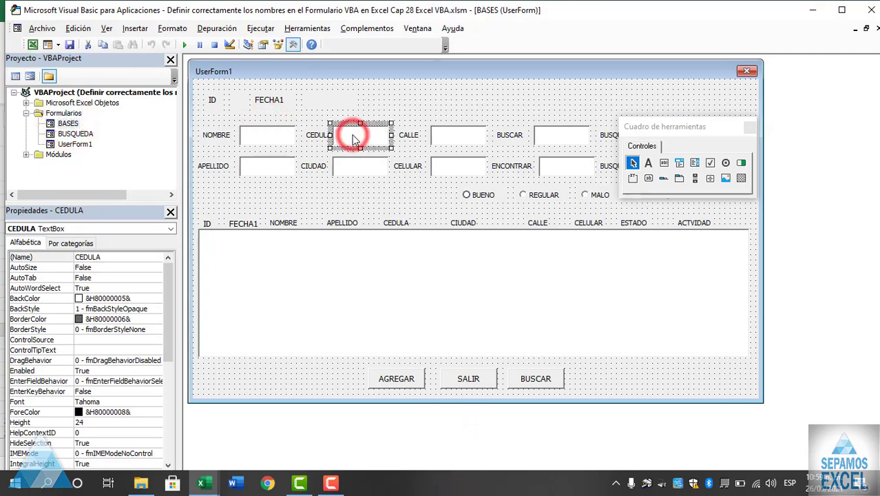
double_click(115, 256)
key("BackSpace")
type("NOM")
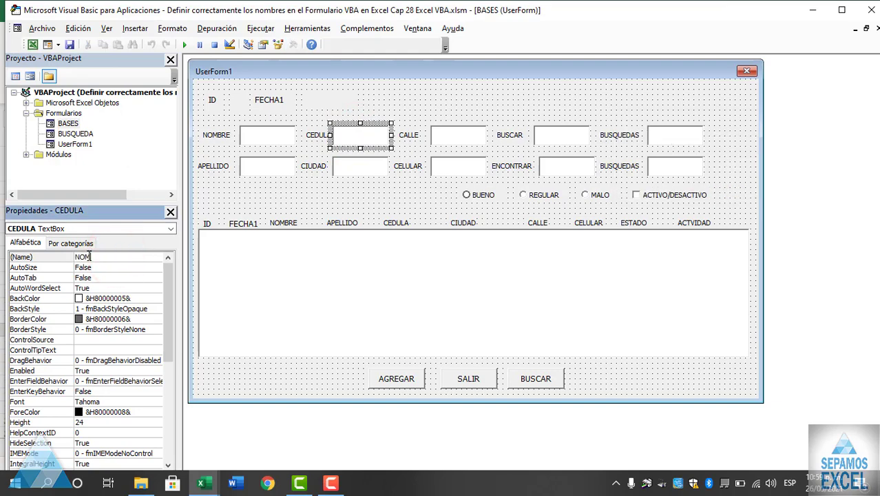
type("CE")
key("Return")
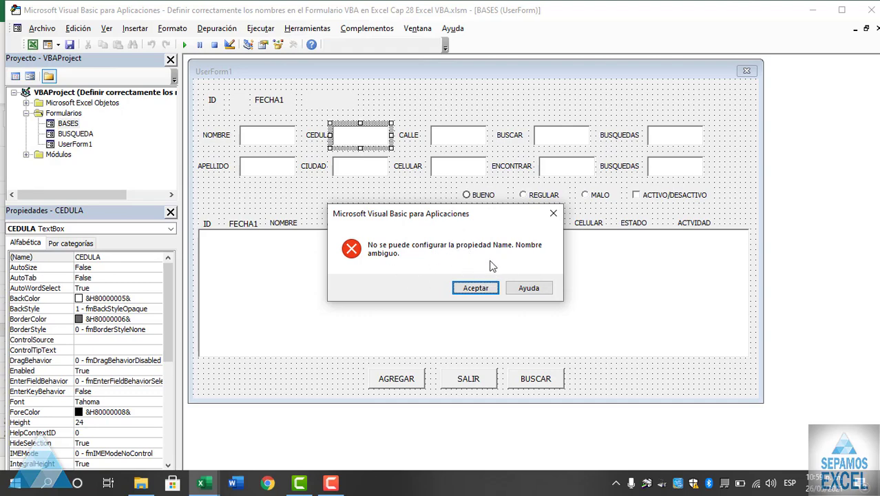
key("Return")
left_click(367, 205)
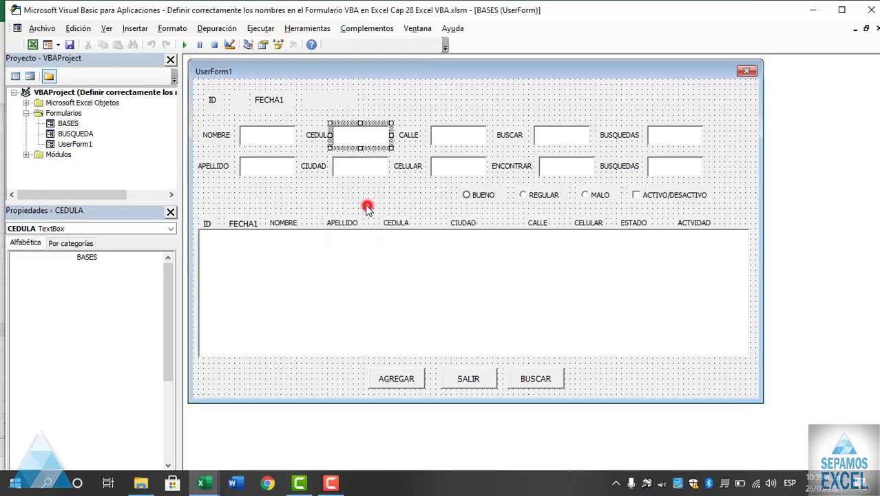
double_click(76, 134)
double_click(75, 144)
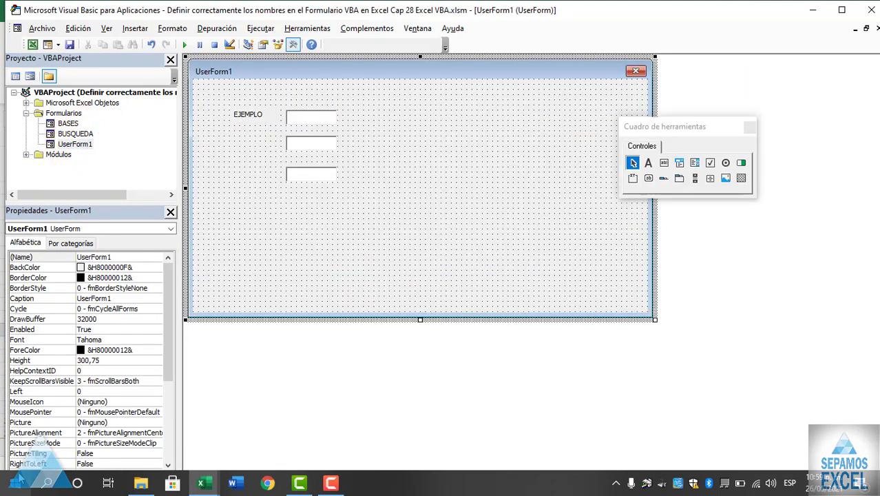
Step: Draw a combo box below the text boxes and name it LISTA
left_click(680, 164)
mouse_move(276, 208)
left_mouse_down()
mouse_move(352, 220)
mouse_move(311, 223)
left_mouse_up()
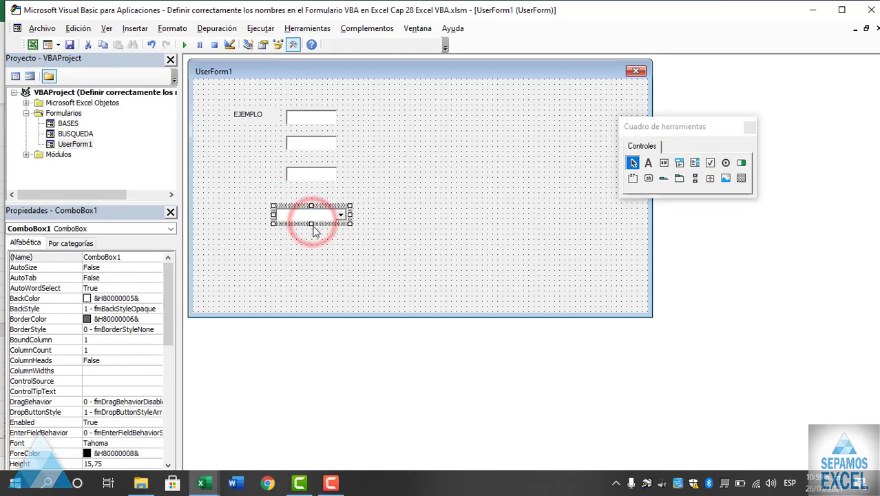
double_click(154, 256)
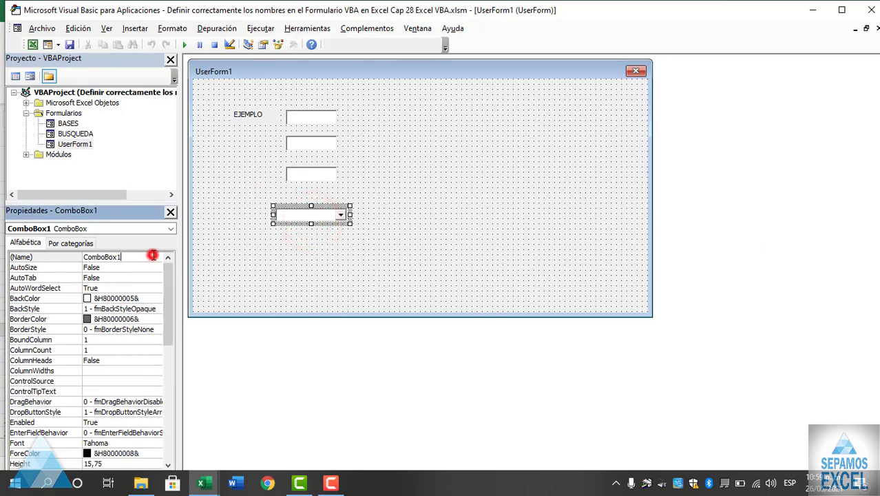
key("BackSpace")
type("LISTA")
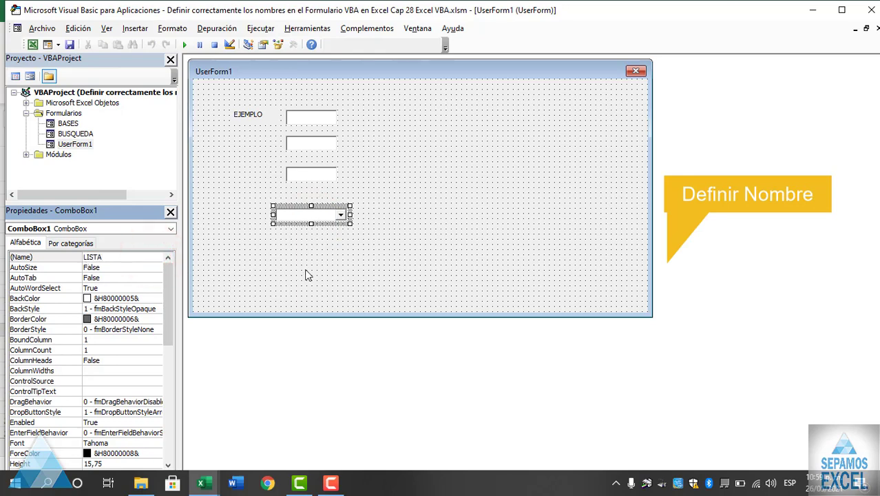
left_click(305, 268)
Step: Copy the LISTA combo box below it, try naming the copy LISTA, and dismiss the ambiguous-name error
left_click(314, 215)
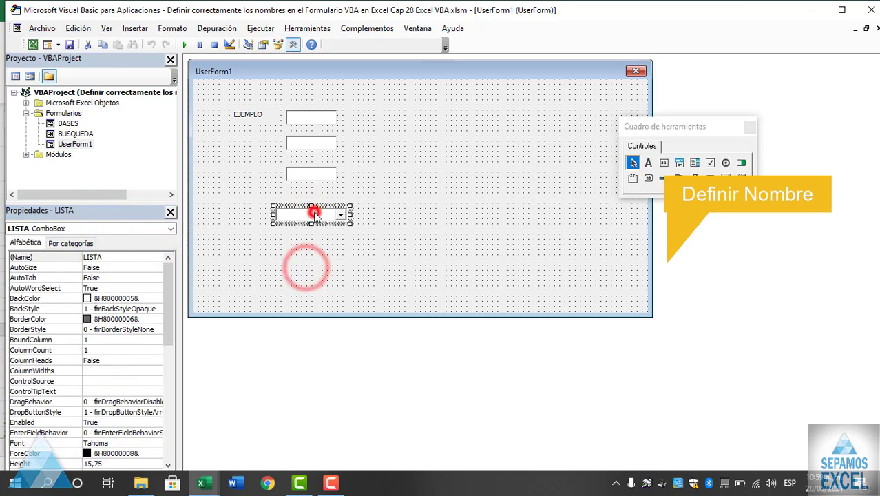
left_click_drag(316, 217, 315, 243)
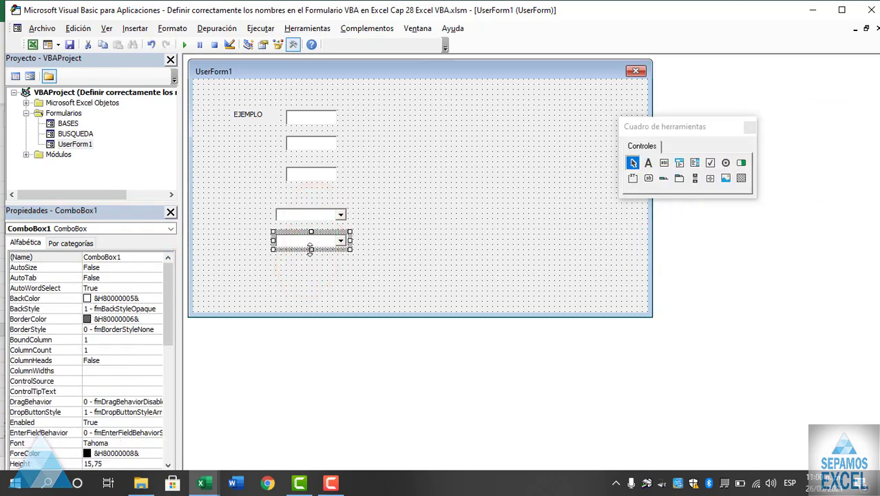
double_click(128, 257)
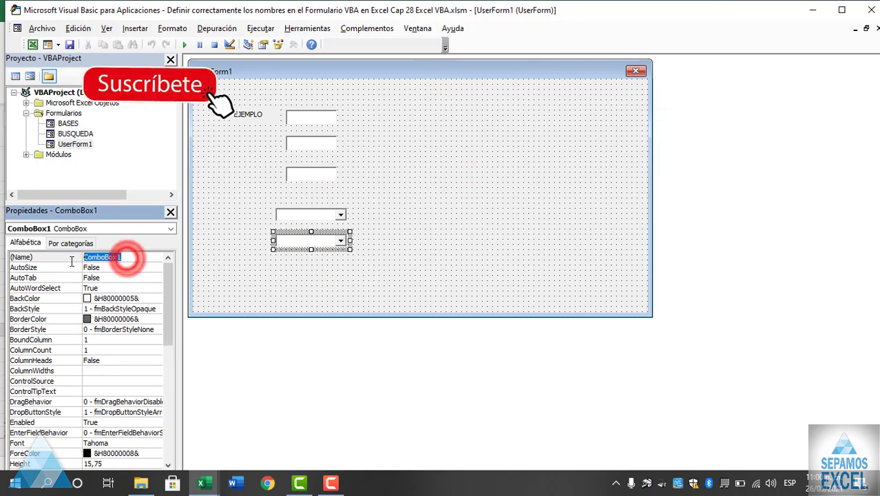
key("BackSpace")
type("LISTA")
key("Return")
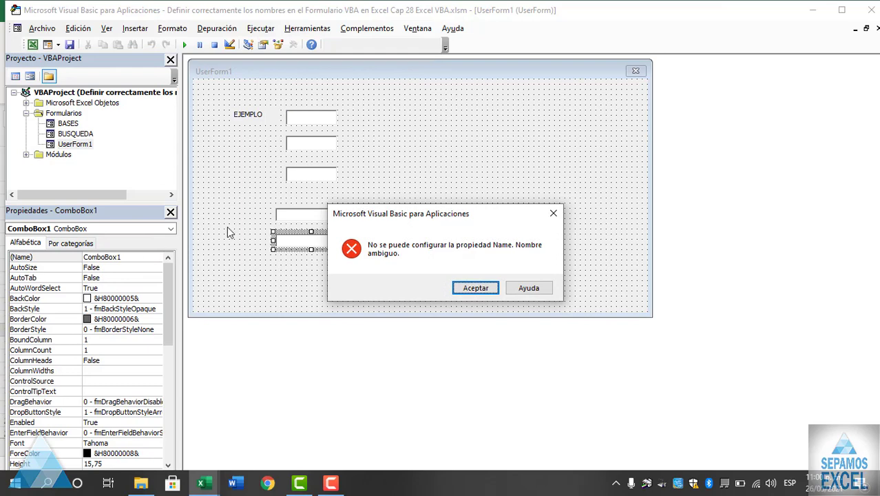
left_click_drag(473, 216, 501, 137)
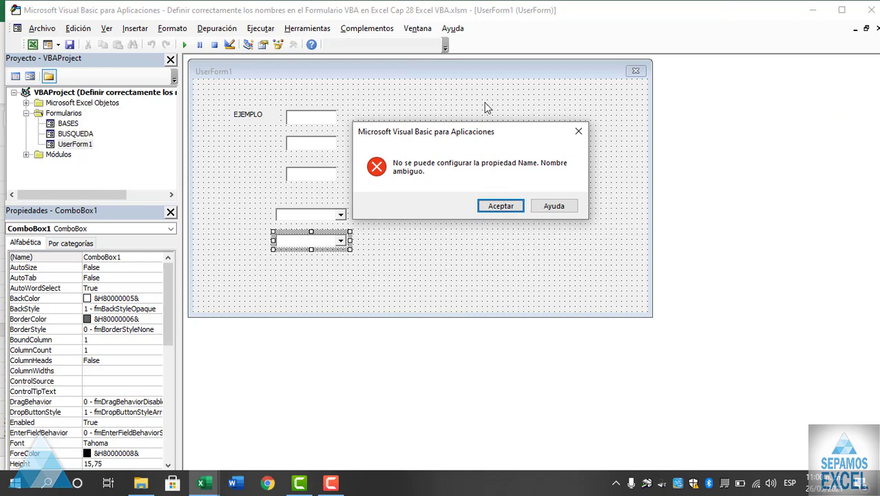
left_click(575, 133)
left_click(422, 161)
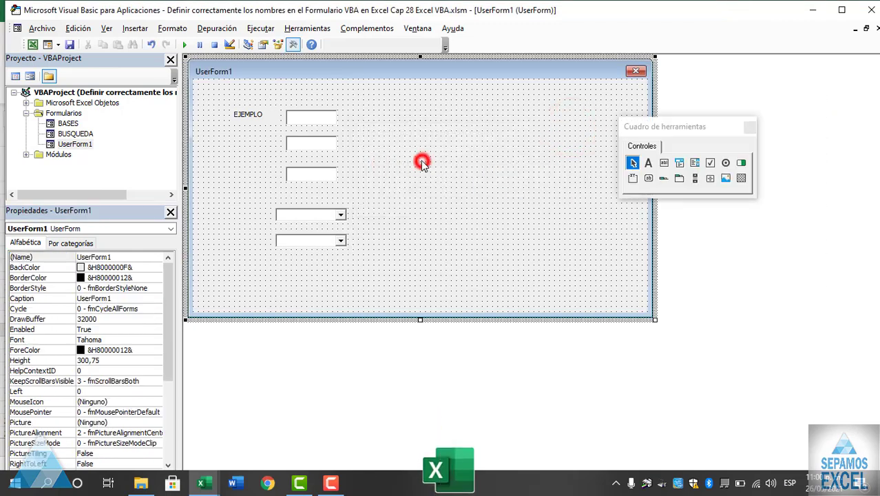
double_click(128, 256)
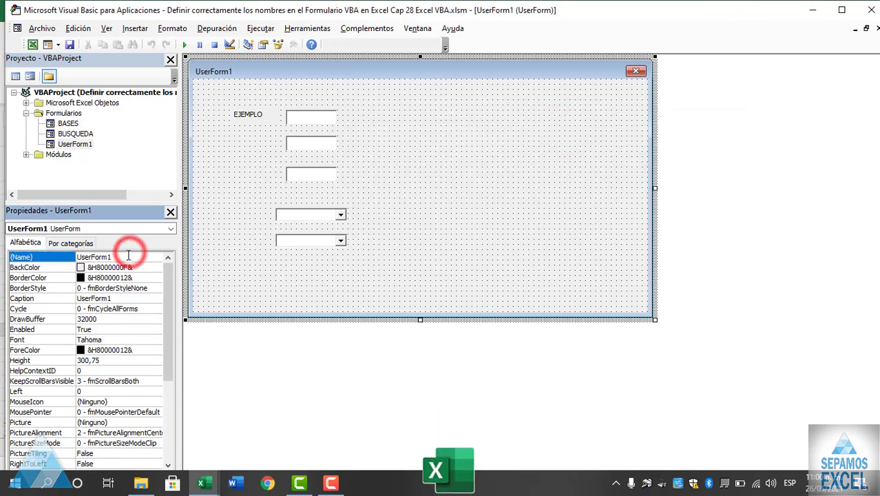
type("BASES")
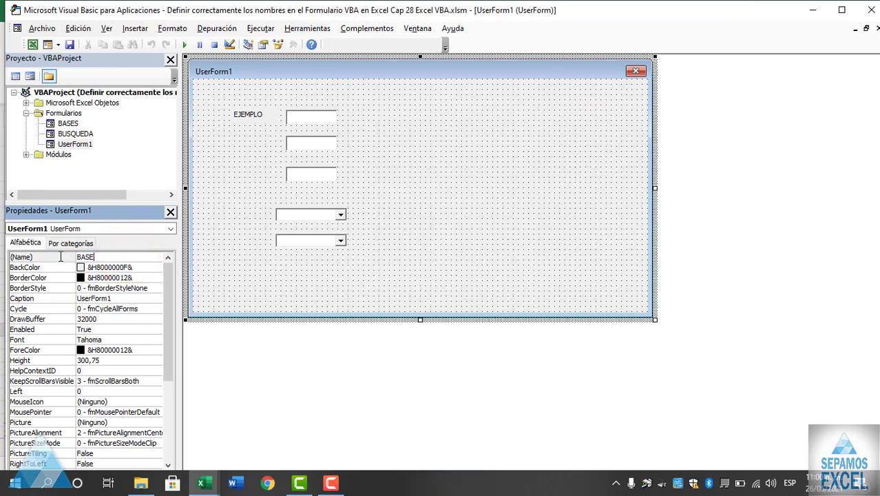
key("Return")
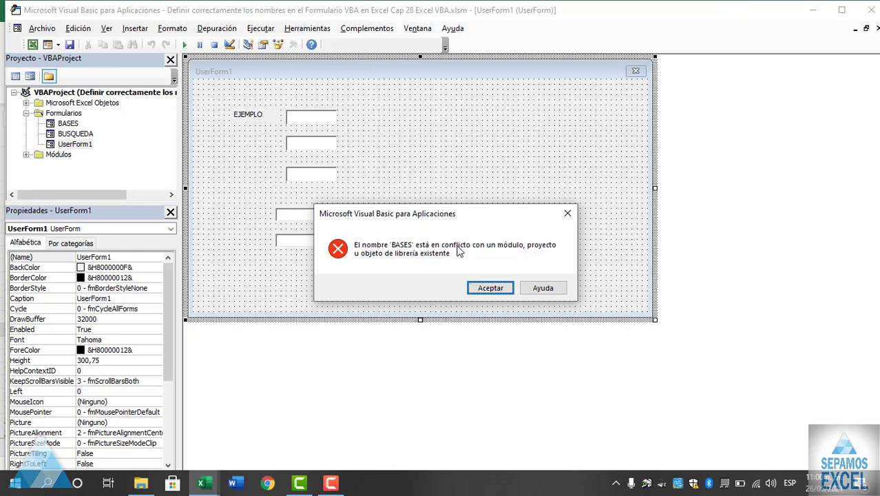
left_click_drag(490, 219, 419, 156)
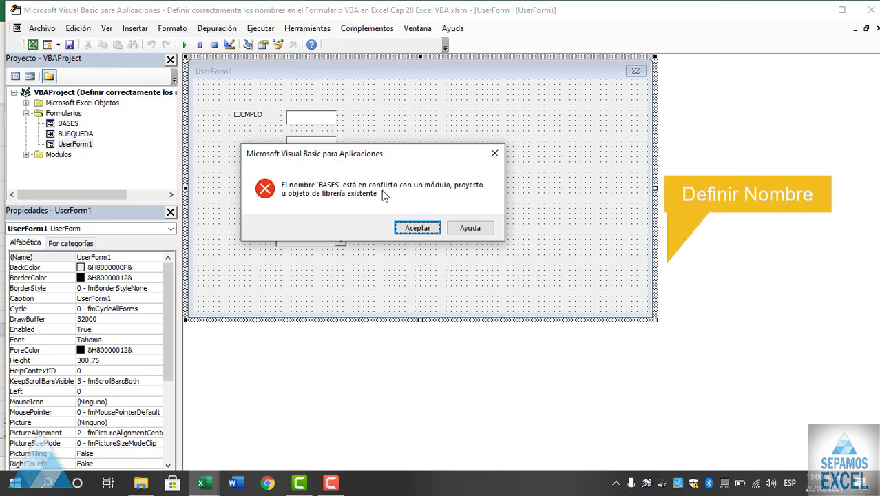
left_click(502, 153)
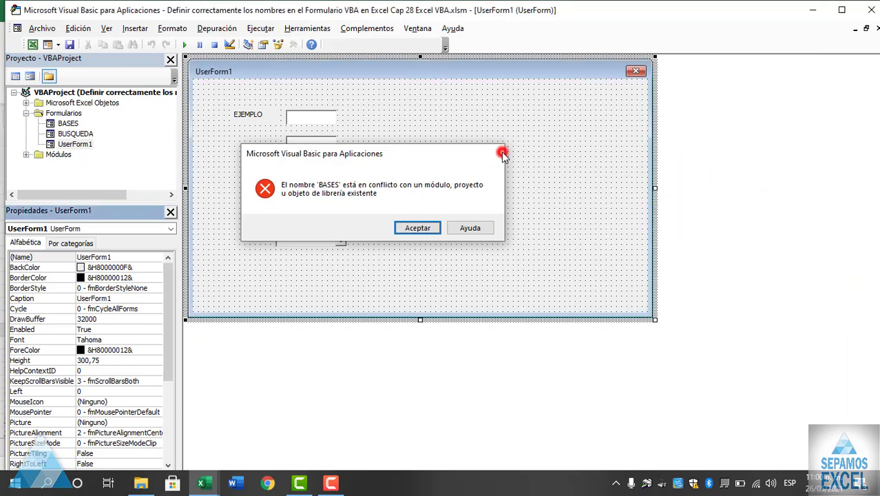
left_click(68, 155)
double_click(68, 156)
double_click(69, 165)
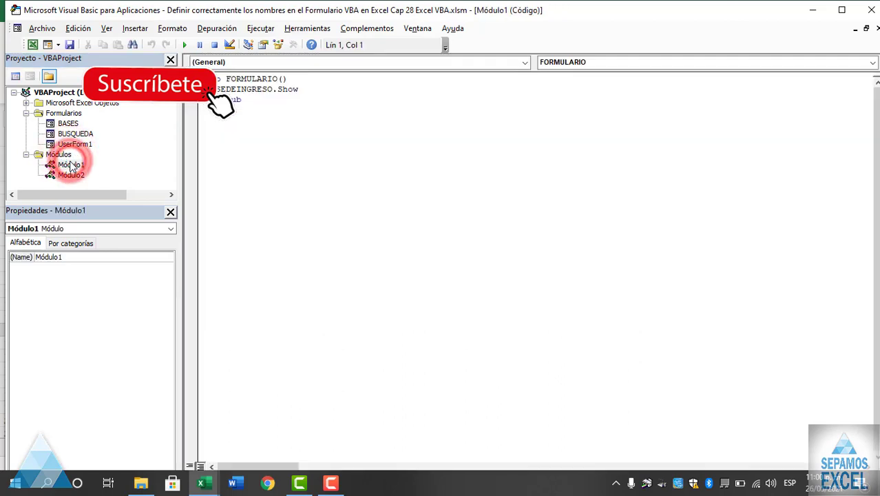
double_click(71, 175)
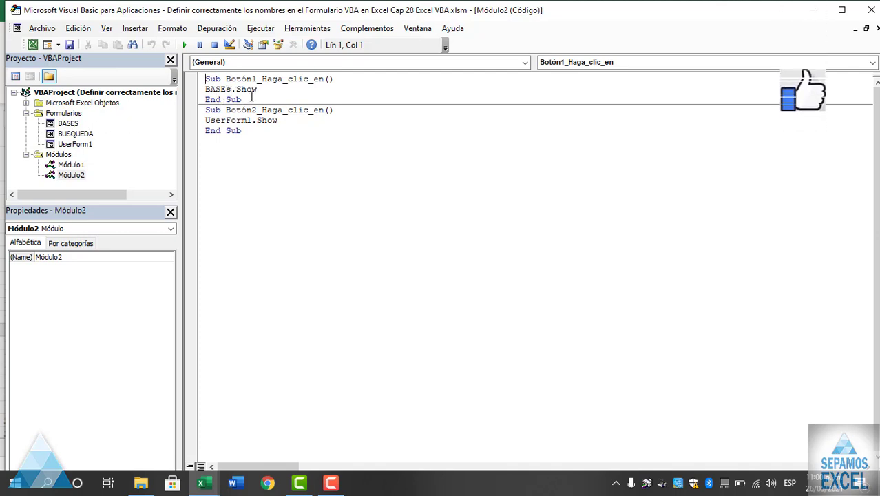
left_click(26, 155)
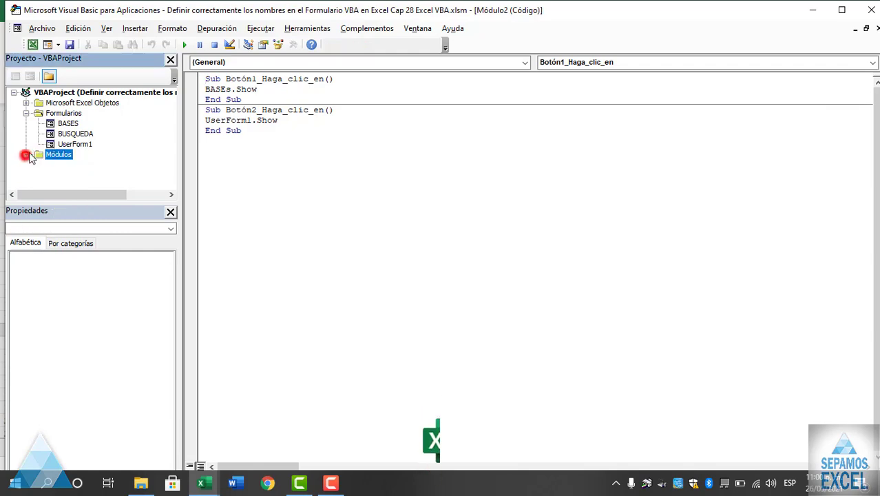
double_click(75, 144)
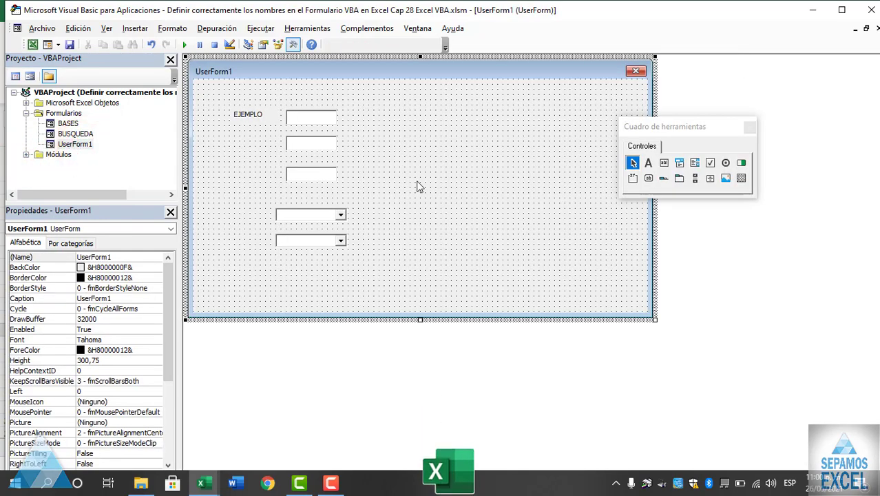
Step: Insert three blank forms: UserForm2, UserForm3 and UserForm4
left_click(58, 45)
left_click(69, 55)
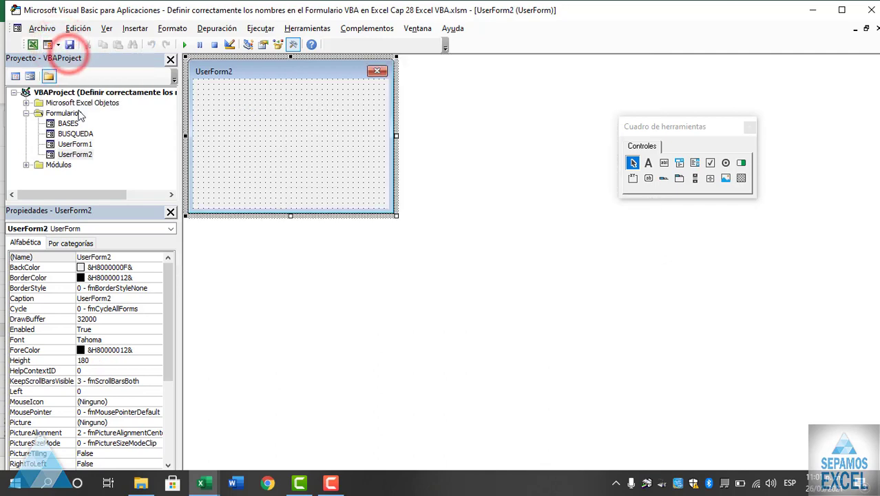
left_click(57, 45)
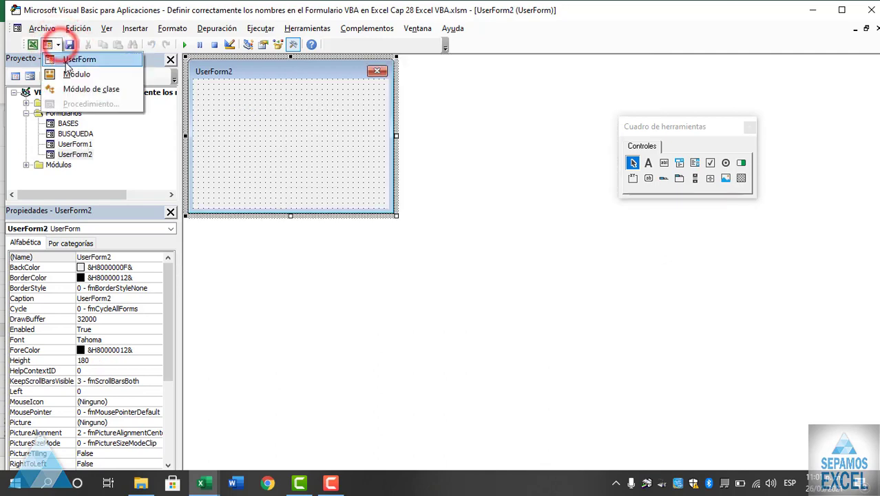
left_click(69, 58)
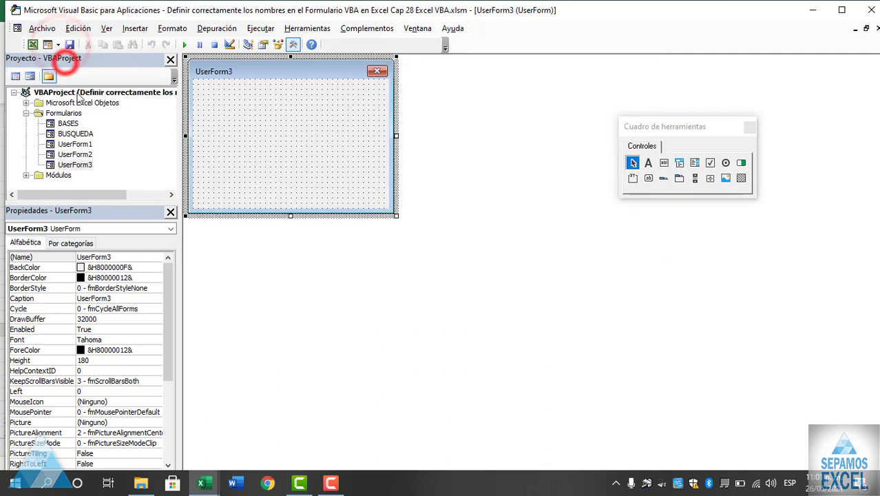
left_click(60, 45)
left_click(73, 59)
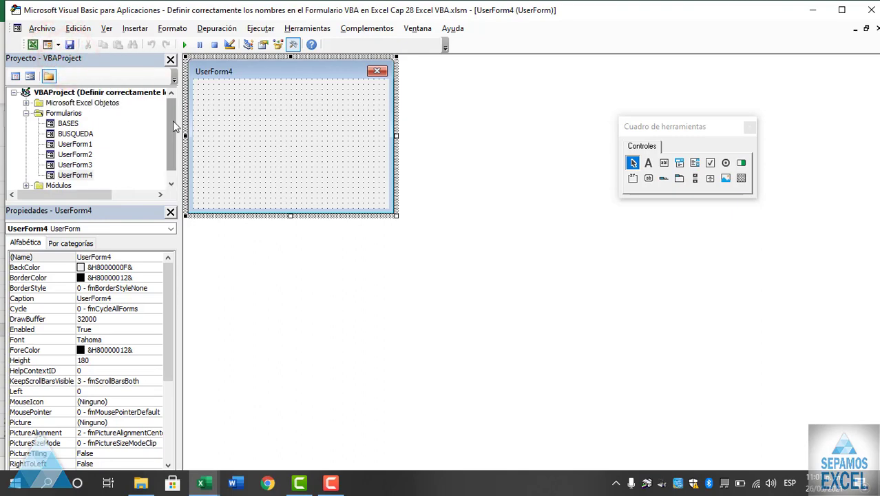
Step: Try renaming UserForm2 to UserForm1
left_click(90, 155)
left_click(128, 257)
key("BackSpace")
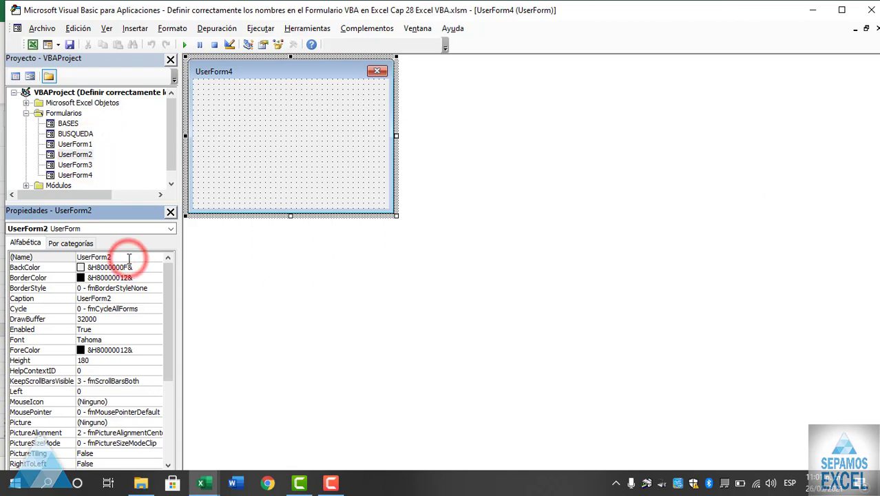
type("1")
key("Return")
key("Return")
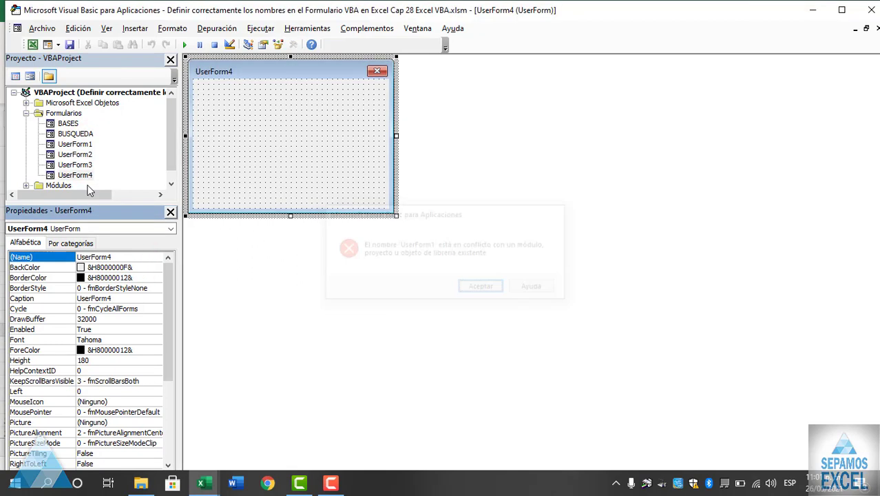
Step: Try renaming UserForm3 to UserForm2 and dismiss the name-conflict error
left_click(88, 166)
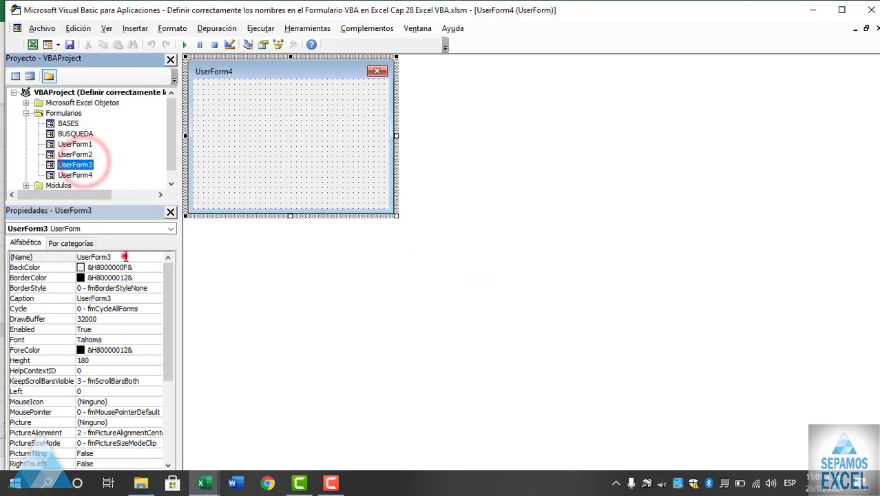
left_click(126, 256)
key("BackSpace")
type("2")
key("Return")
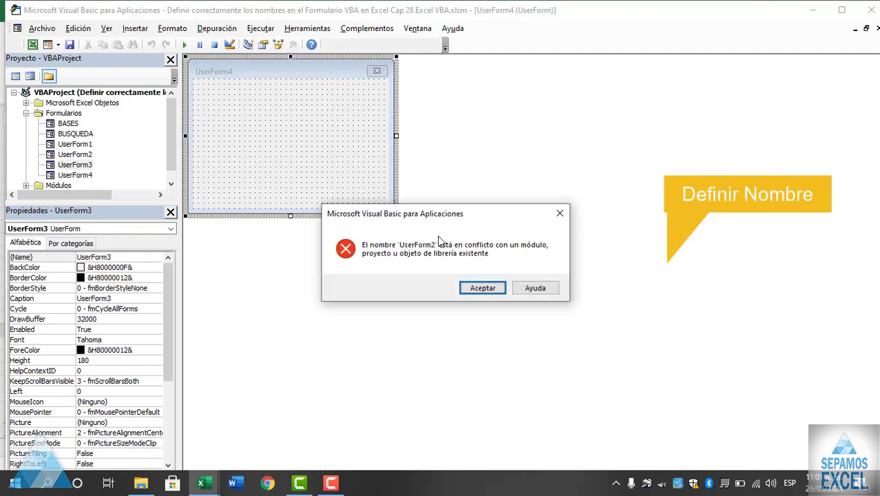
left_click_drag(493, 222, 409, 175)
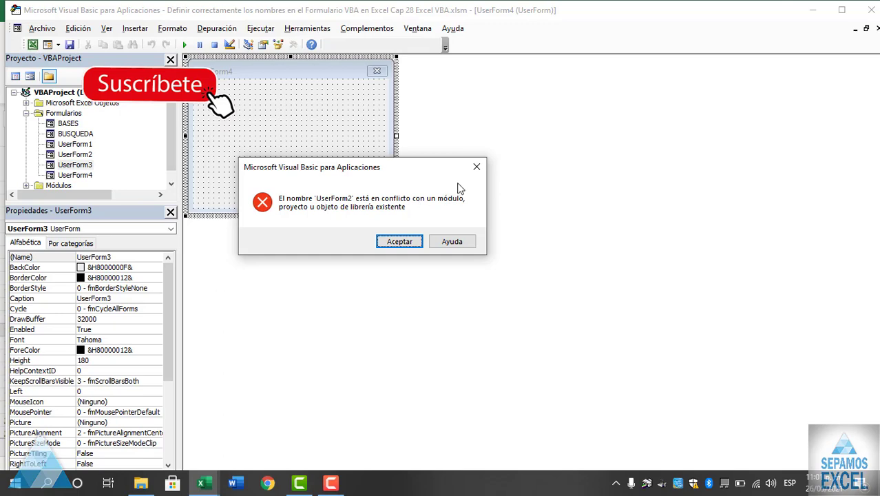
left_click(476, 167)
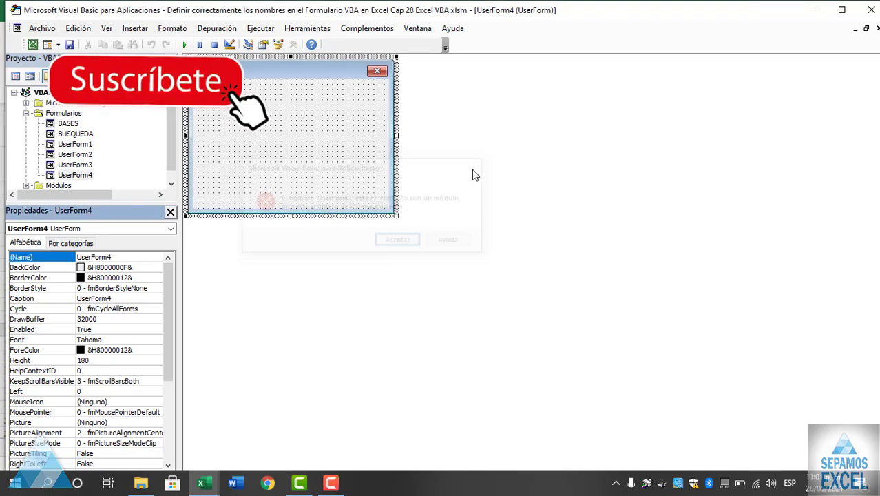
Step: Reopen UserForm1's design, retry naming the second combo box LISTA, and dismiss the 'Nombre ambiguo' error
double_click(73, 144)
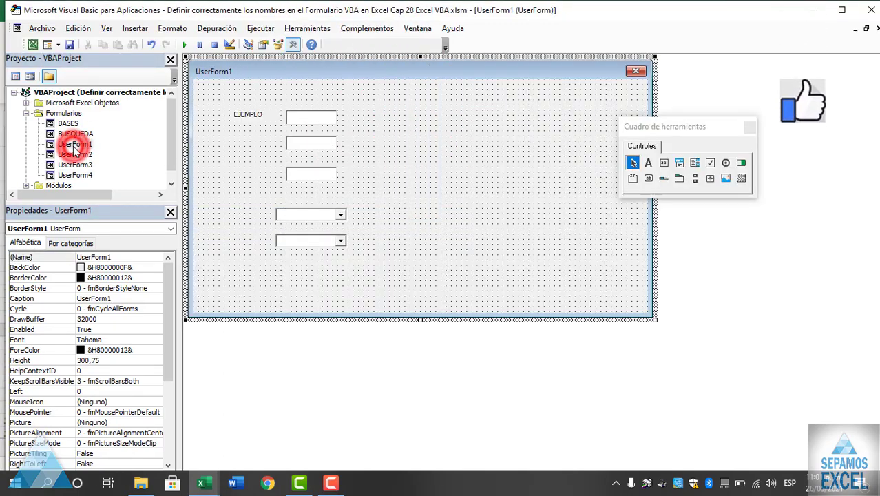
left_click(315, 213)
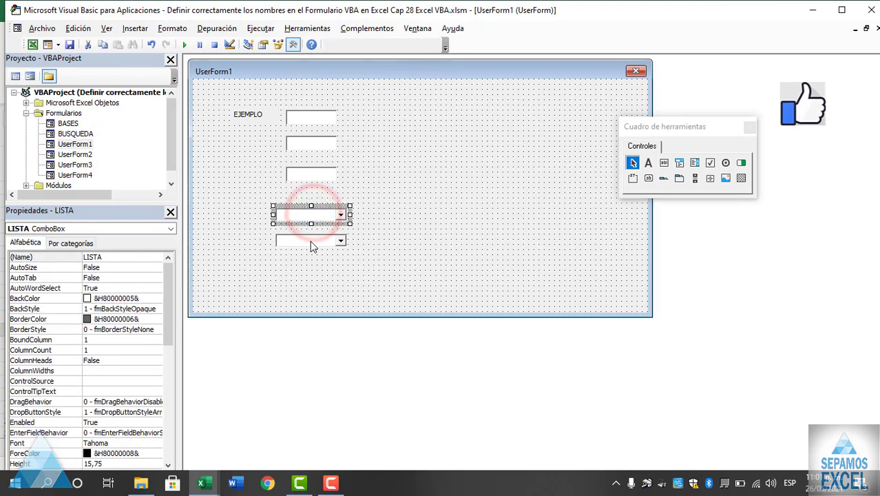
left_click(310, 241)
double_click(146, 257)
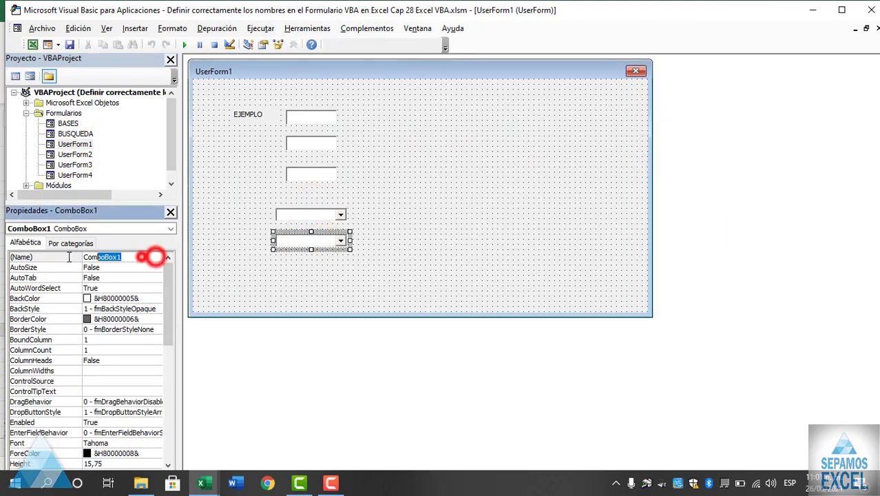
type("LISTA")
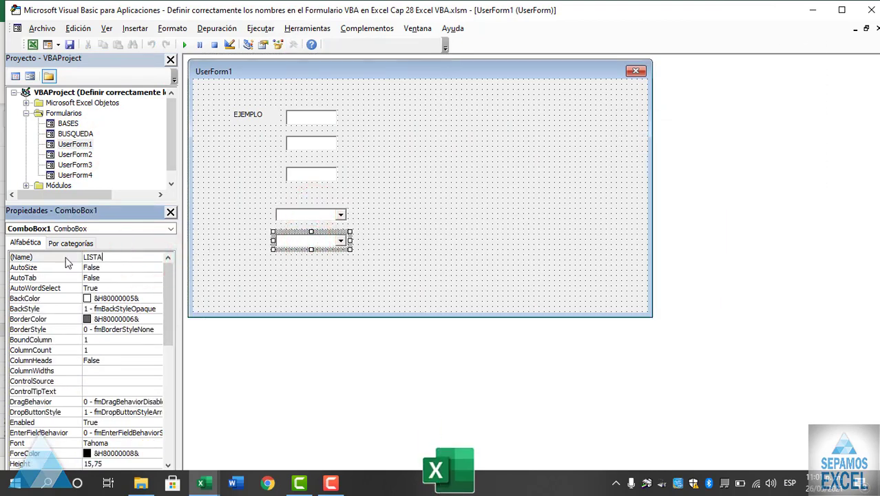
key("Return")
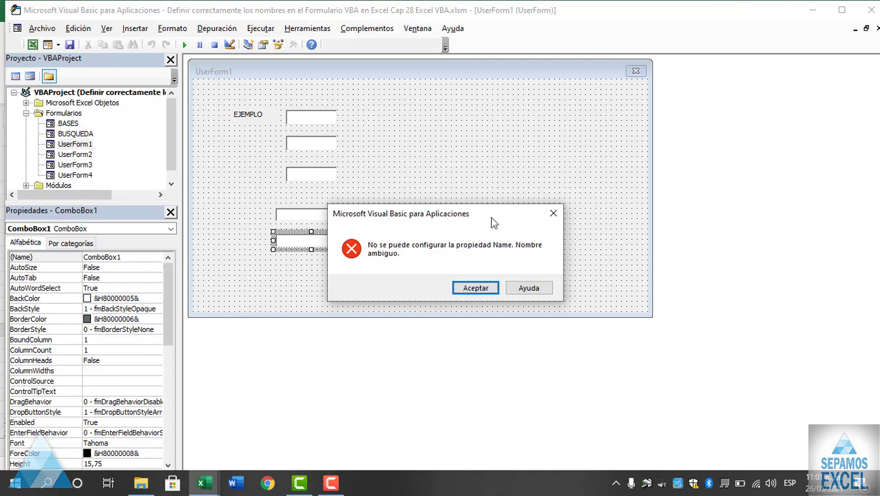
left_click_drag(493, 222, 441, 160)
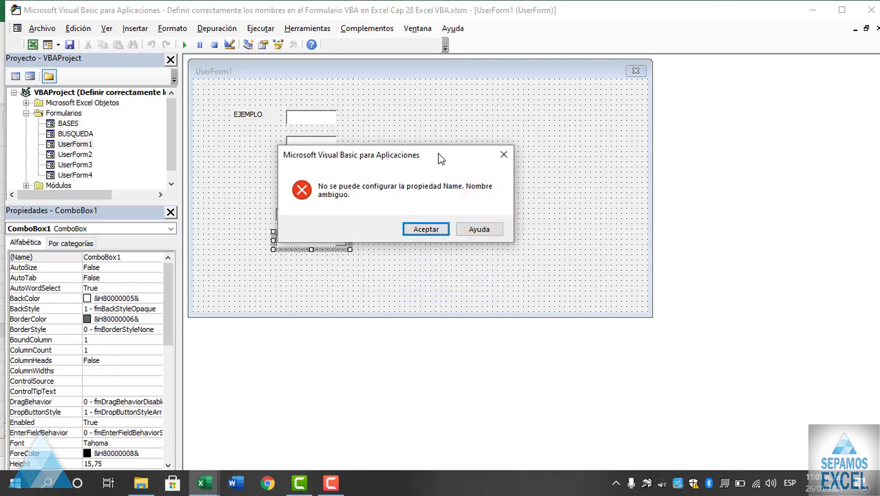
left_click(505, 156)
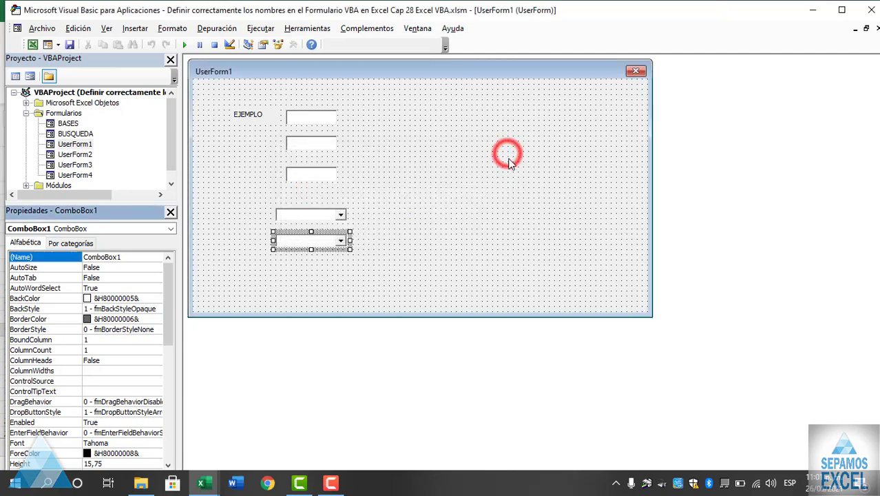
left_click(553, 275)
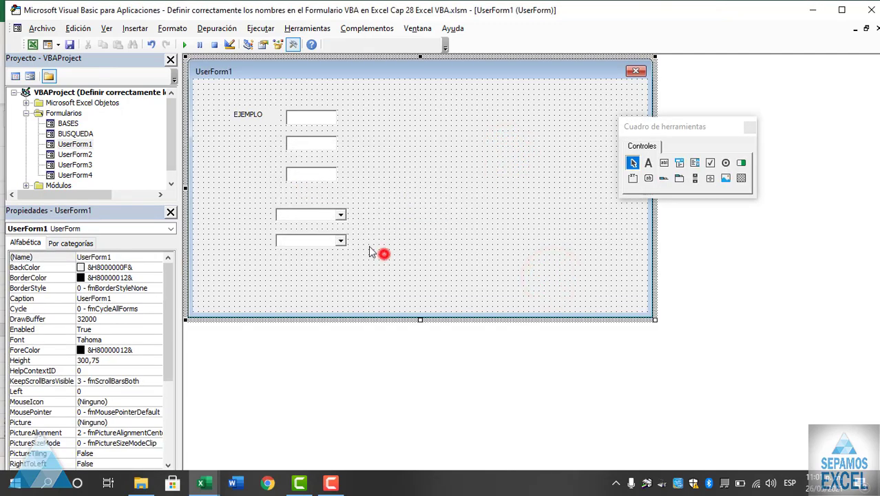
Step: Replace both combo boxes with a command button and a copy to its right
left_click_drag(387, 255, 289, 208)
key("Delete")
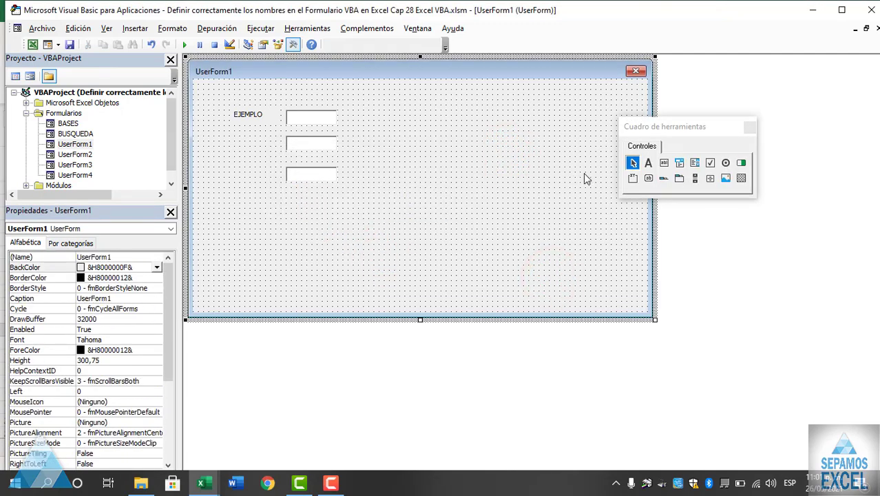
left_click(648, 179)
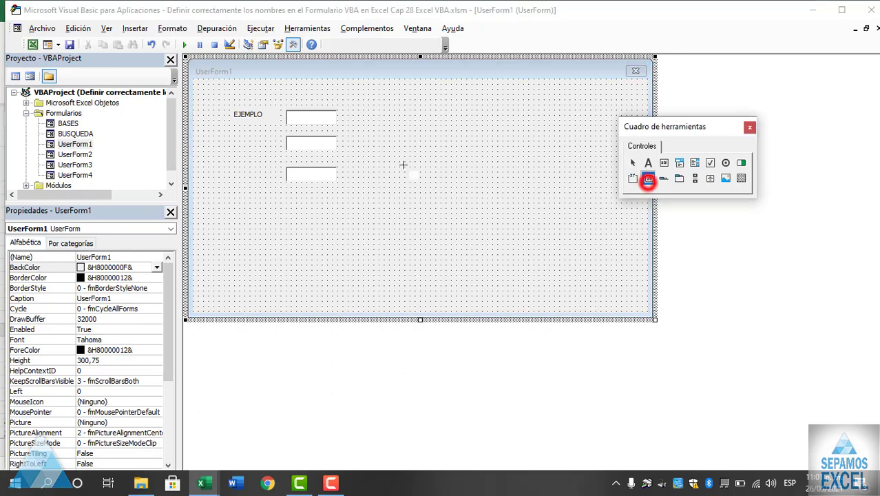
mouse_move(360, 139)
left_mouse_down()
mouse_move(423, 159)
mouse_move(390, 163)
mouse_move(438, 151)
left_mouse_up()
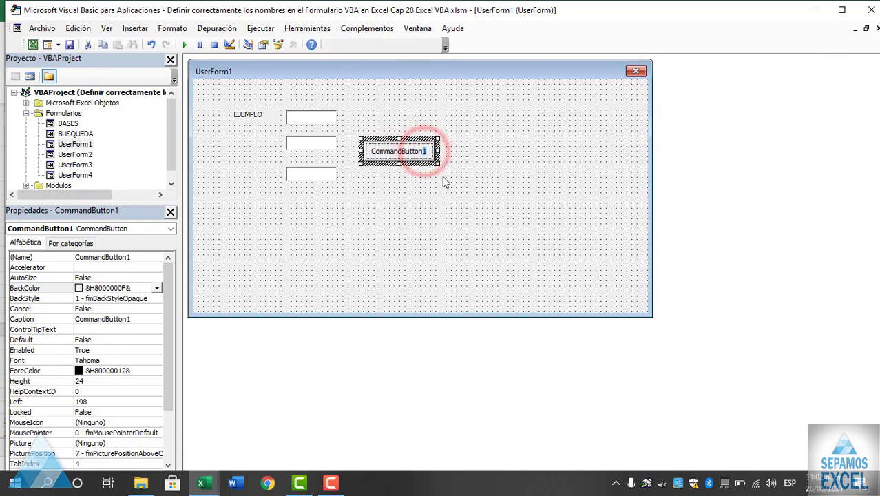
left_click(442, 177)
left_click(413, 155)
left_click_drag(413, 155, 497, 155)
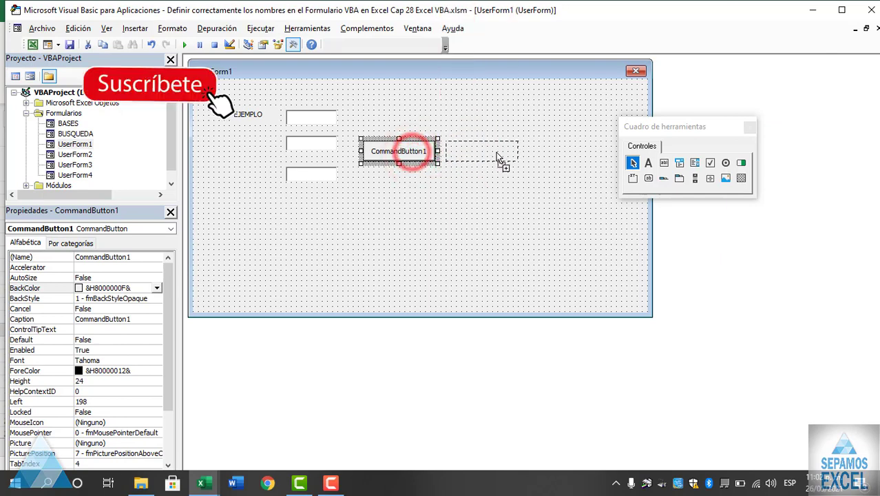
Step: Name the first command button BOTON
left_click(389, 153)
double_click(117, 256)
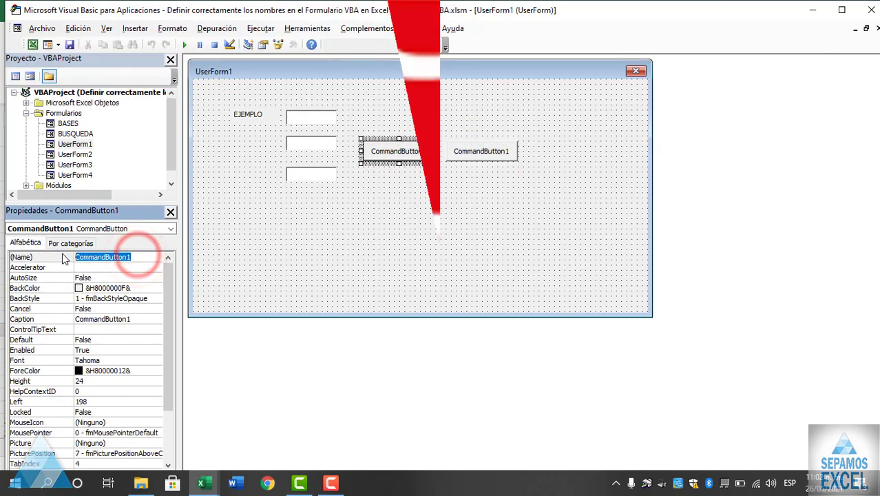
type("BOTON")
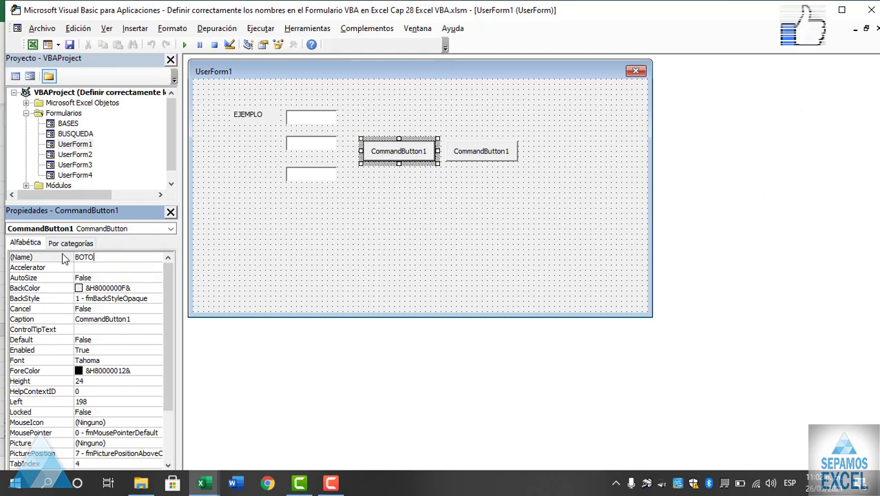
left_click(328, 251)
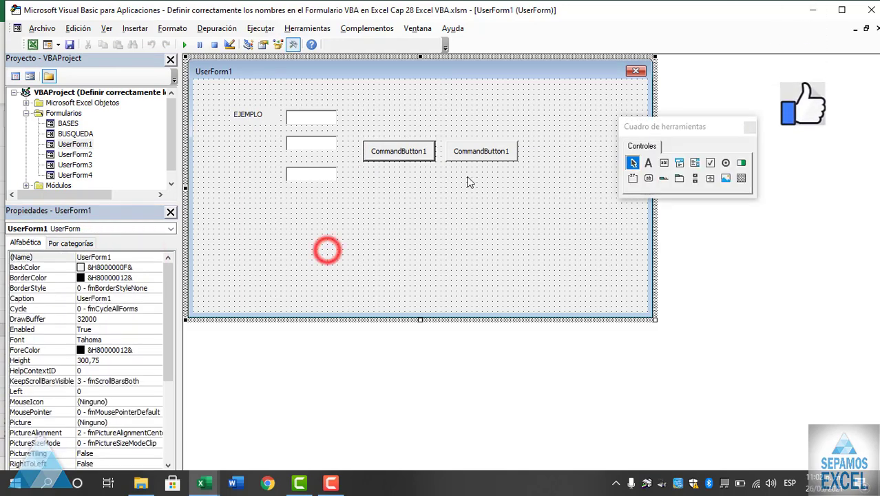
Step: Try naming the second button BOTON as well and dismiss the 'Nombre ambiguo' error
left_click(479, 151)
double_click(133, 257)
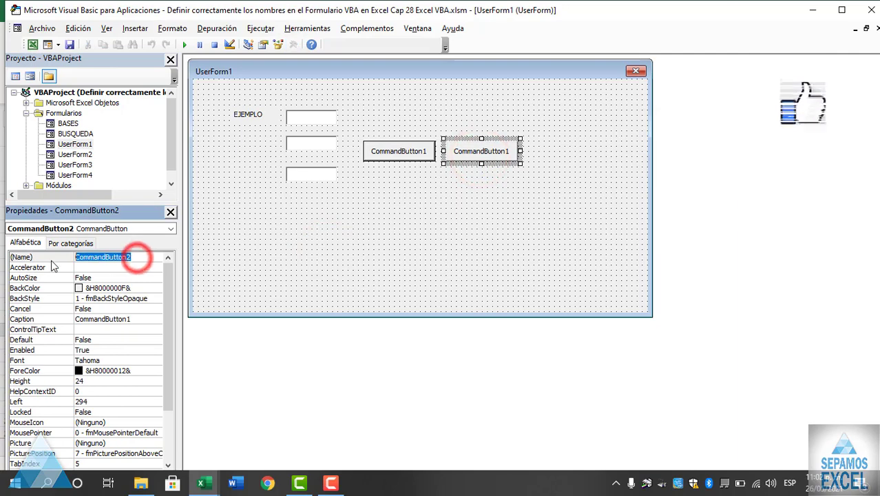
key("BackSpace")
type("BOTN")
key("BackSpace")
type("O")
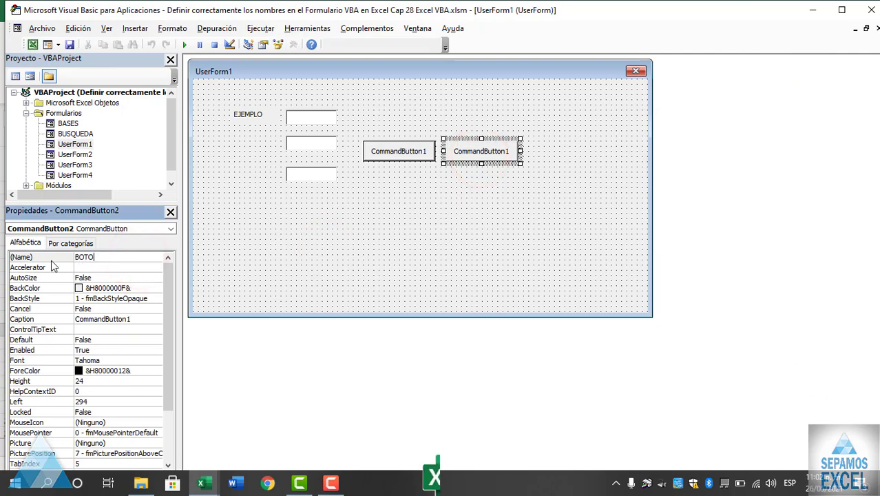
type("N")
key("Return")
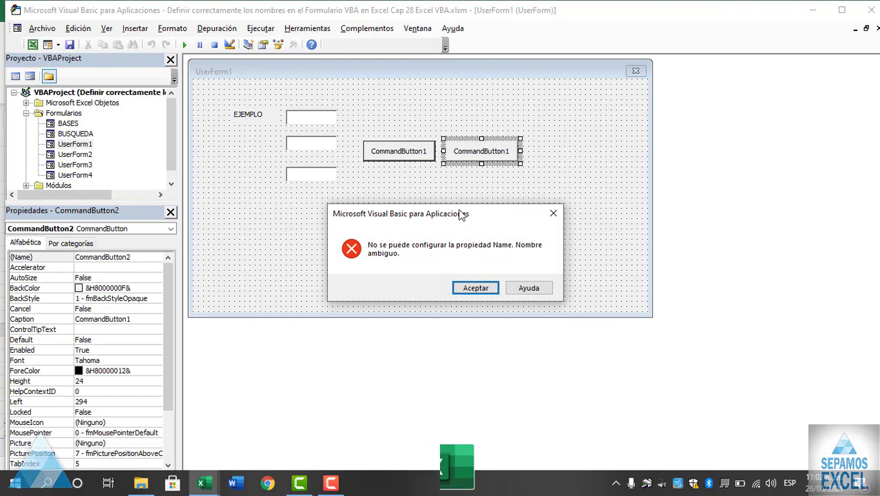
mouse_move(459, 218)
left_mouse_down()
mouse_move(415, 209)
mouse_move(428, 190)
left_mouse_up()
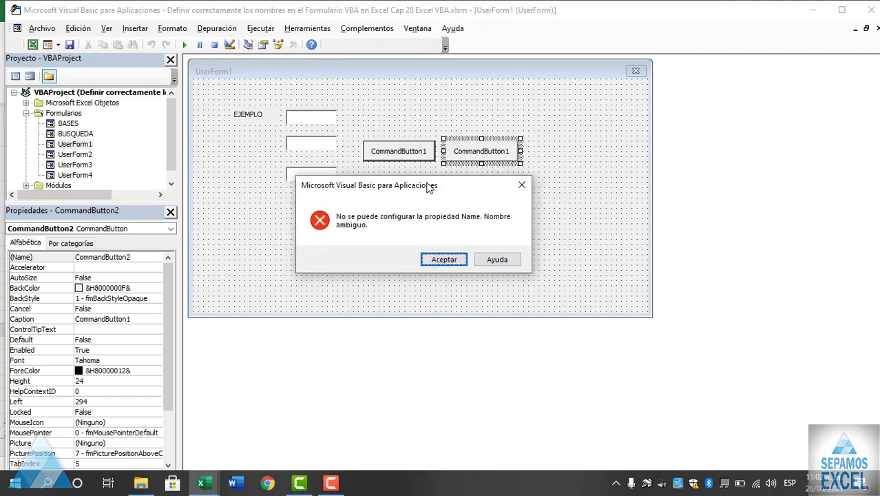
left_click(522, 186)
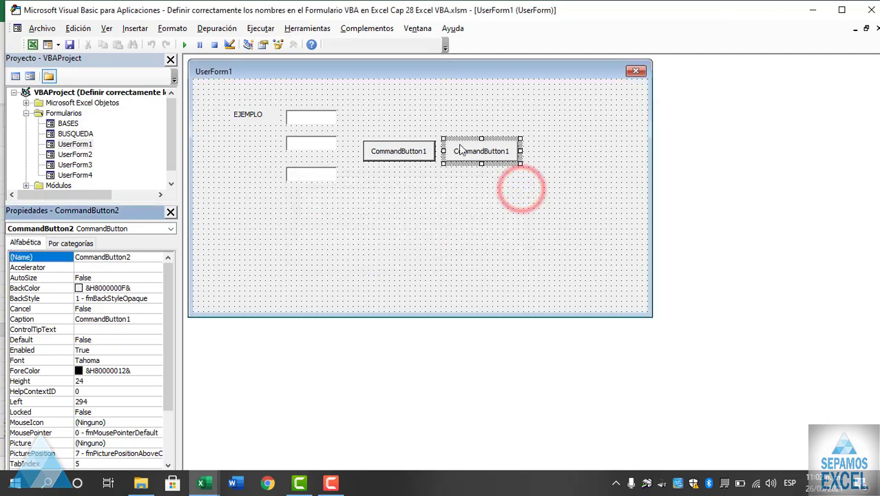
Step: Rename the second command button BOTON1
left_click(405, 153)
left_click(476, 150)
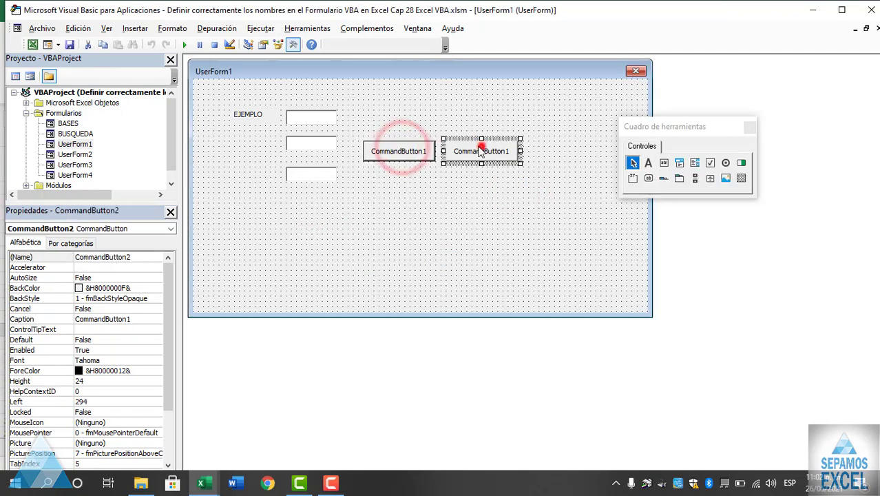
left_click(136, 257)
type("BOTON1")
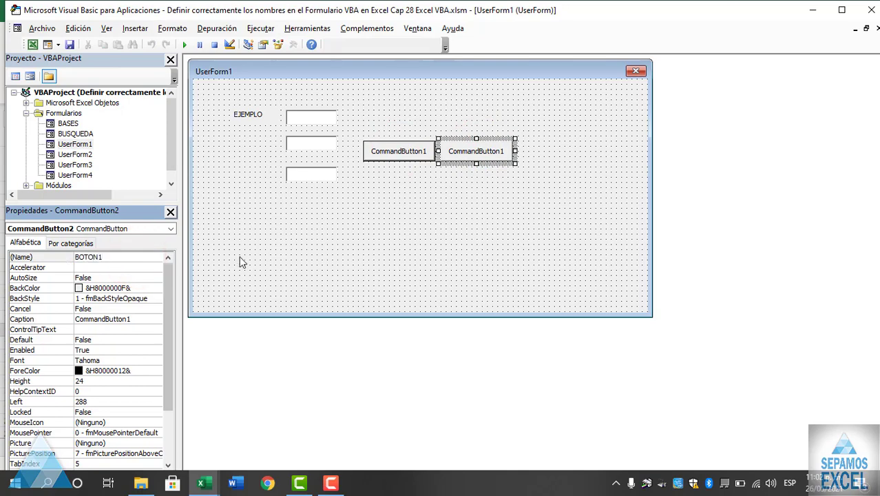
left_click(328, 238)
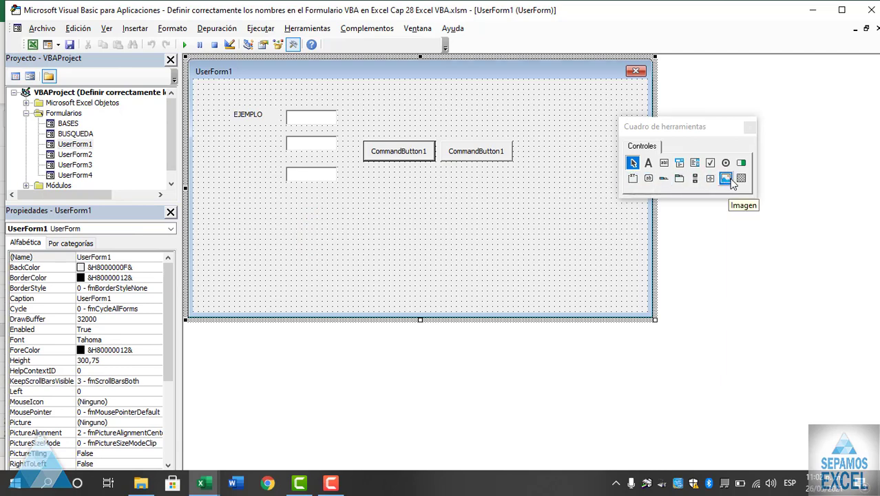
Step: Draw and delete a trial option button and tab strip, then shrink UserForm1 to height 181,5
left_click(662, 159)
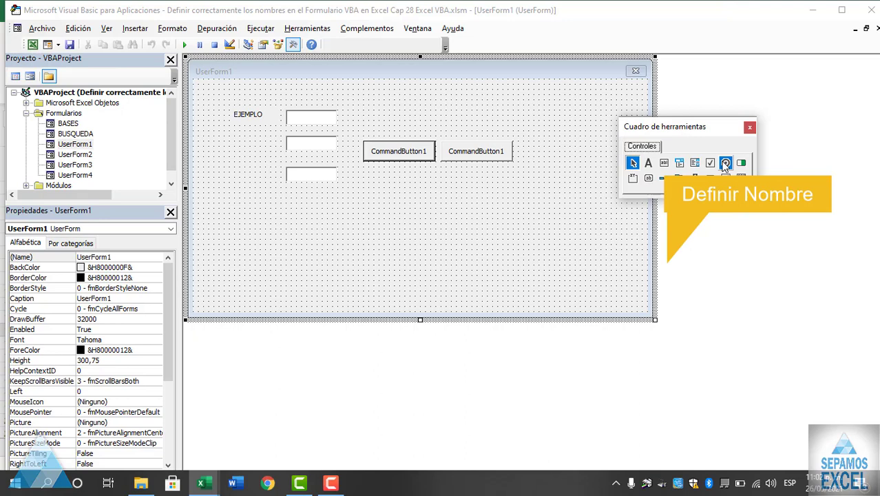
left_click(726, 163)
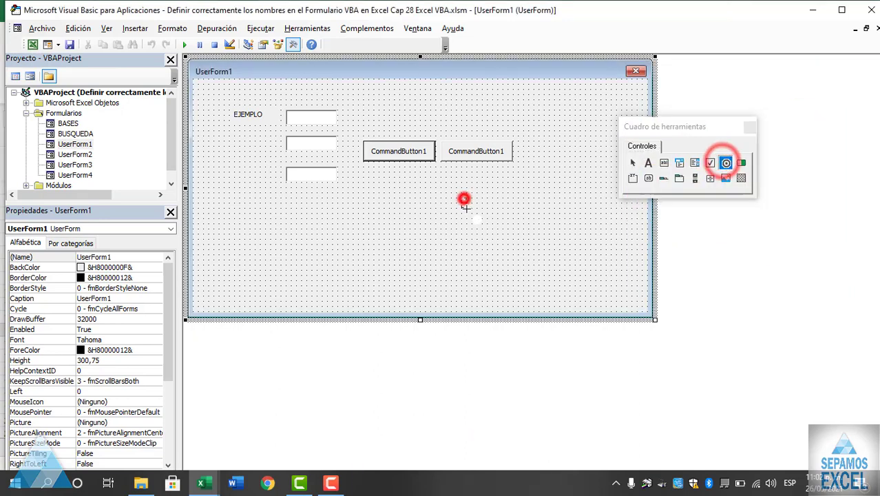
left_click_drag(458, 195, 546, 214)
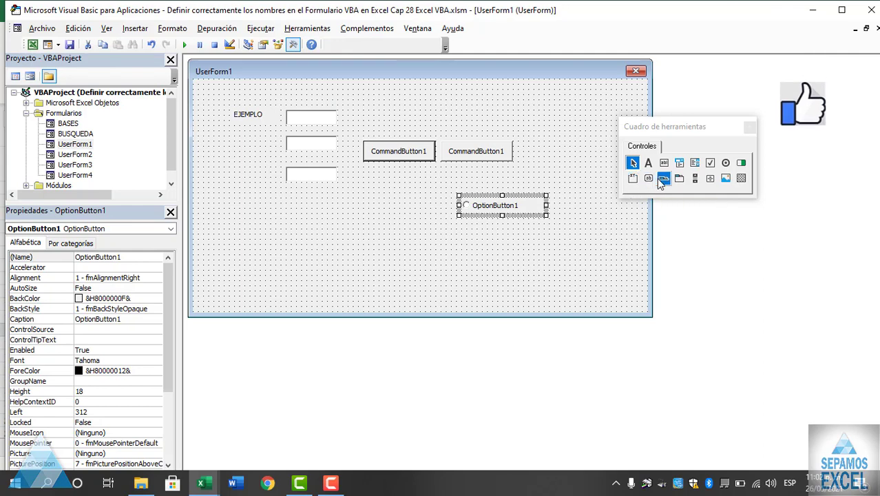
left_click(663, 178)
left_click_drag(320, 252, 422, 271)
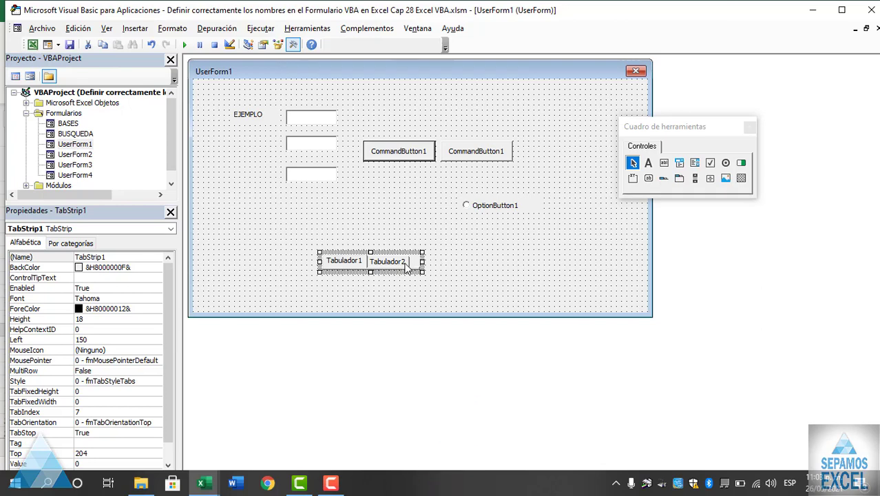
key("Delete")
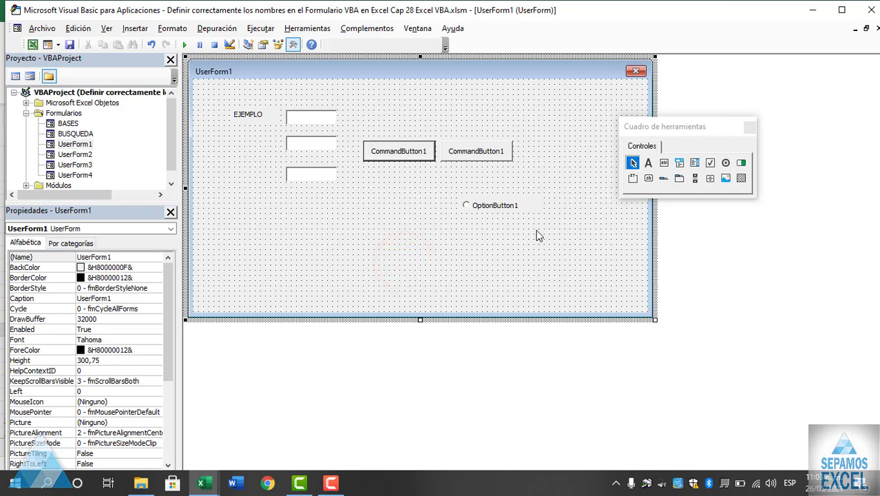
left_click(530, 213)
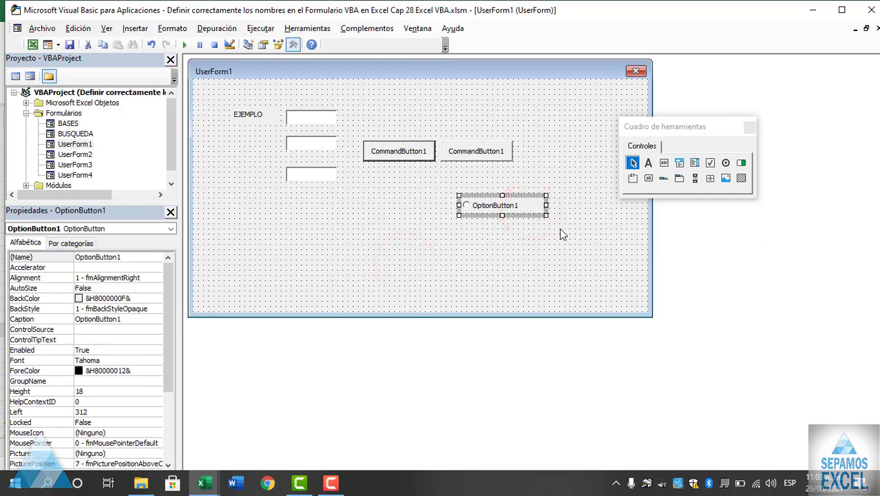
key("Delete")
left_click_drag(655, 320, 566, 218)
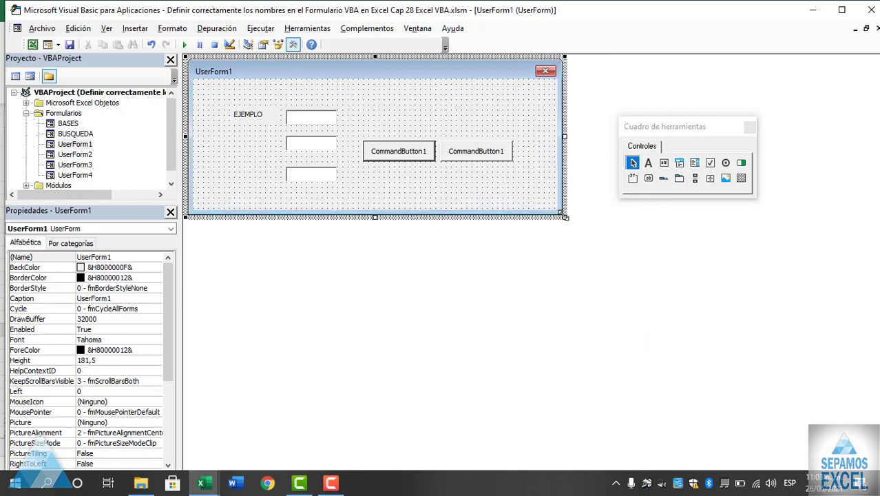
Step: Remove UserForm2 from the project without exporting it
left_click(76, 154)
right_click(76, 154)
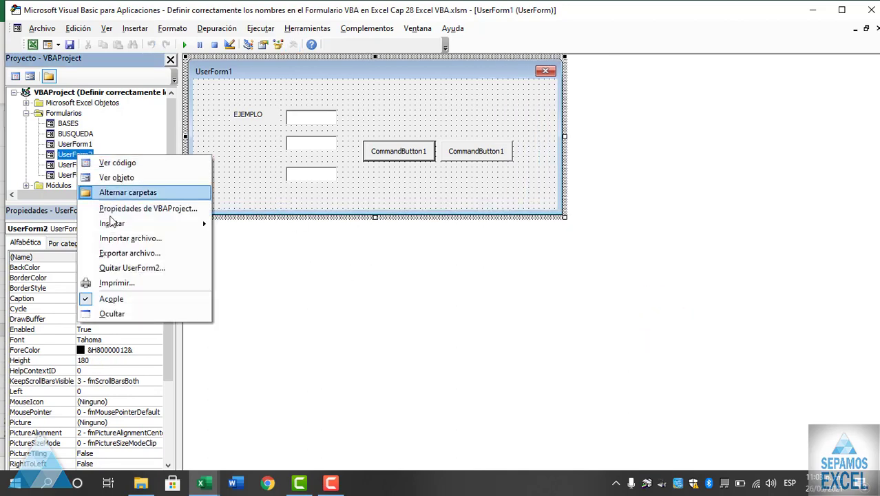
left_click(120, 264)
left_click(422, 288)
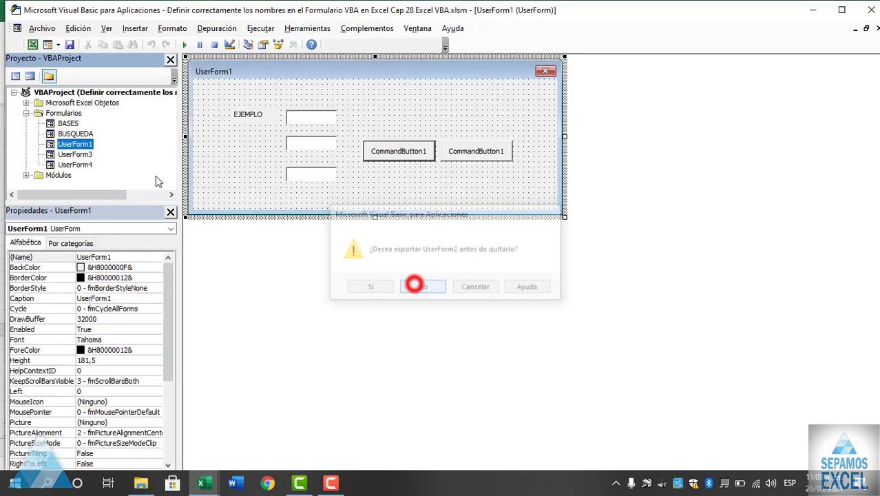
Step: Remove UserForm3 without exporting it, after backing out of its export window
right_click(75, 154)
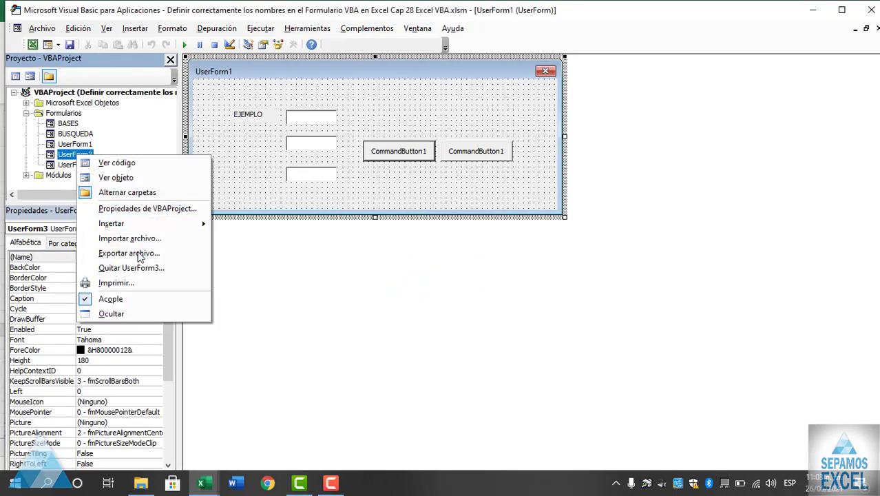
left_click(140, 264)
left_click(403, 197)
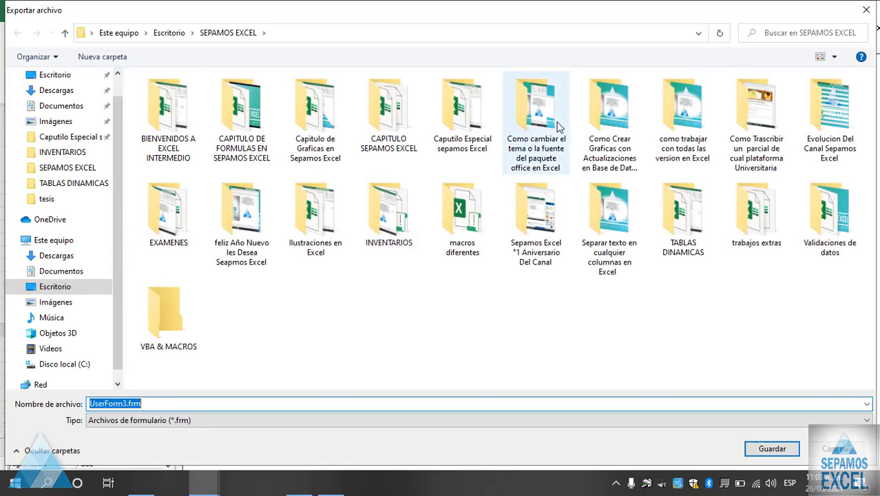
key("Escape")
right_click(74, 158)
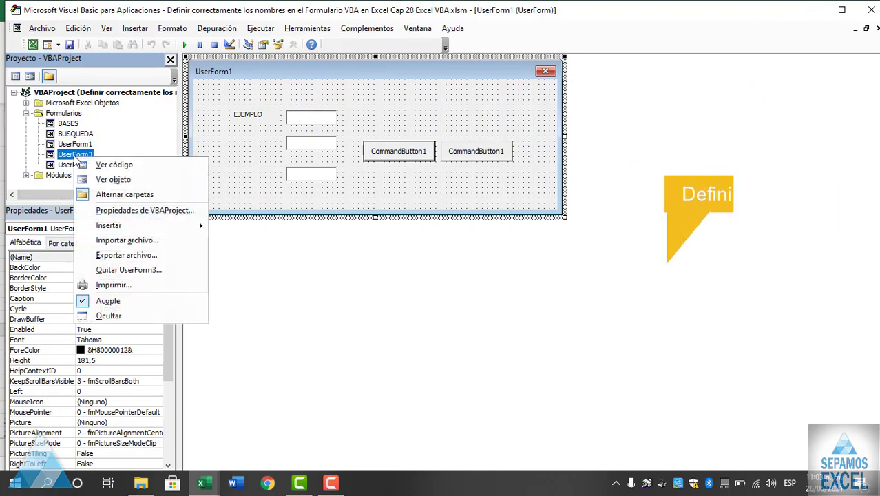
left_click(135, 271)
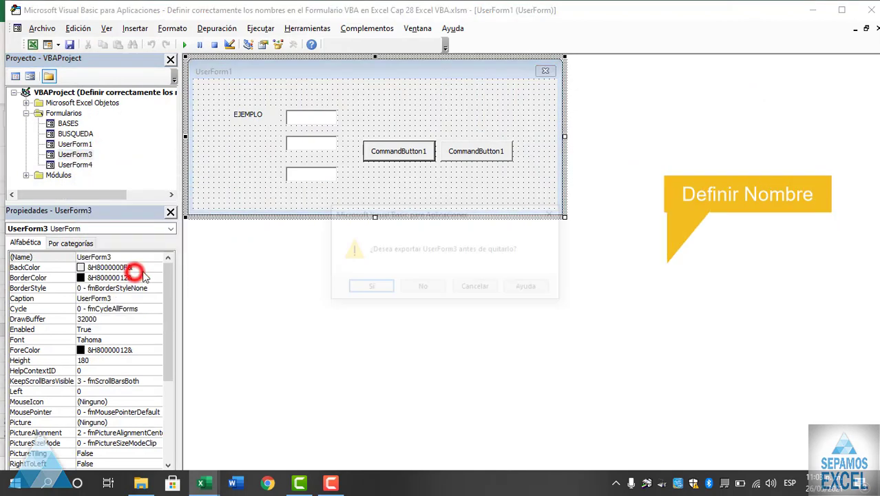
left_click(423, 286)
Step: Remove UserForm4 without exporting it
right_click(76, 156)
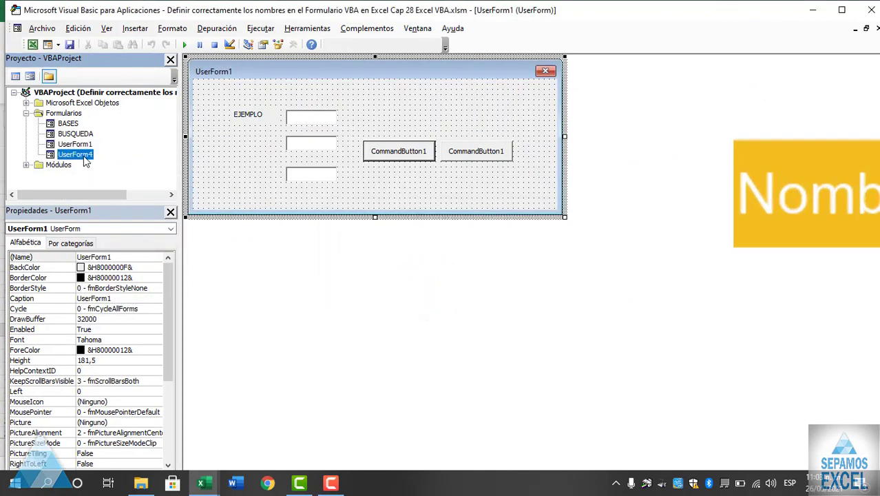
left_click(153, 270)
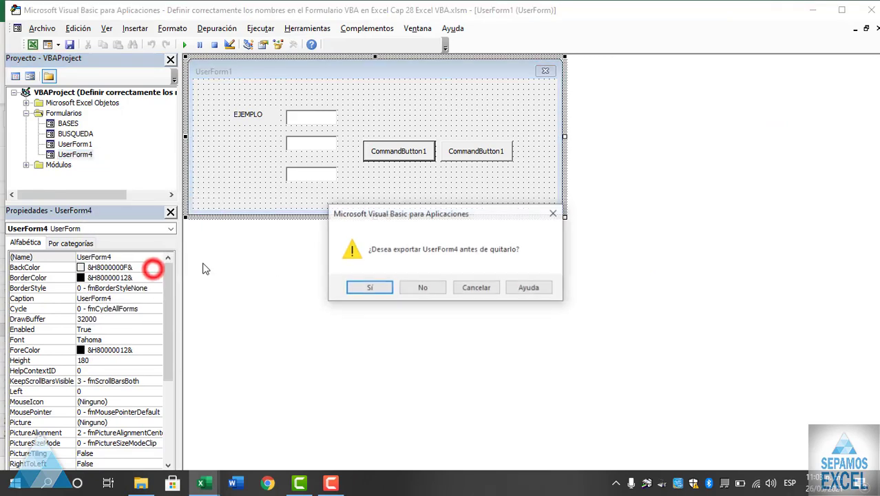
left_click(423, 287)
left_click(68, 123)
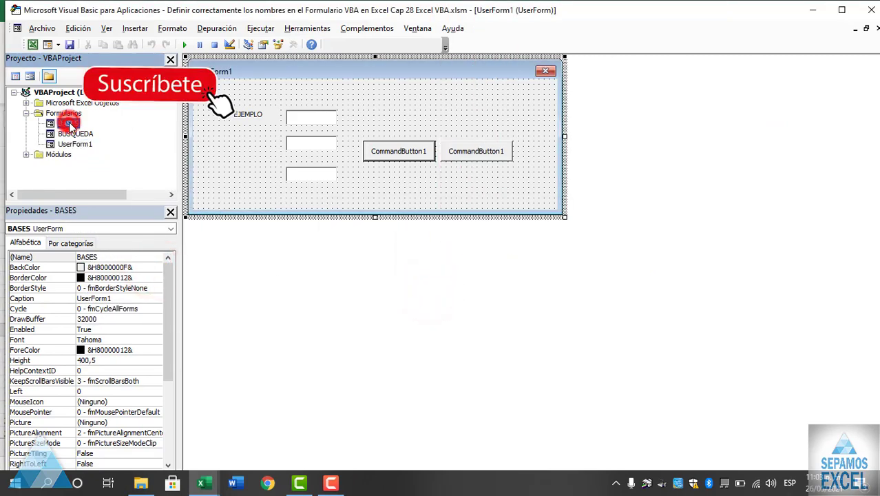
Step: Open the BASES form design and its BUSQUEDA change handler code
double_click(69, 124)
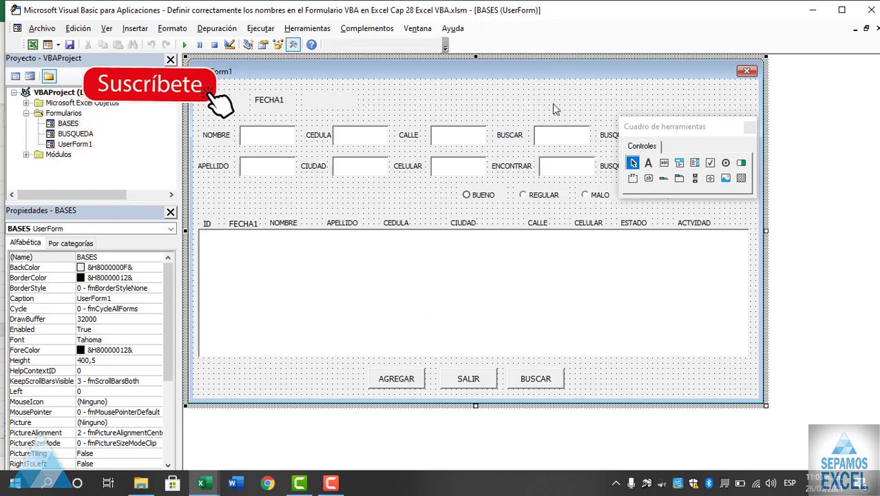
left_click_drag(666, 125, 728, 68)
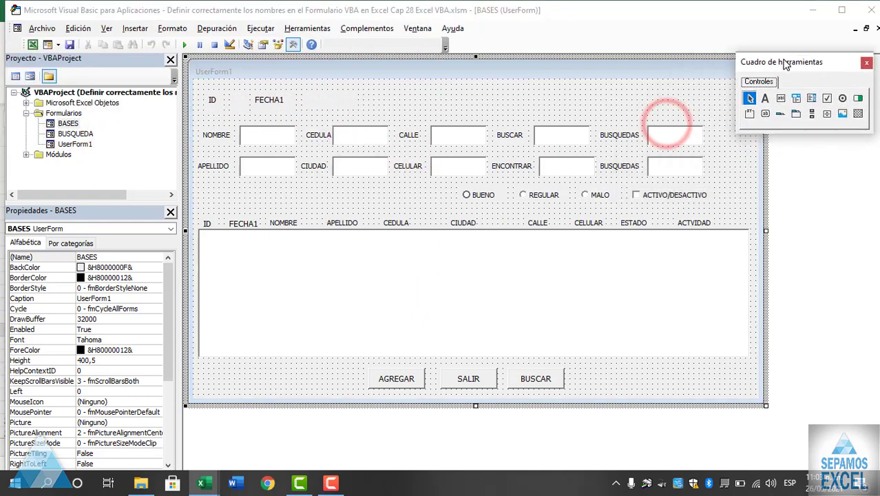
double_click(567, 136)
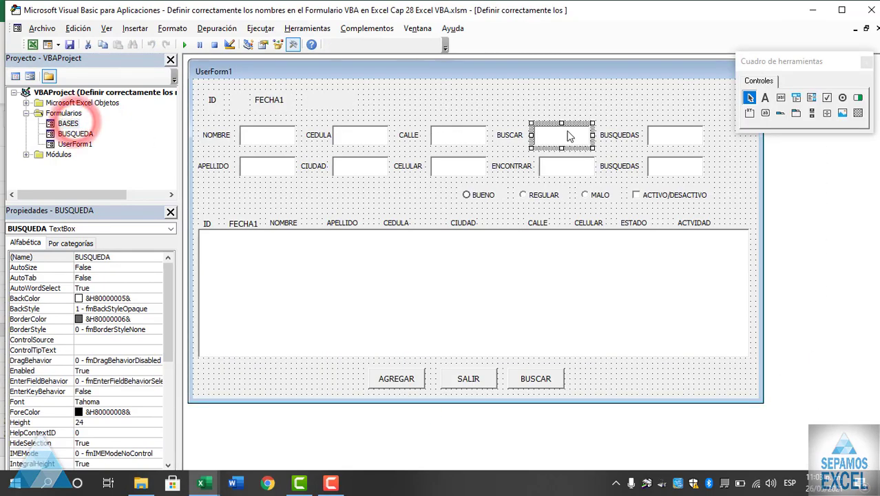
Step: Test-run the form searching JO in BUSCAR, trim it to J, then close the form
key("F5")
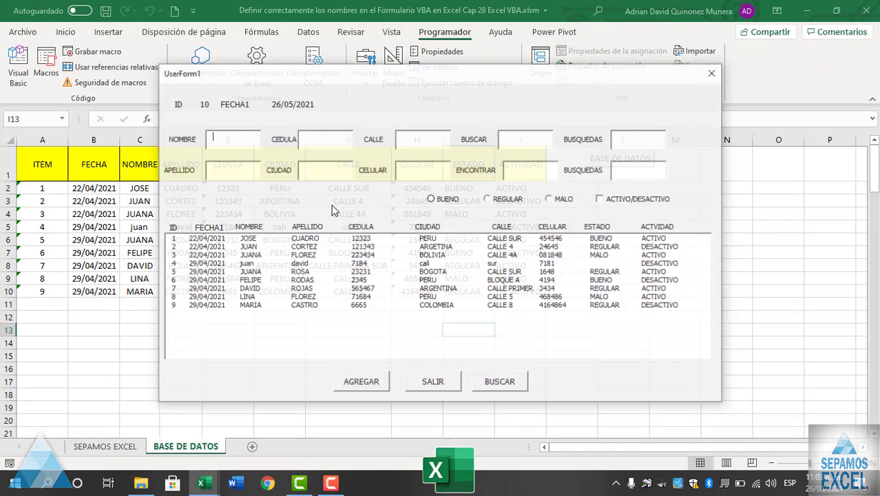
left_click(540, 138)
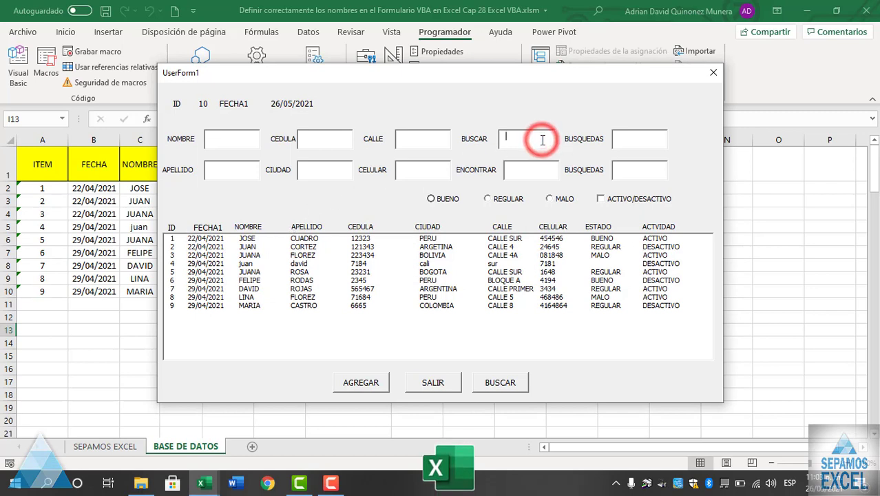
type("JO")
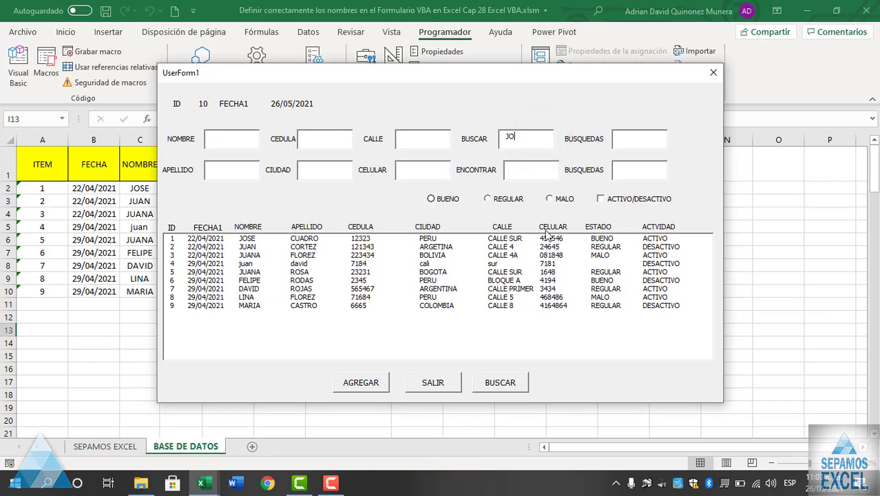
left_click(510, 383)
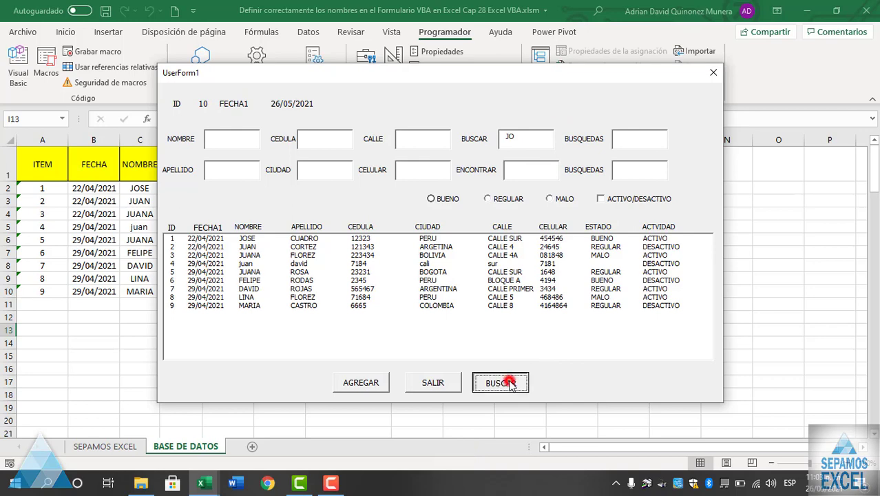
left_click(529, 144)
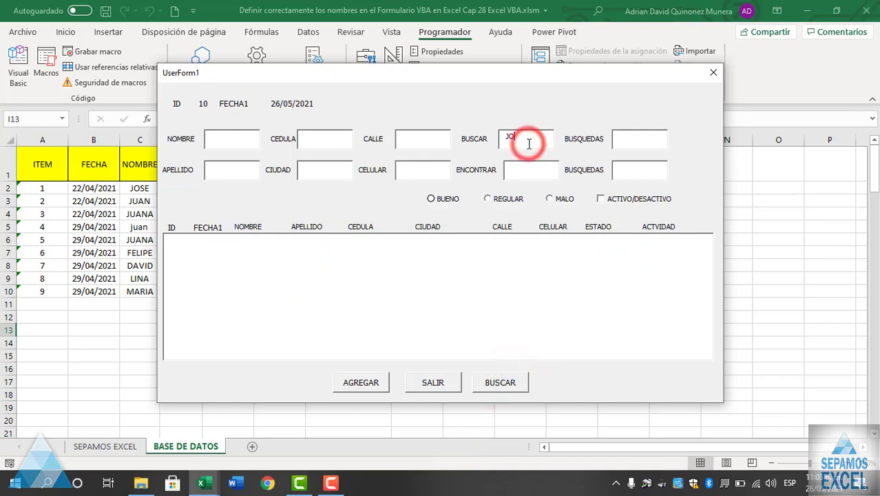
key("BackSpace")
key("Tab")
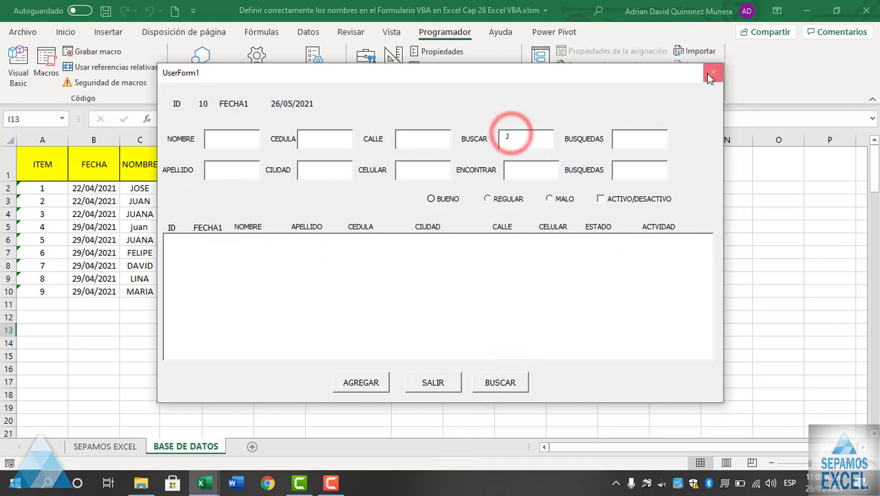
left_click(713, 72)
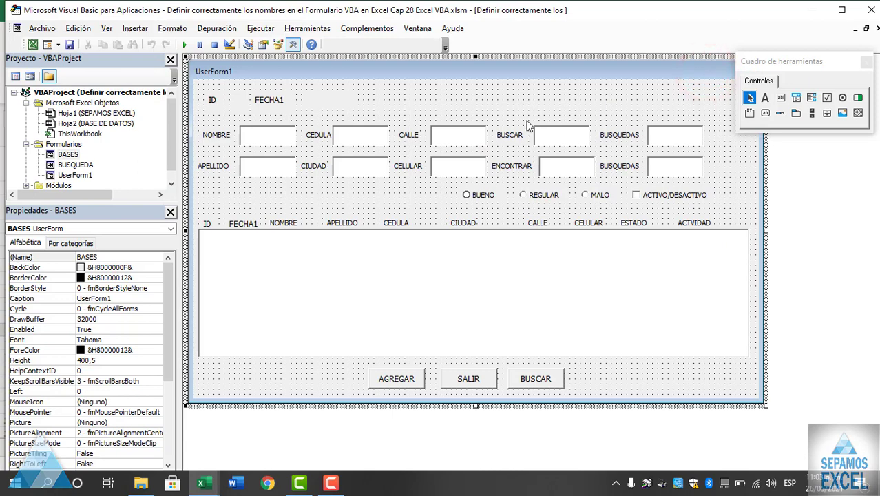
Step: Run the form, type J in the BUSCAR box, and debug the resulting type mismatch
double_click(550, 134)
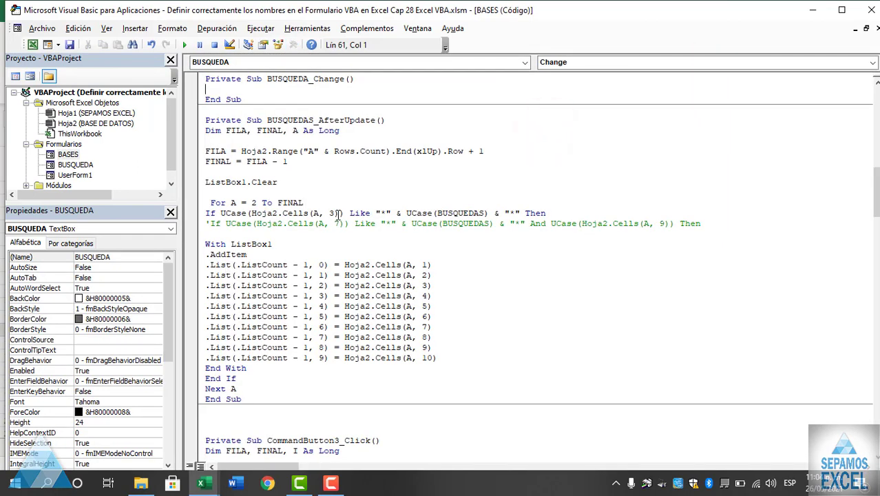
key("F5")
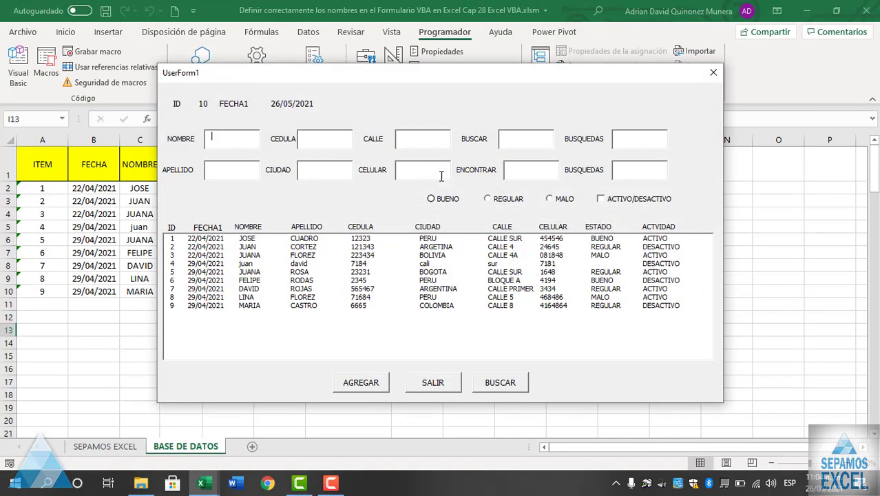
left_click(537, 141)
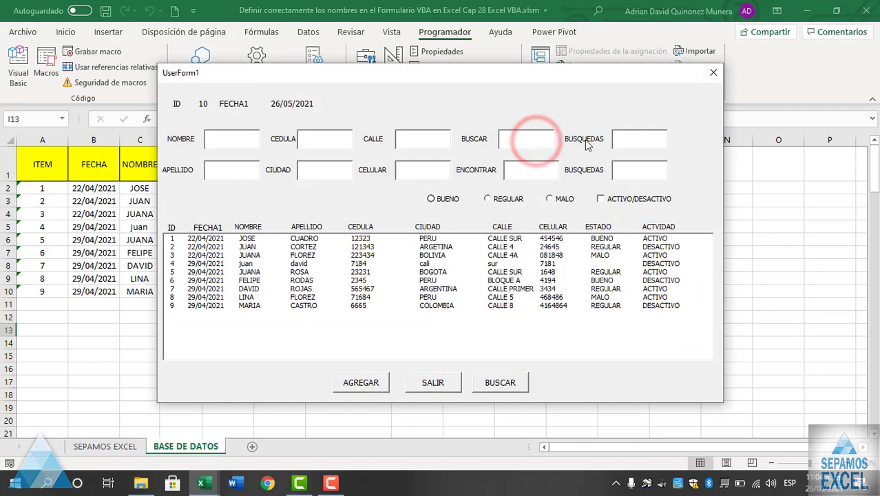
type("J")
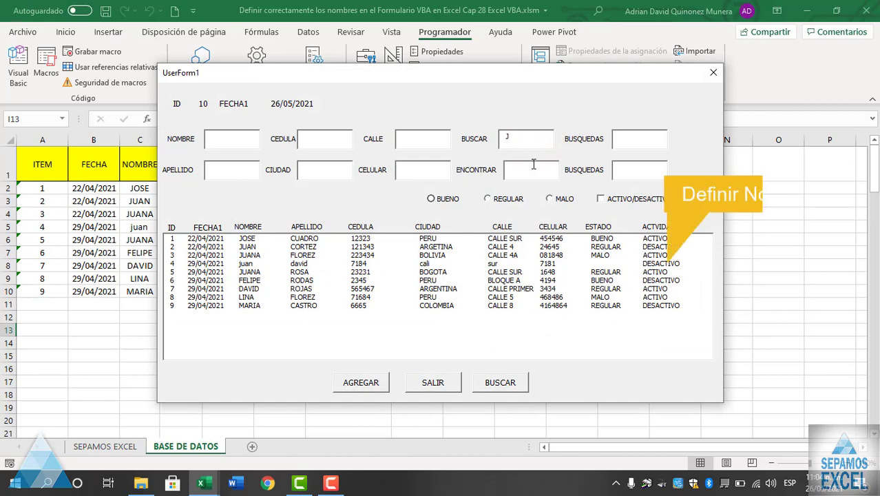
type("J")
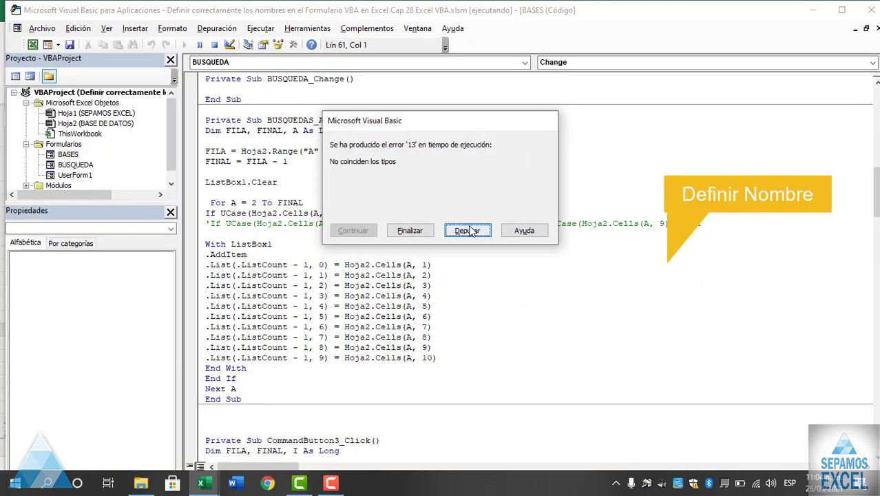
left_click(467, 231)
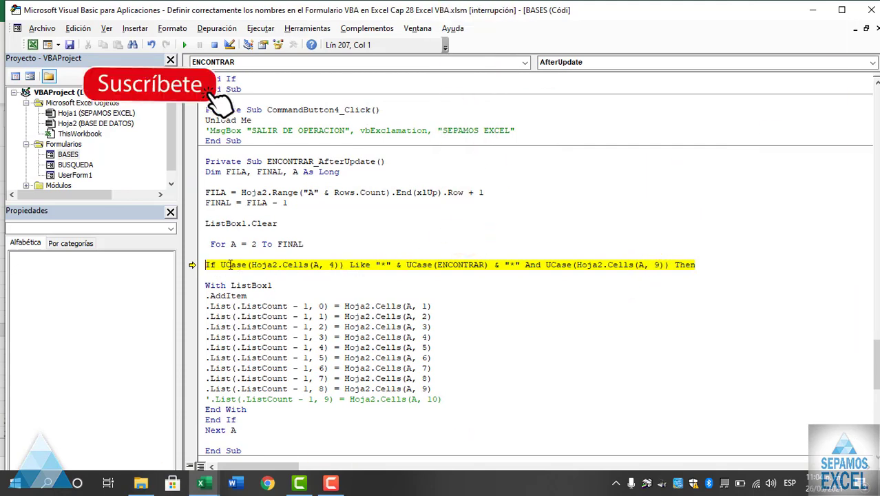
Step: Copy the If condition line from the BUSQUEDAS procedure
scroll(441, 256, "up", 1)
scroll(431, 256, "up", 5)
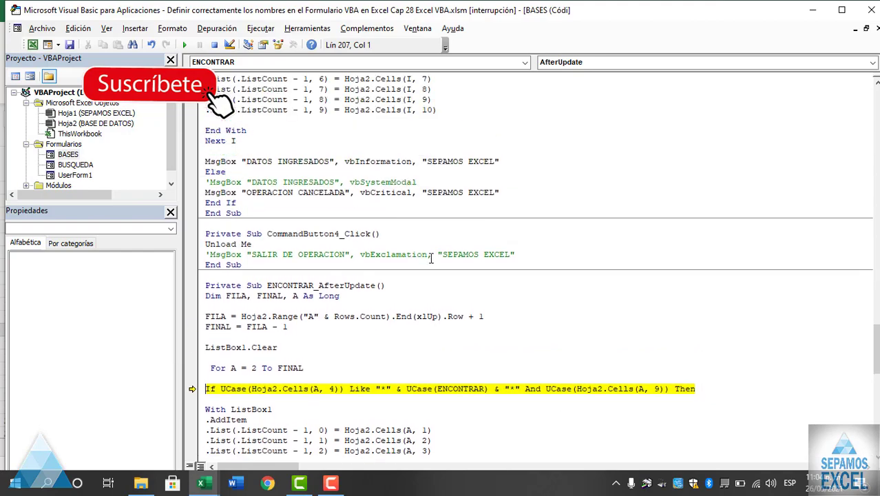
scroll(429, 259, "up", 1)
scroll(413, 263, "down", 9)
scroll(395, 269, "down", 7)
scroll(394, 269, "down", 5)
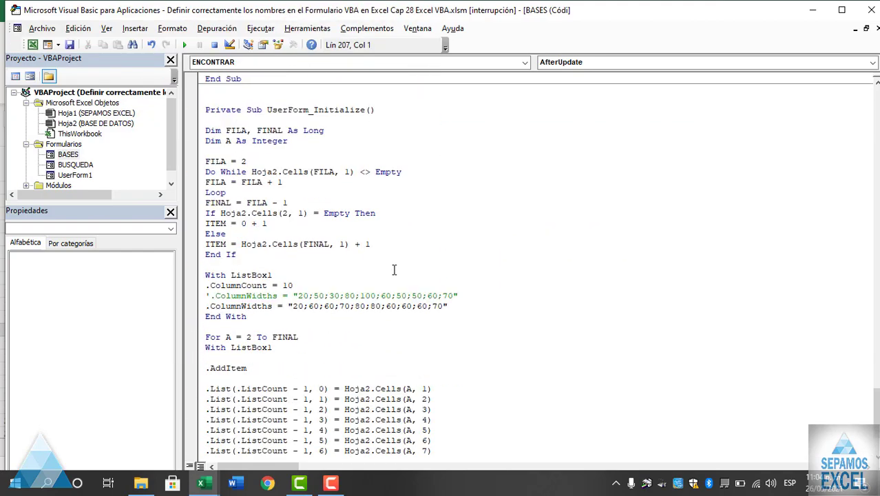
scroll(394, 269, "up", 4)
scroll(393, 268, "up", 7)
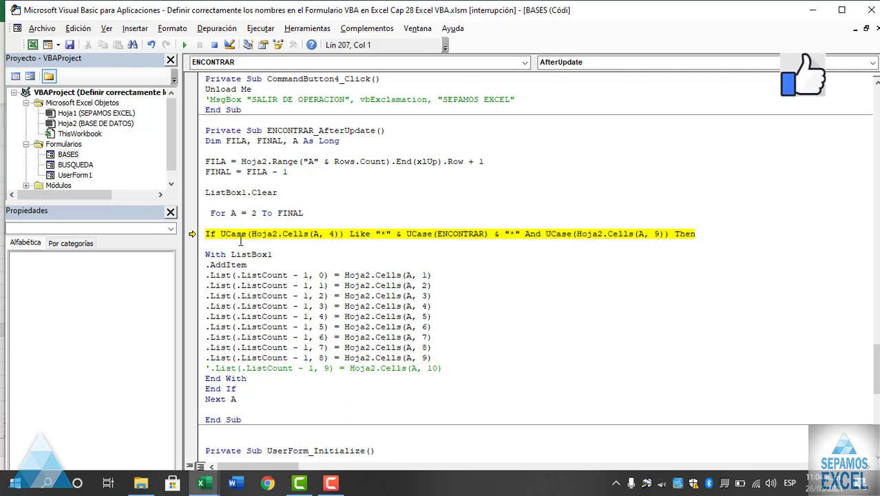
scroll(324, 235, "up", 7)
scroll(320, 235, "up", 2)
scroll(321, 235, "up", 7)
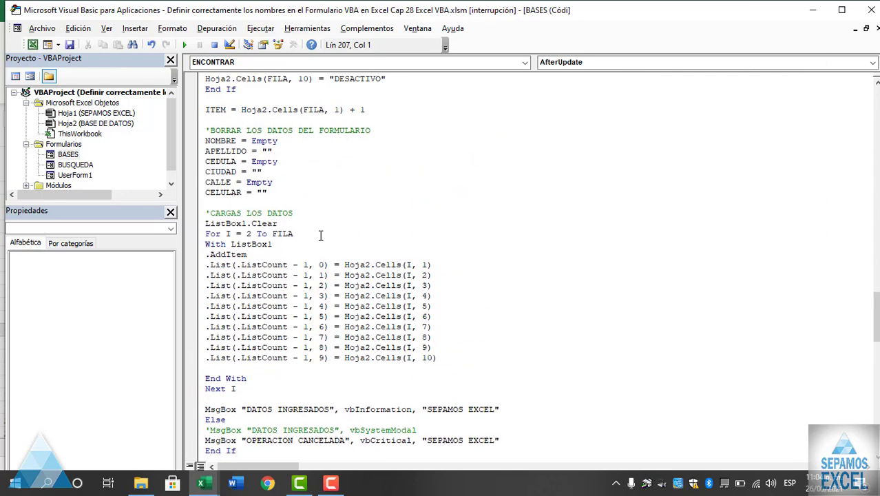
scroll(320, 235, "up", 4)
scroll(320, 234, "up", 7)
scroll(320, 234, "up", 10)
scroll(320, 235, "up", 4)
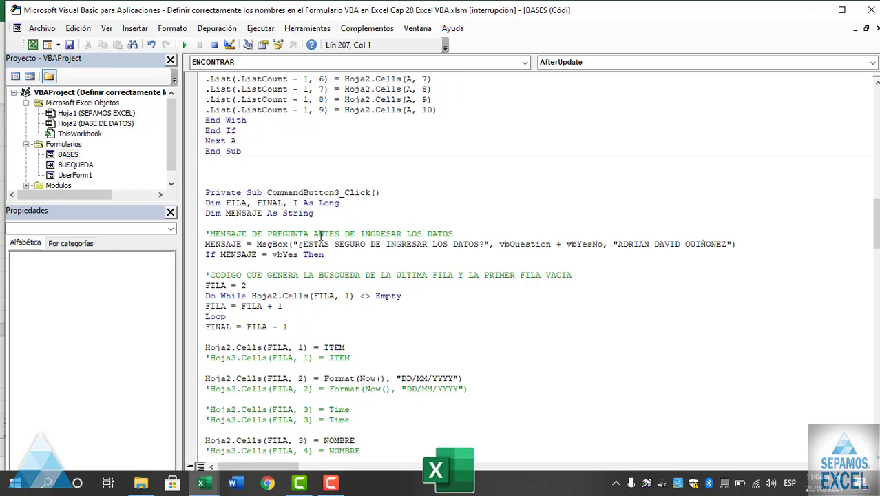
scroll(320, 235, "up", 9)
left_click_drag(545, 244, 207, 251)
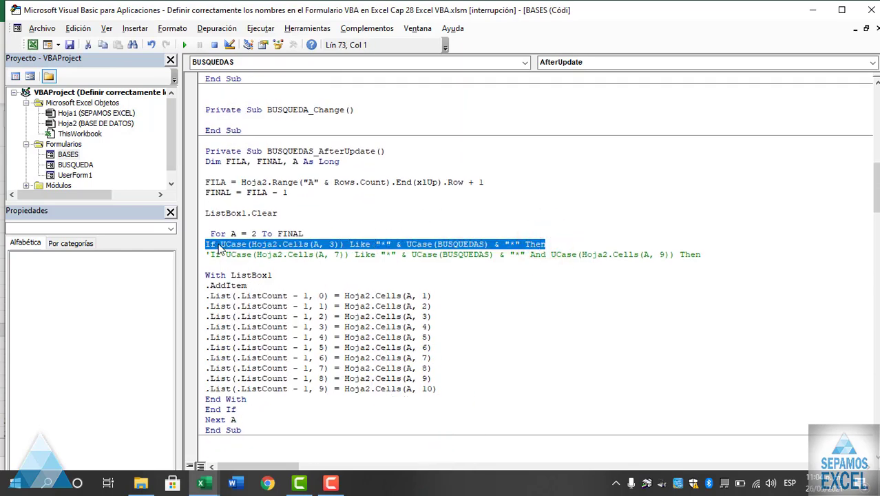
right_click(219, 249)
left_click(242, 264)
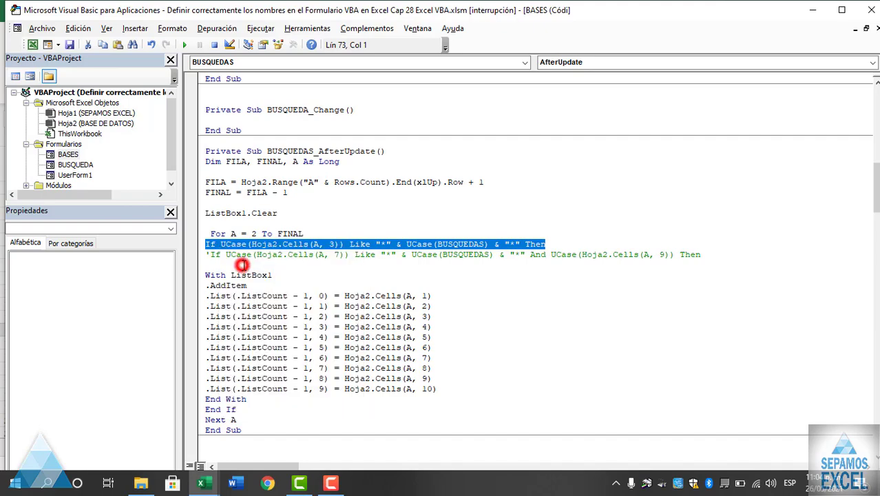
Step: Paste the BUSQUEDAS If line below the For A = 2 To FINAL line in ENCONTRAR_AfterUpdate
scroll(330, 250, "down", 5)
scroll(329, 250, "down", 6)
scroll(329, 249, "down", 3)
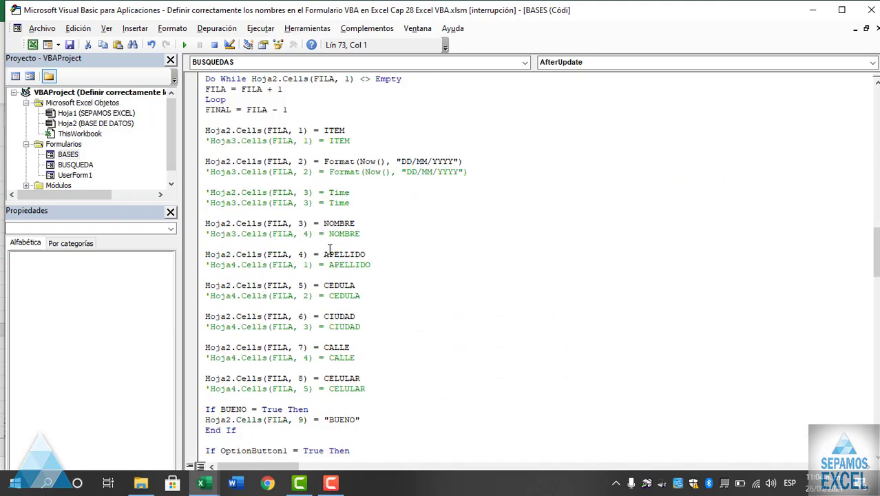
scroll(330, 249, "down", 7)
scroll(329, 249, "down", 10)
scroll(329, 250, "down", 11)
scroll(327, 245, "down", 3)
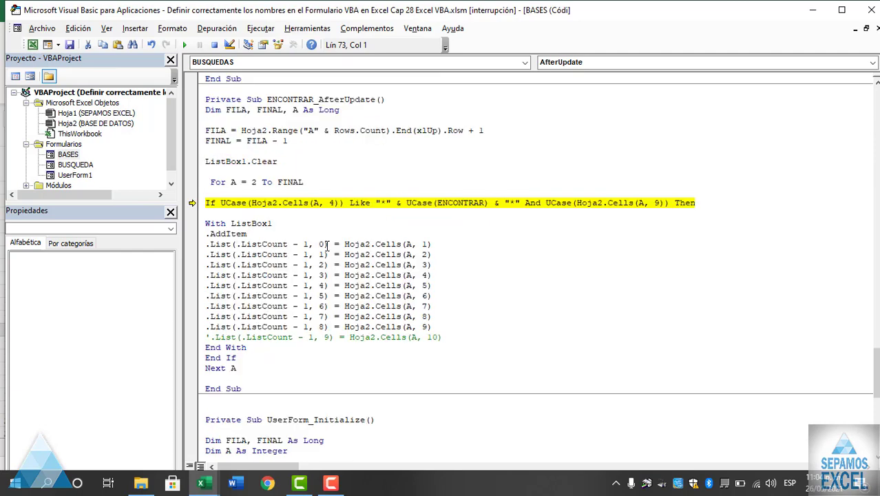
left_click(257, 190)
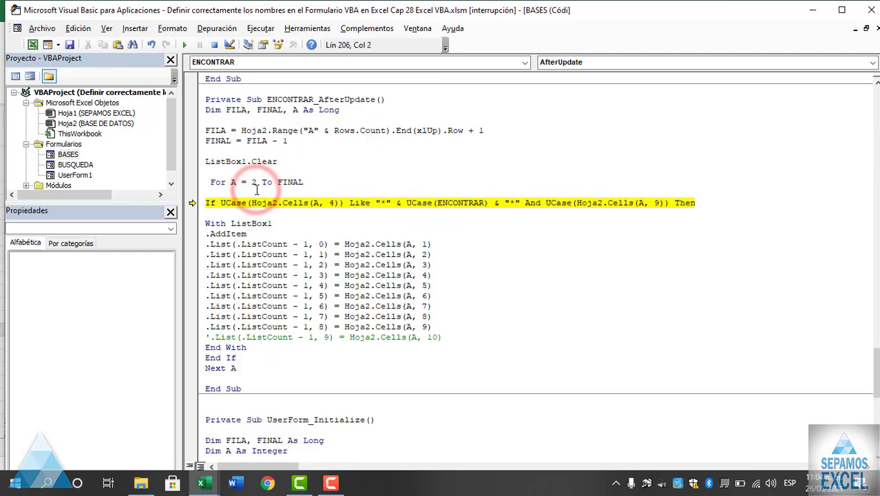
key("ctrl+v")
left_click(313, 180)
key("Return")
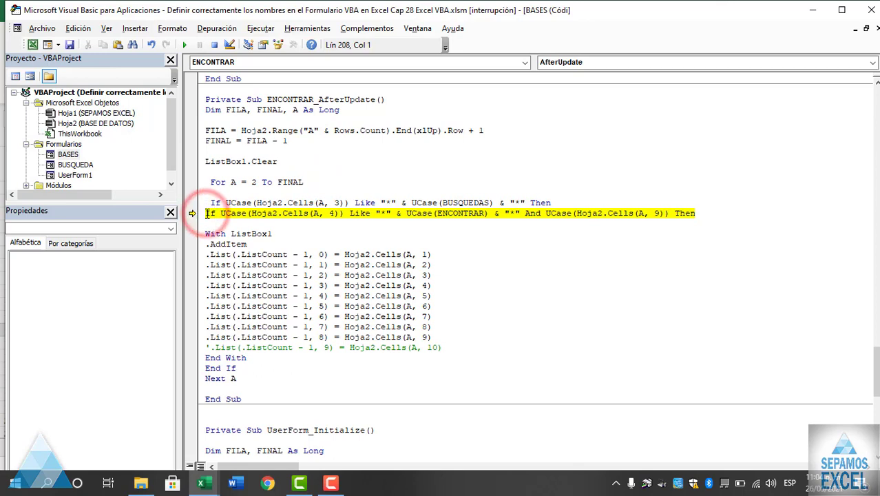
Step: Comment out the old If condition, change column 3 to 4, and rerun the form
type("'")
left_click(406, 172)
left_click(341, 203)
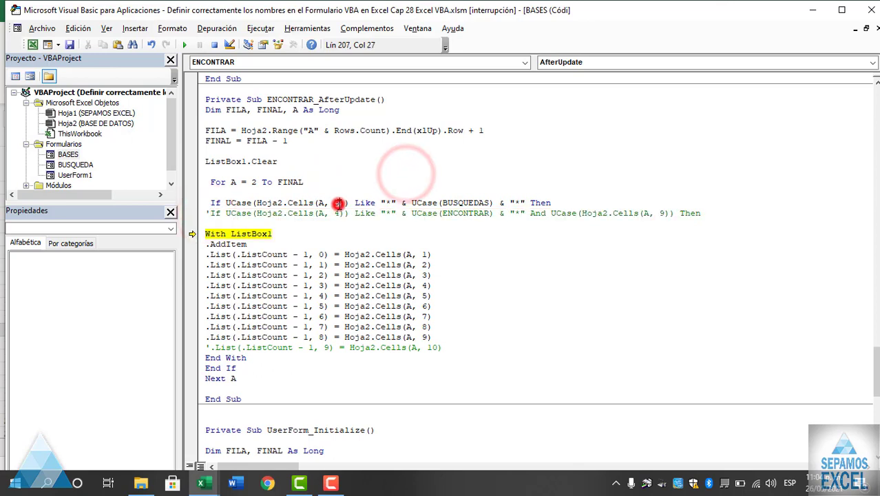
key("BackSpace")
type("4")
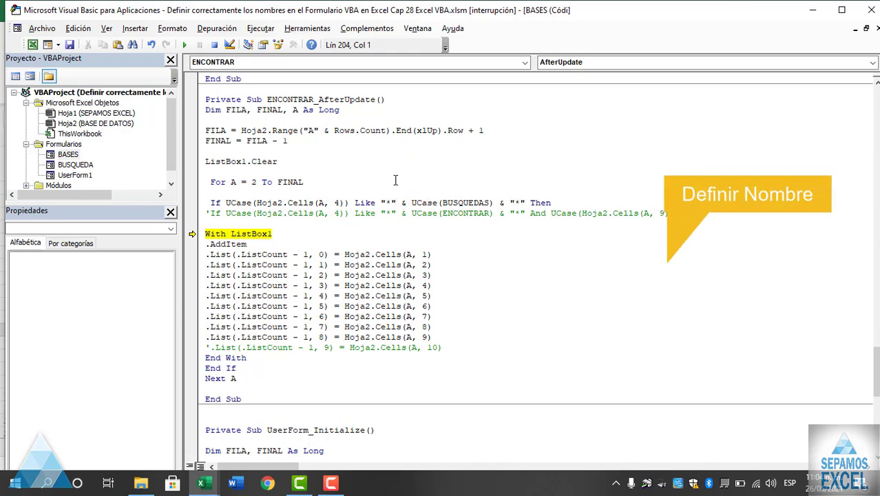
key("F5")
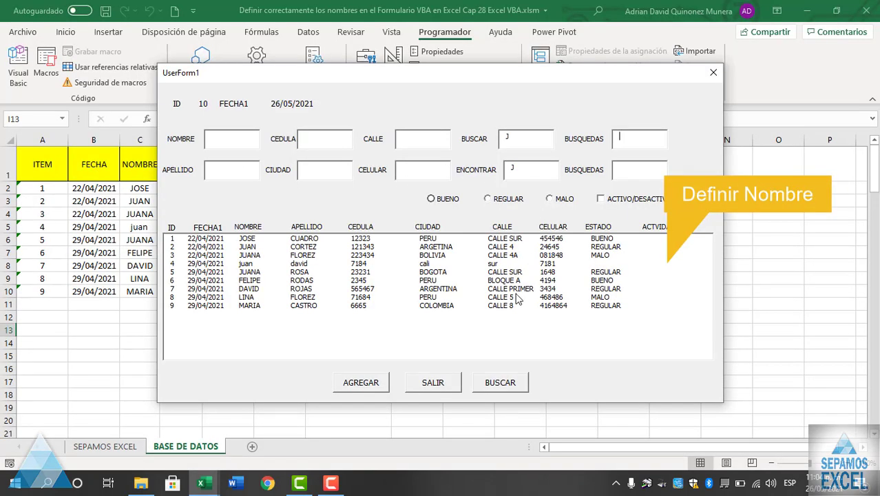
Step: Delete the J from the BUSCAR and ENCONTRAR boxes and rerun the search with both empty
left_click(523, 138)
key("BackSpace")
left_click(524, 165)
key("BackSpace")
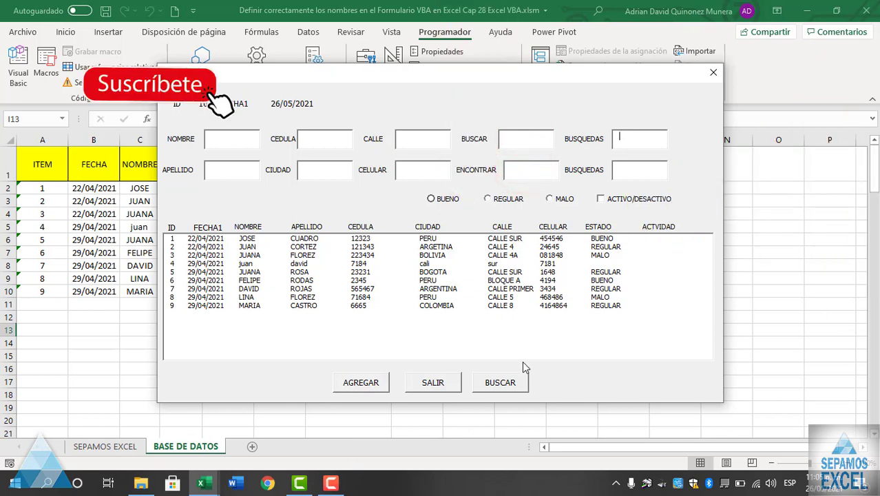
left_click(511, 382)
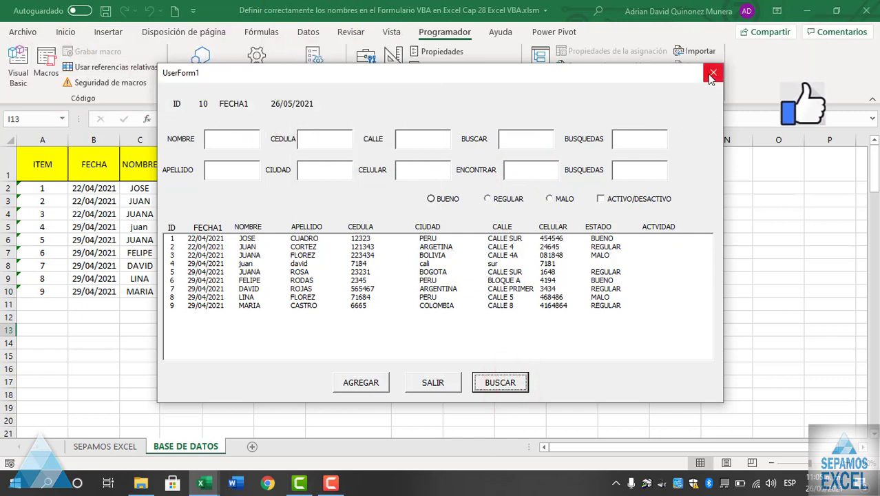
Step: Close the running form and open the BUSQUEDA box's code
left_click(713, 75)
left_click(558, 143)
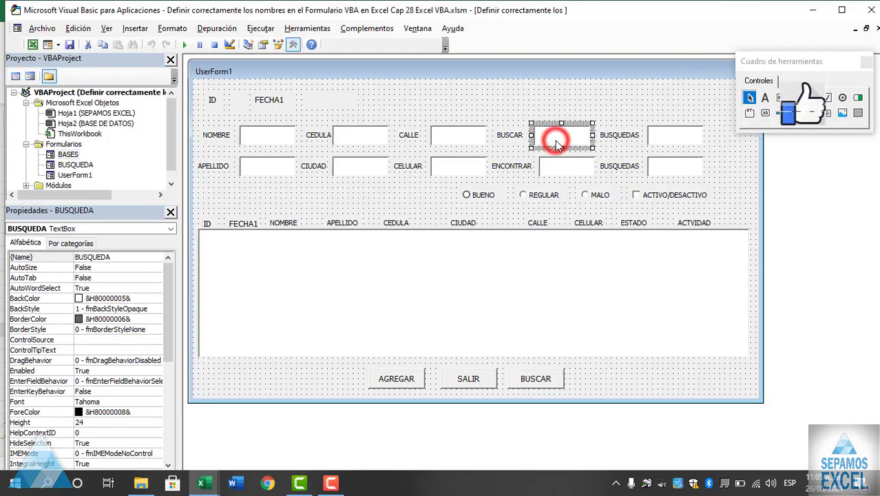
double_click(556, 142)
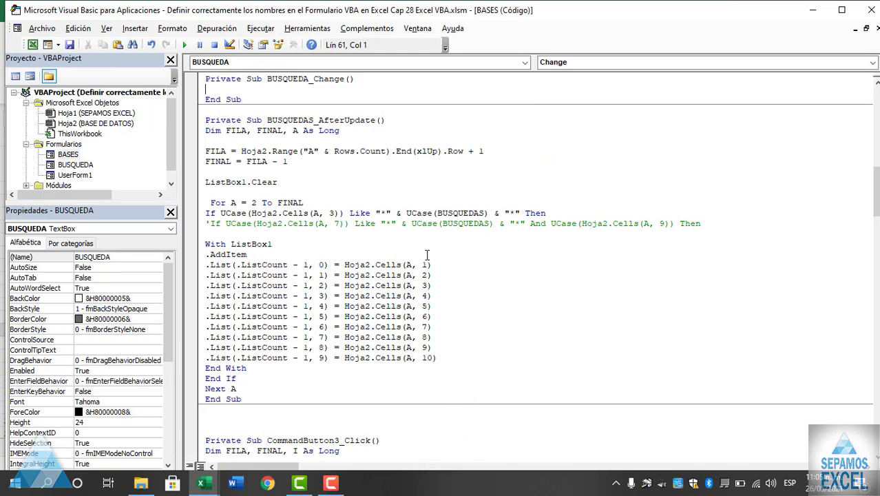
Step: Run the form, try a C search, then leave the box so all records reload
left_click(333, 213)
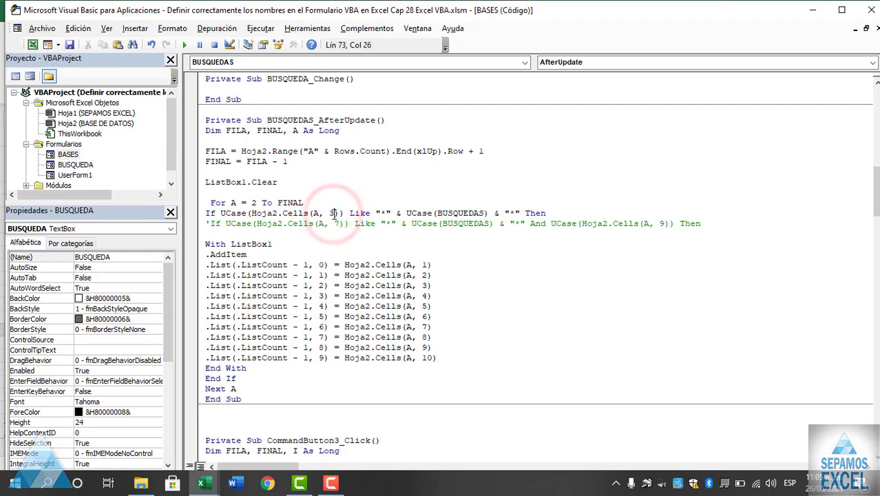
type("4")
key("F5")
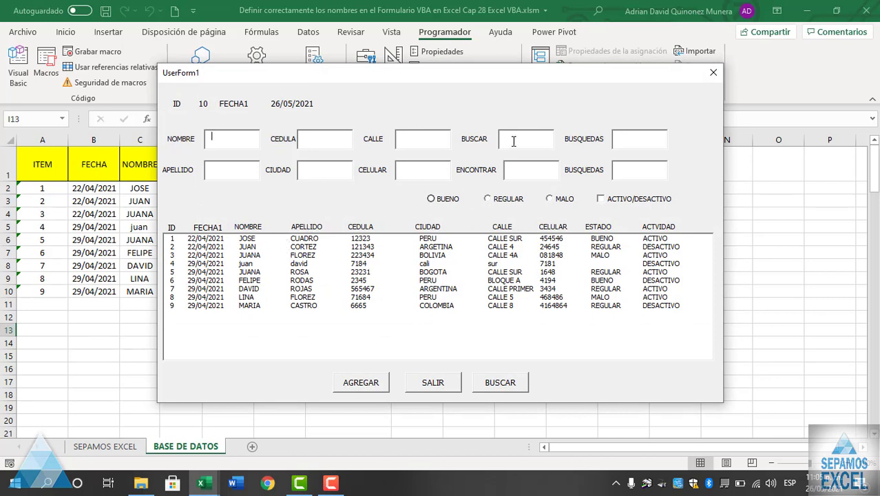
type("C")
type("C")
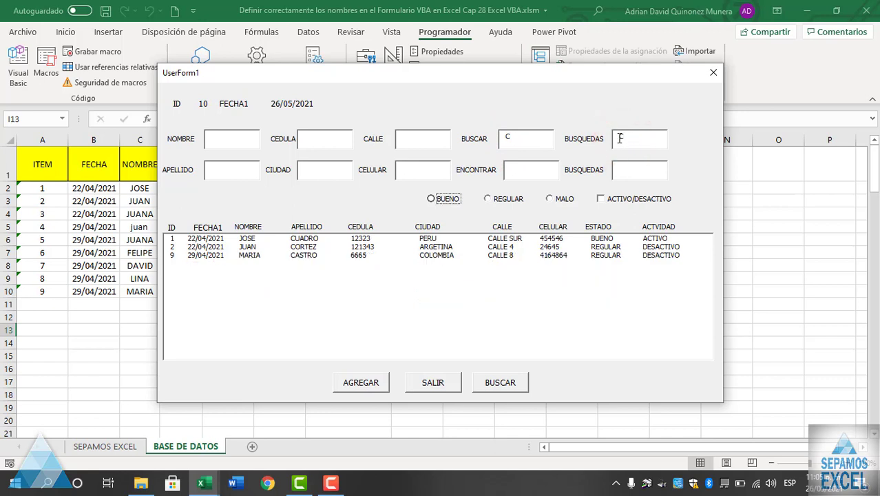
left_click(528, 138)
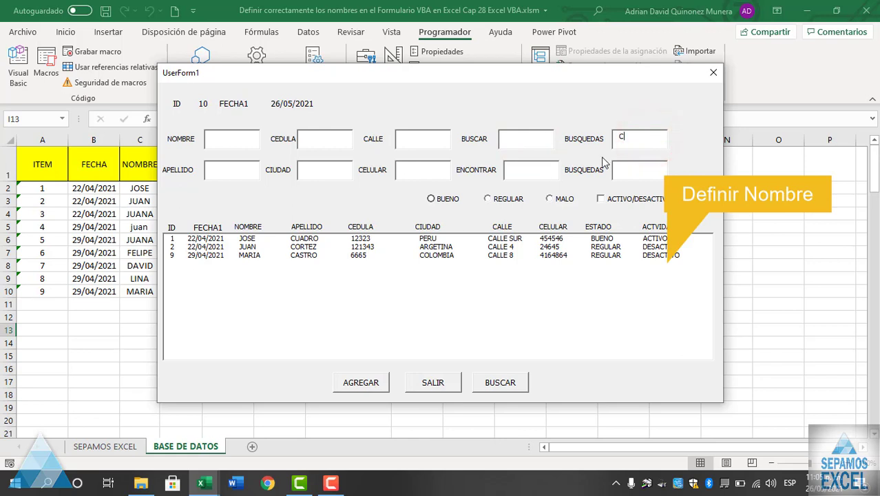
left_click(536, 172)
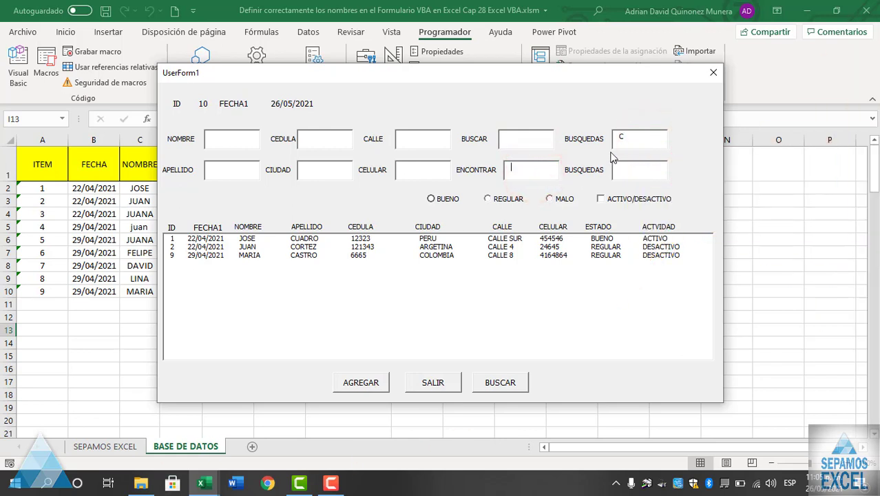
left_click(632, 141)
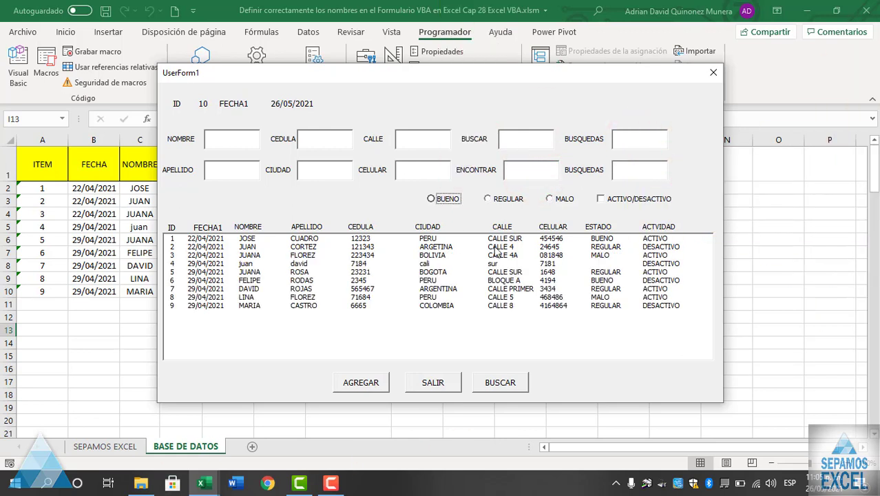
Step: Search F in the ENCONTRAR box, then close the form and open ENCONTRAR's AfterUpdate code
left_click(529, 172)
type("F")
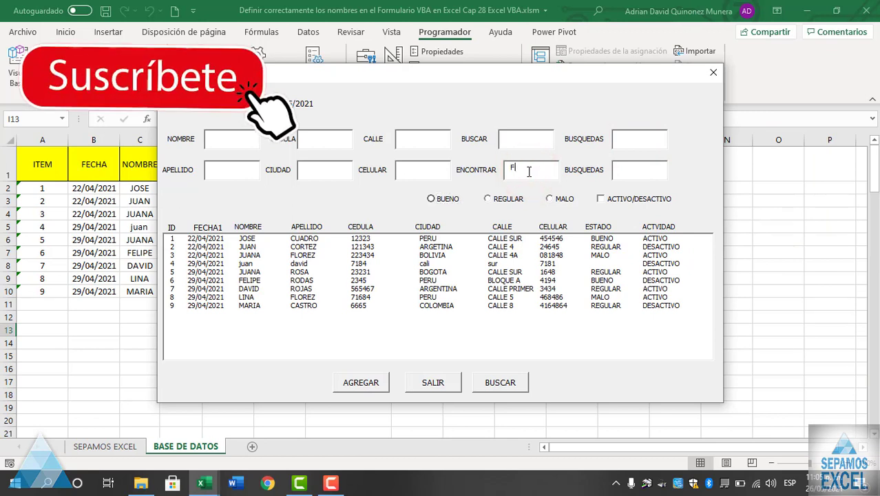
key("Return")
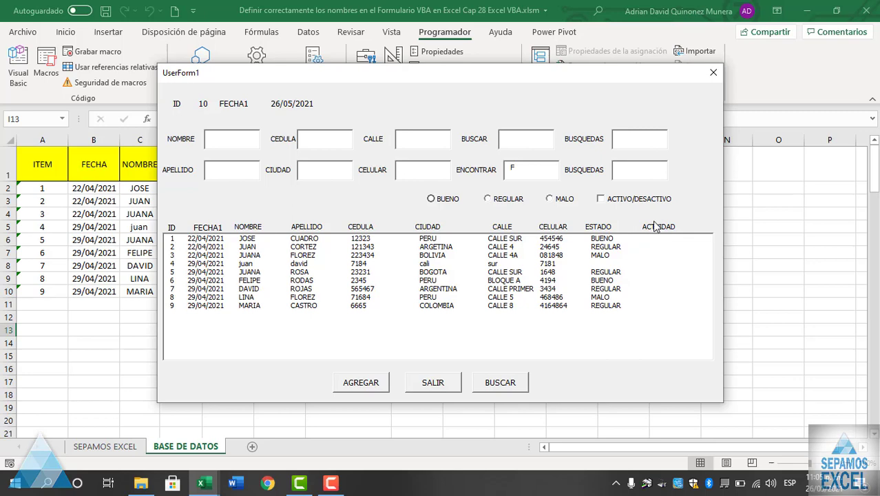
left_click(429, 383)
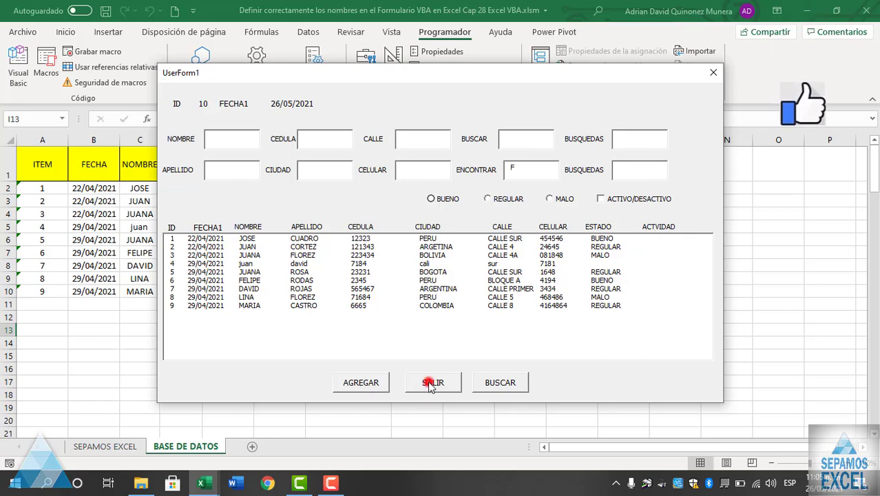
double_click(577, 173)
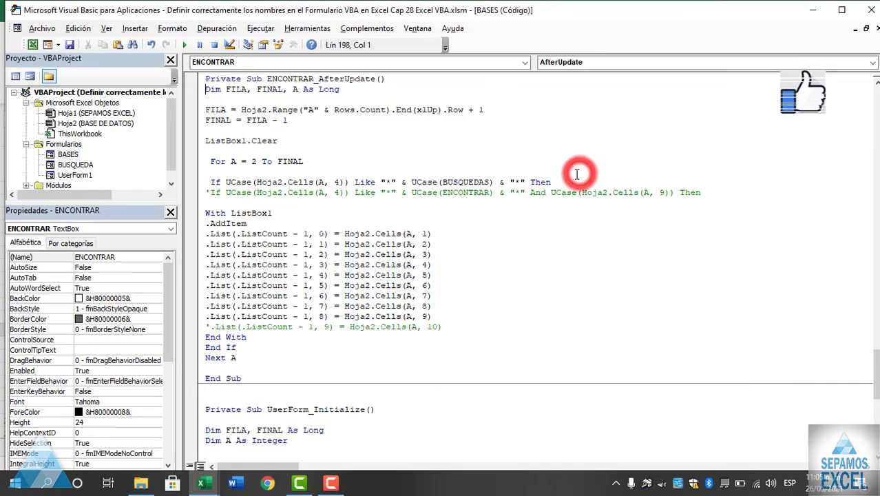
Step: Uncomment the .List(.ListCount - 1, 9) line filling ACTVIDAD and rerun the form
left_click(211, 327)
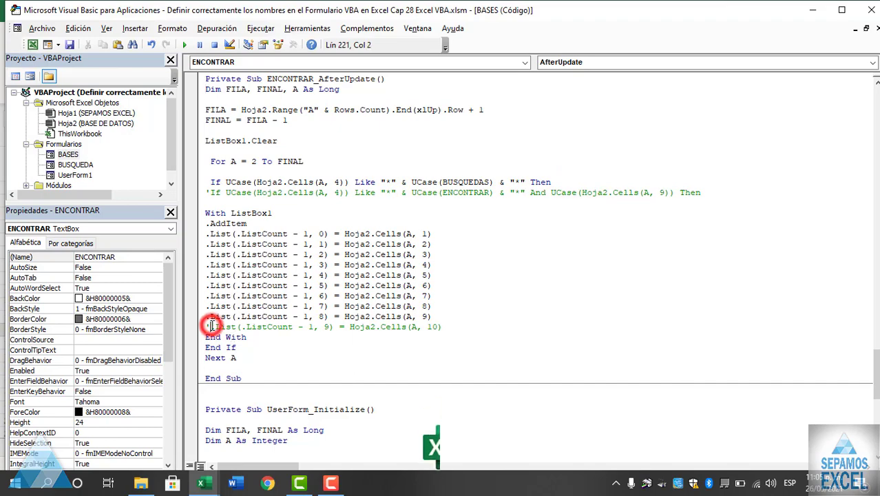
key("BackSpace")
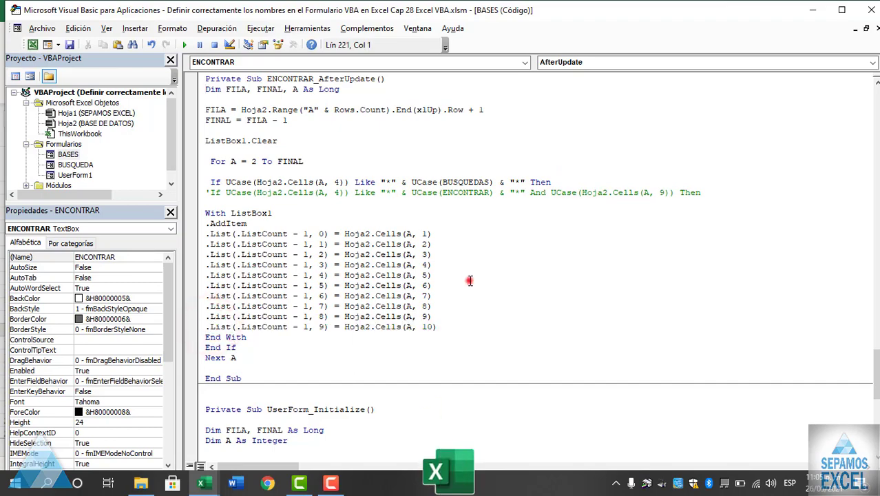
left_click(470, 281)
key("F5")
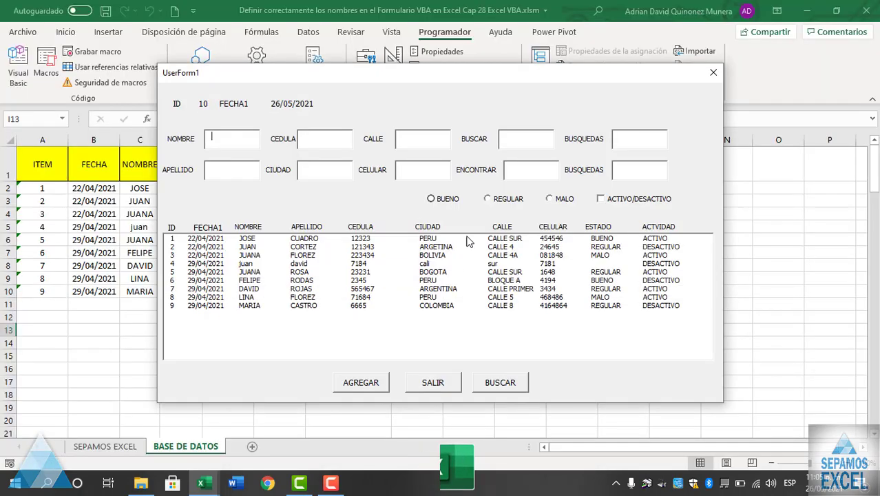
Step: Test C and R searches in the ENCONTRAR box, clear them, and close the form
left_click(523, 171)
type("C")
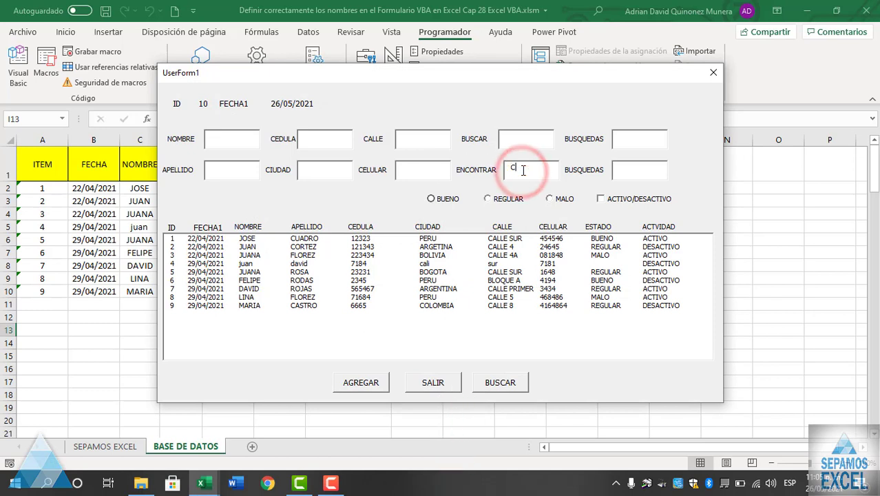
left_click(516, 172)
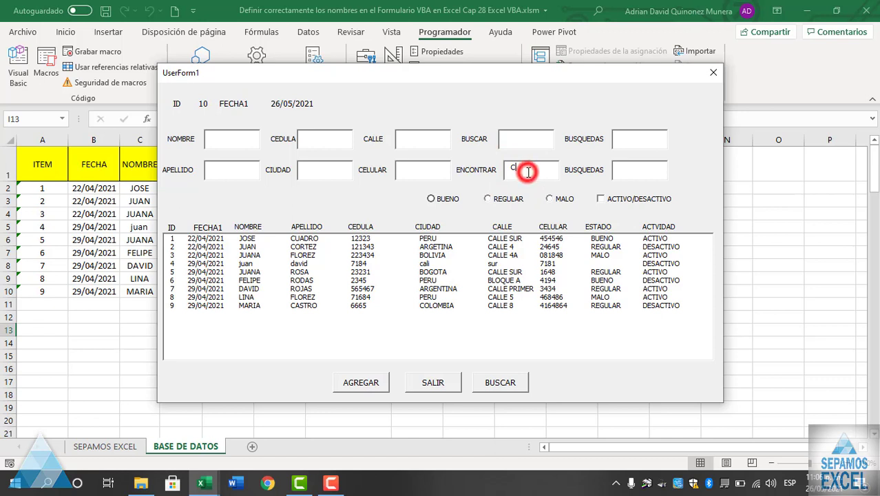
key("BackSpace")
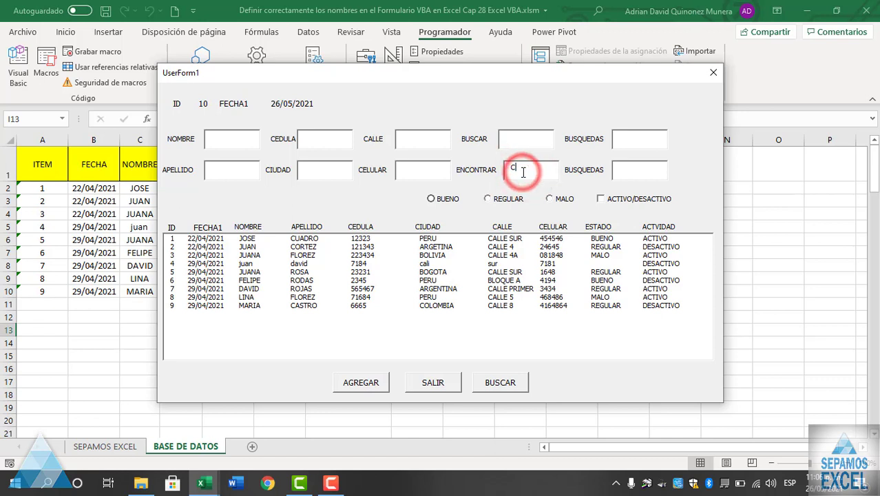
key("BackSpace")
left_click(643, 146)
type("R")
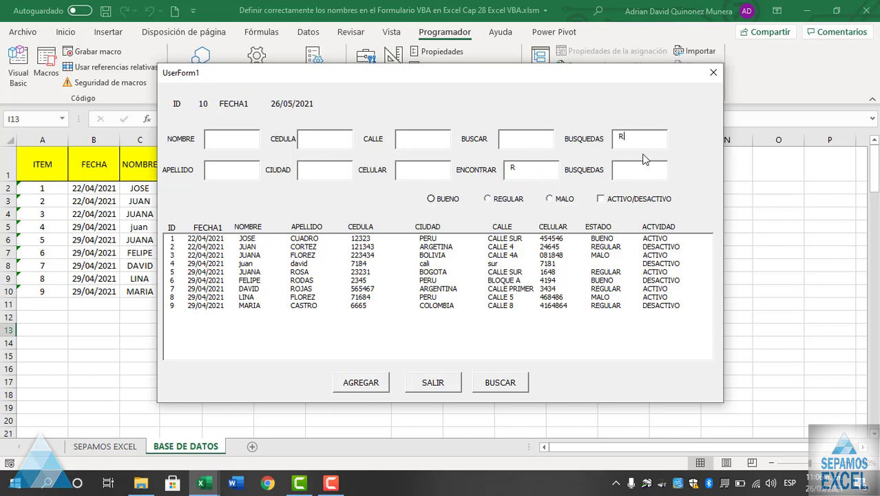
key("Tab")
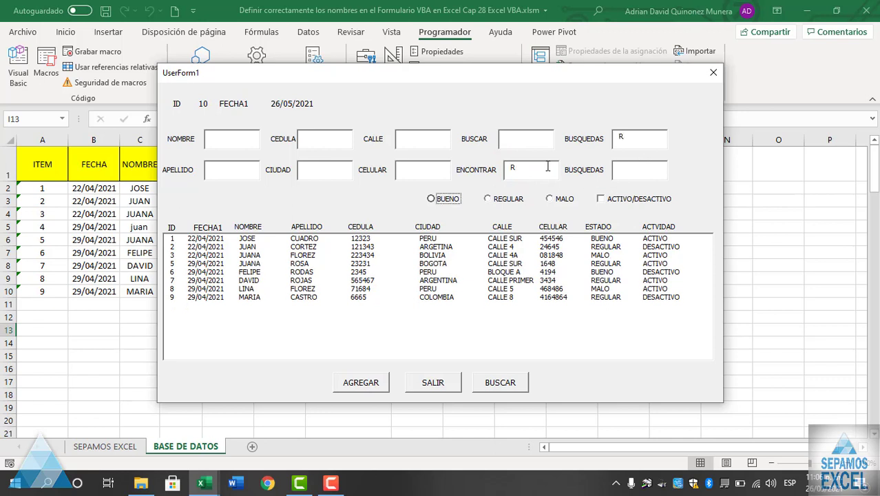
left_click(531, 170)
key("BackSpace")
key("Tab")
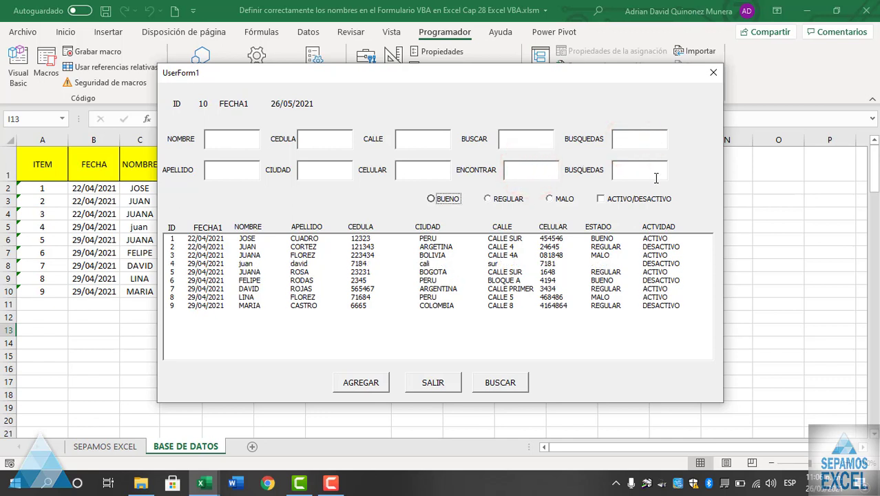
left_click(714, 73)
left_click(555, 167)
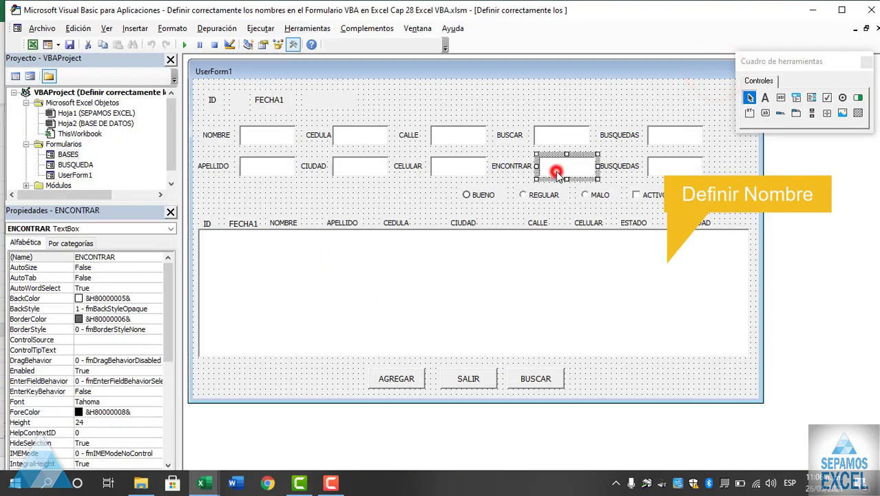
Step: Read the (Name) of each BASES text box: BUSCAR, BUSQUEDAS, ENCONTRAR, NOMBRE, CEDULA, CIUDAD, APELLIDO
left_click(552, 135)
left_click(662, 134)
left_click(663, 159)
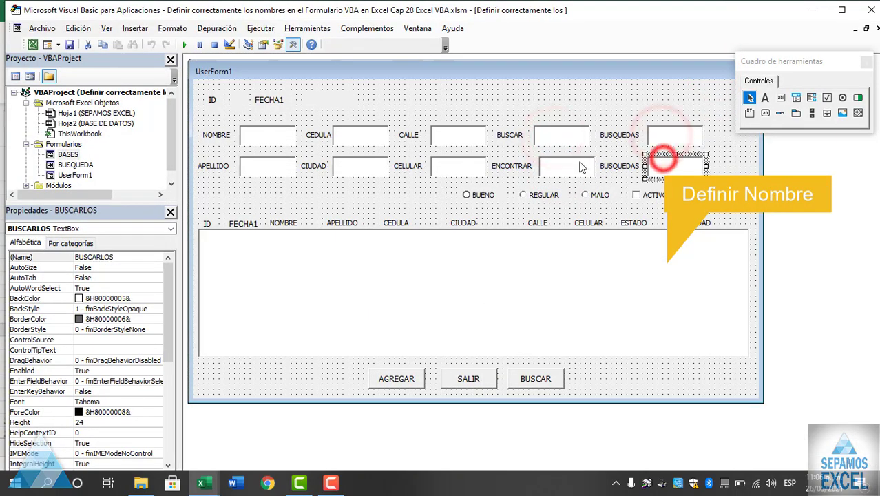
left_click(581, 166)
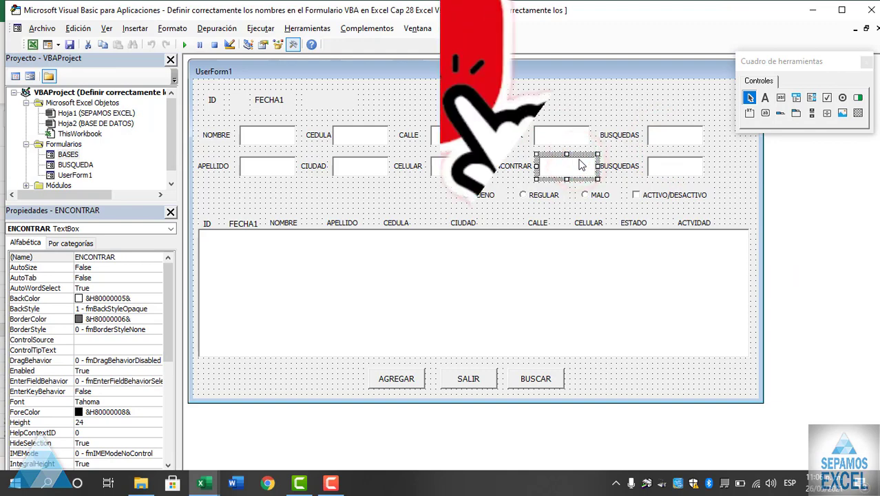
left_click(262, 138)
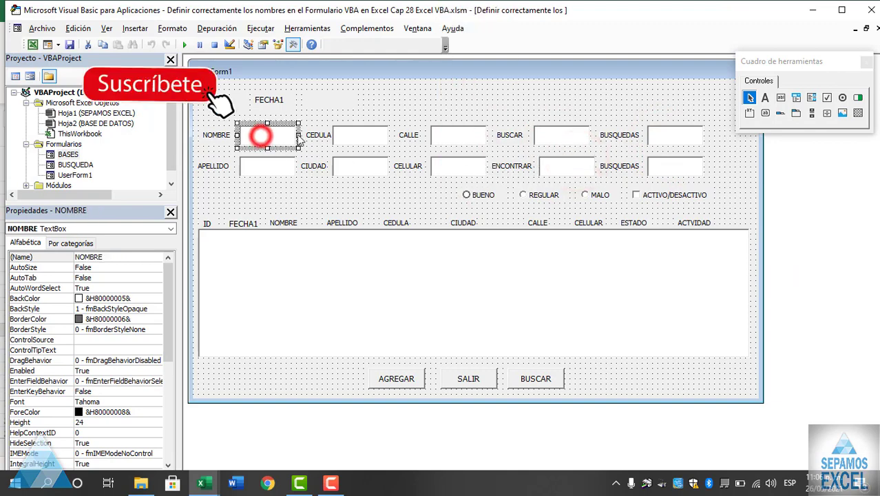
left_click(344, 134)
left_click(352, 169)
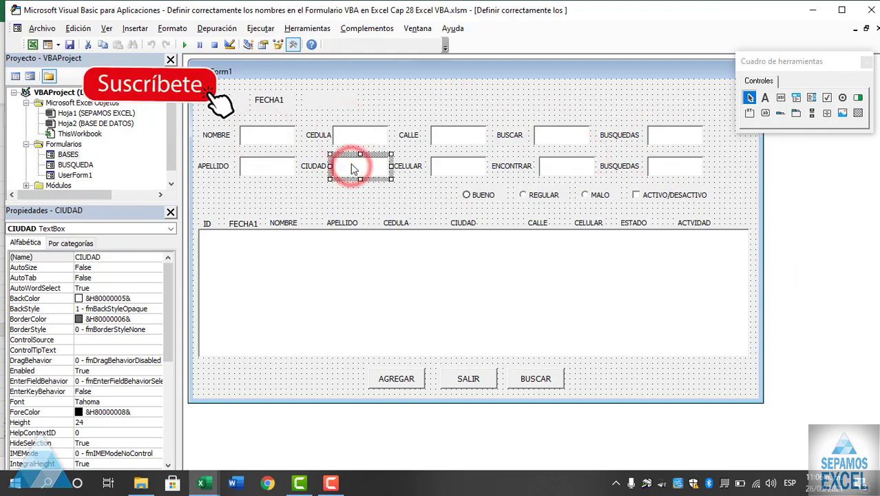
left_click(288, 165)
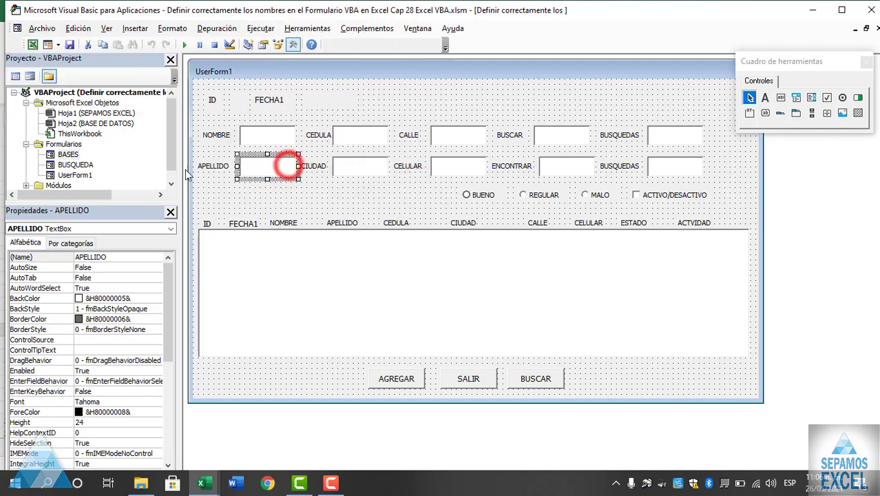
Step: In UserForm1, give TextBox2 an existing control name, raising the 'Nombre ambiguo' error
double_click(77, 175)
left_click(318, 124)
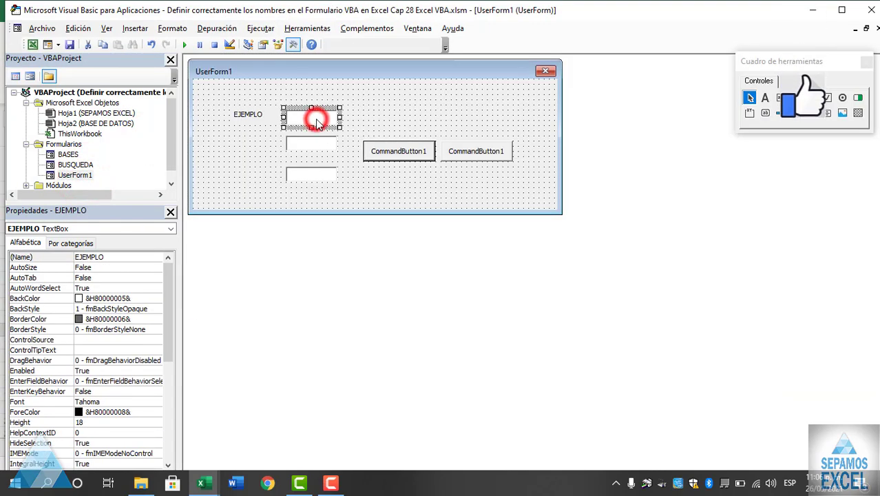
left_click(314, 142)
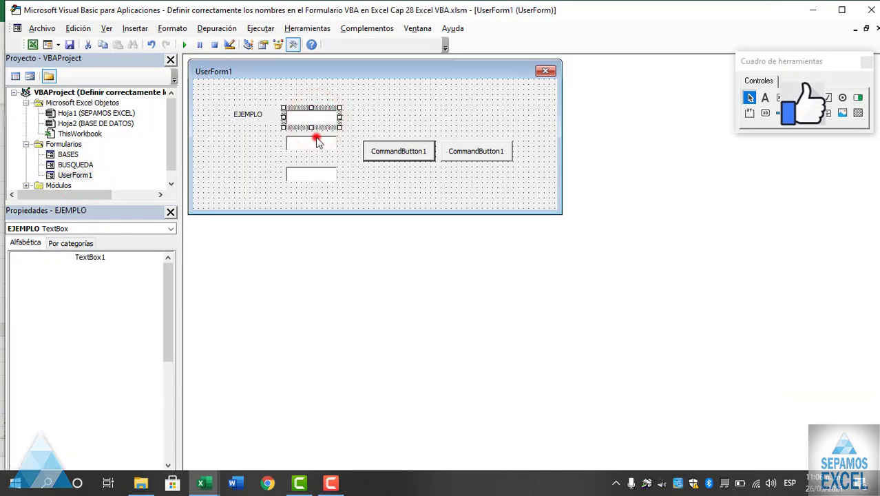
left_click(138, 254)
left_click(323, 174)
left_click(115, 257)
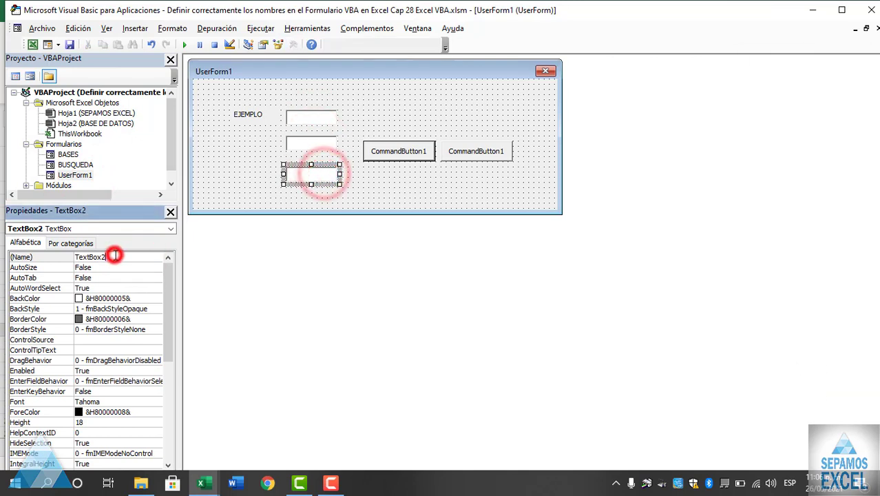
key("Return")
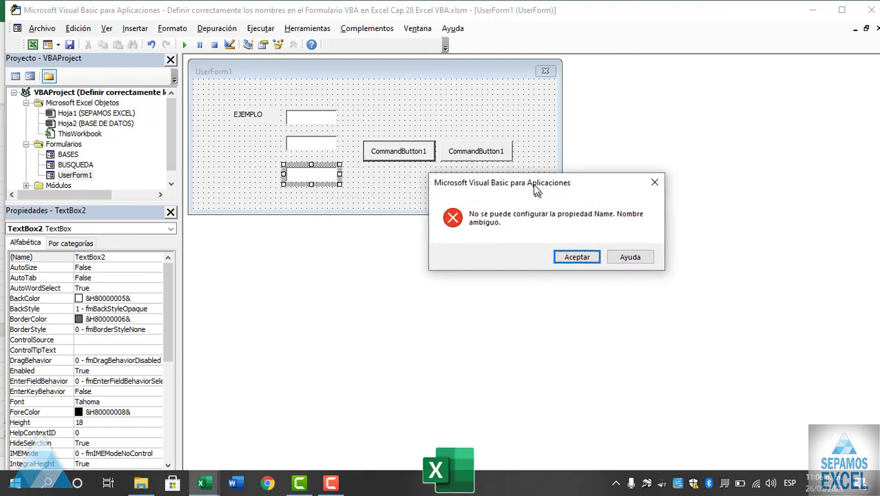
left_click_drag(434, 222, 536, 191)
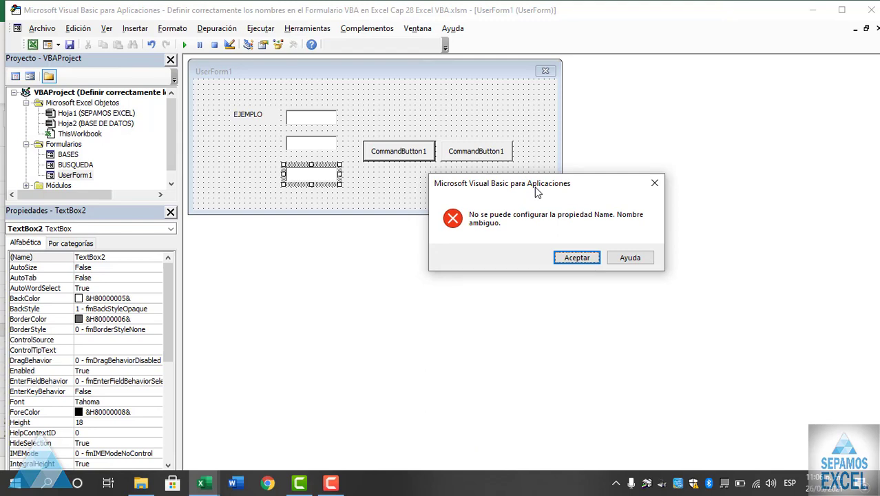
left_click_drag(536, 191, 490, 177)
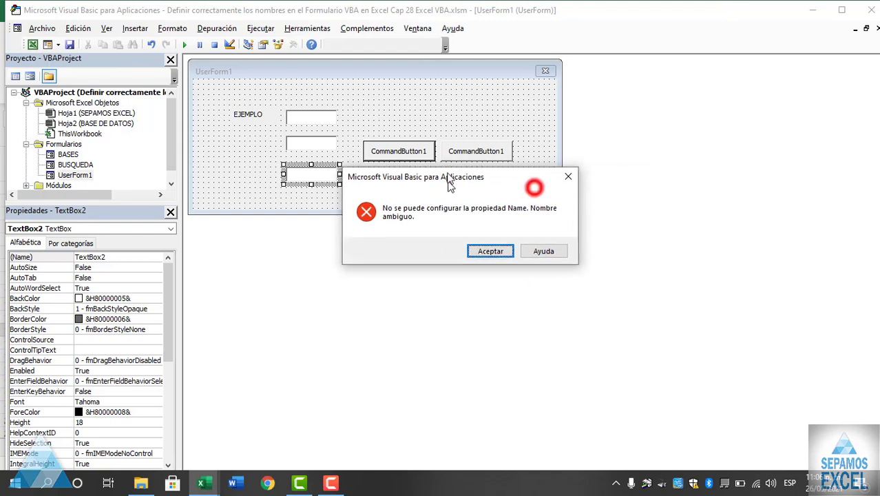